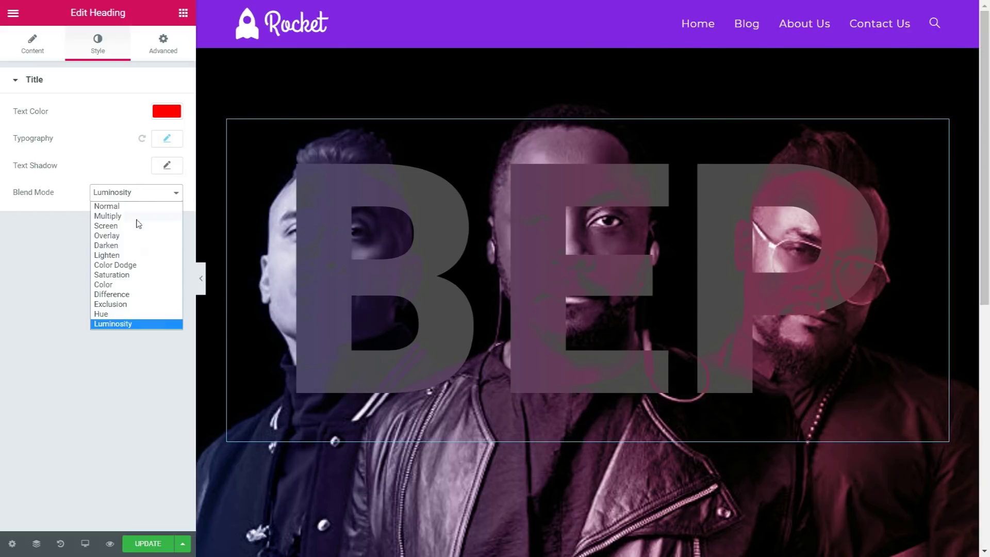
Step: Try the Exclusion, Darken and Multiply blend modes on the red BEP heading
click(149, 305)
click(129, 190)
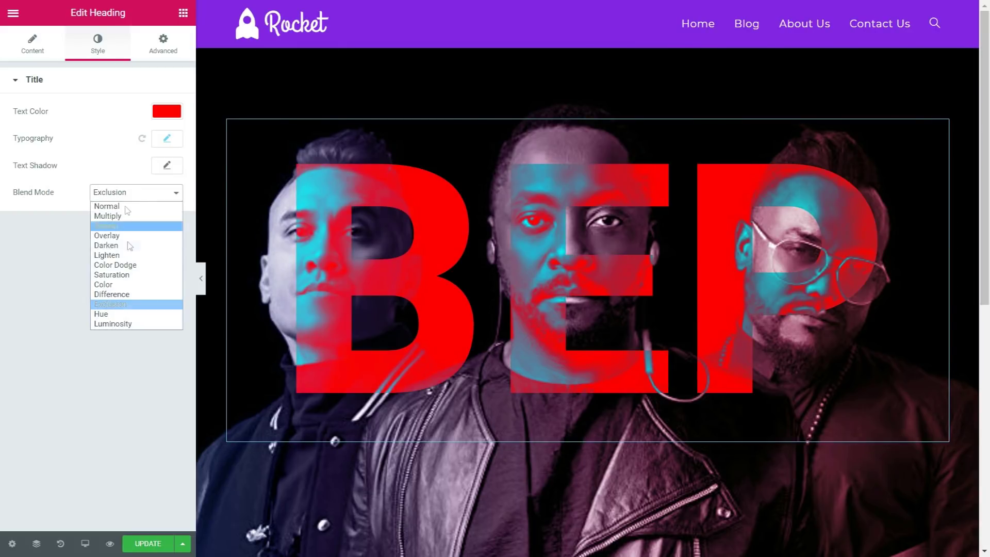
click(129, 246)
click(149, 195)
click(138, 217)
Step: Apply the Color Dodge blend to the heading and preview the page at full width
click(138, 194)
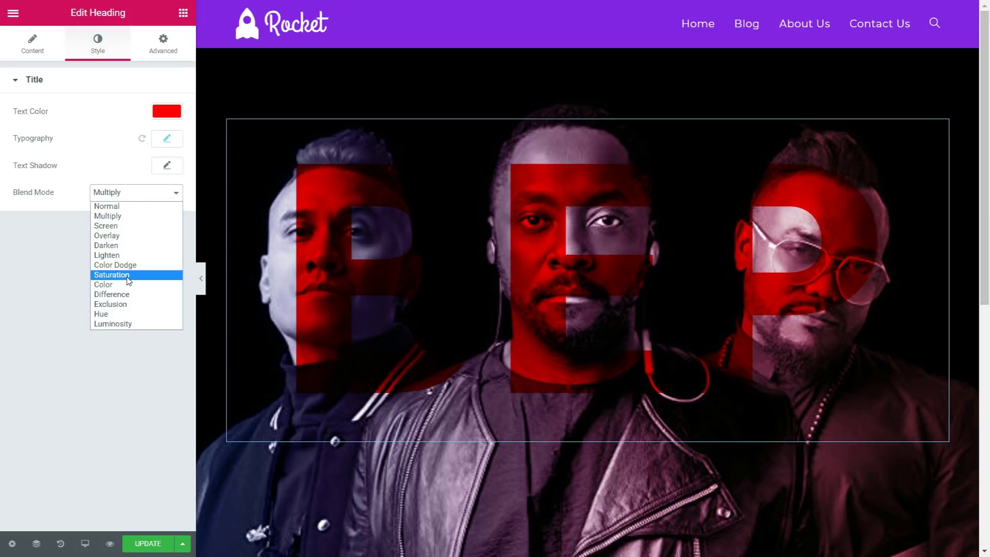
click(128, 264)
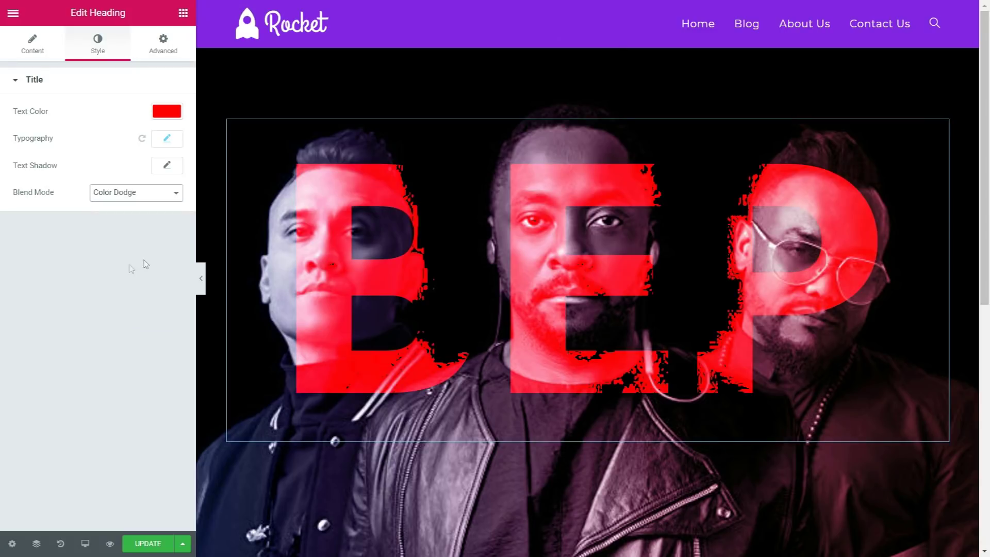
click(201, 281)
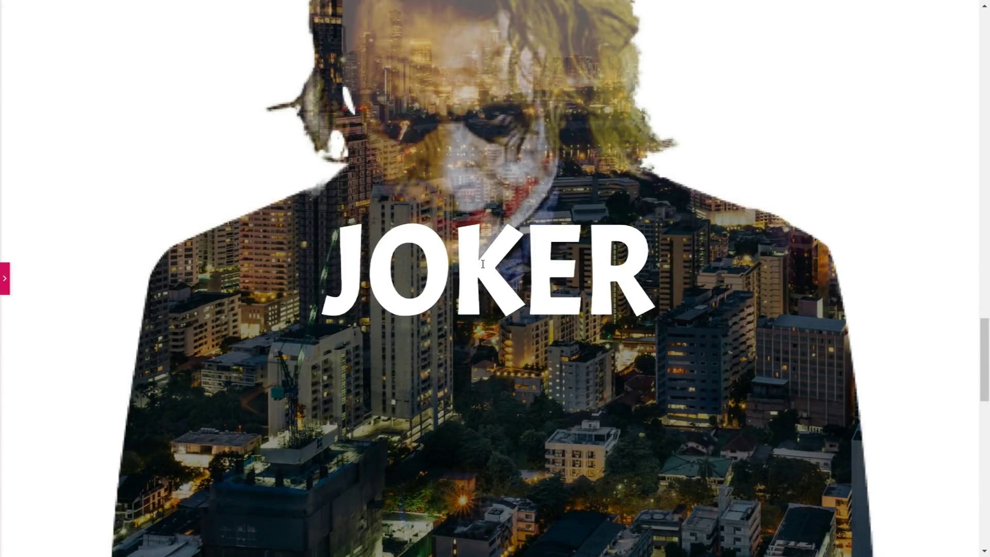
Step: Scroll through the JOKER example and the grayscale gallery whose photos regain colour on hover
scroll(483, 264, down, 3)
scroll(483, 267, up, 2)
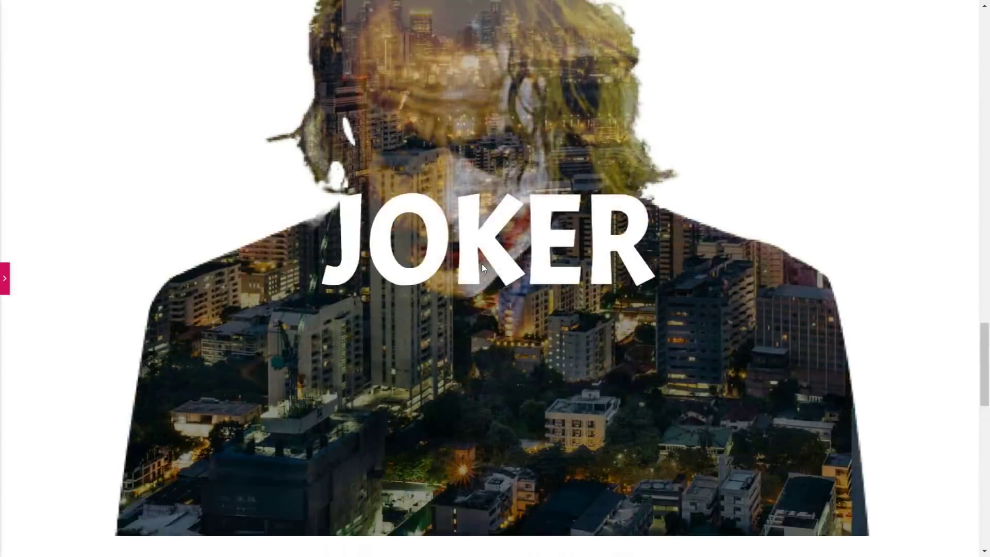
scroll(483, 267, up, 3)
scroll(516, 276, down, 2)
scroll(729, 236, down, 1)
scroll(429, 375, up, 2)
scroll(600, 326, down, 1)
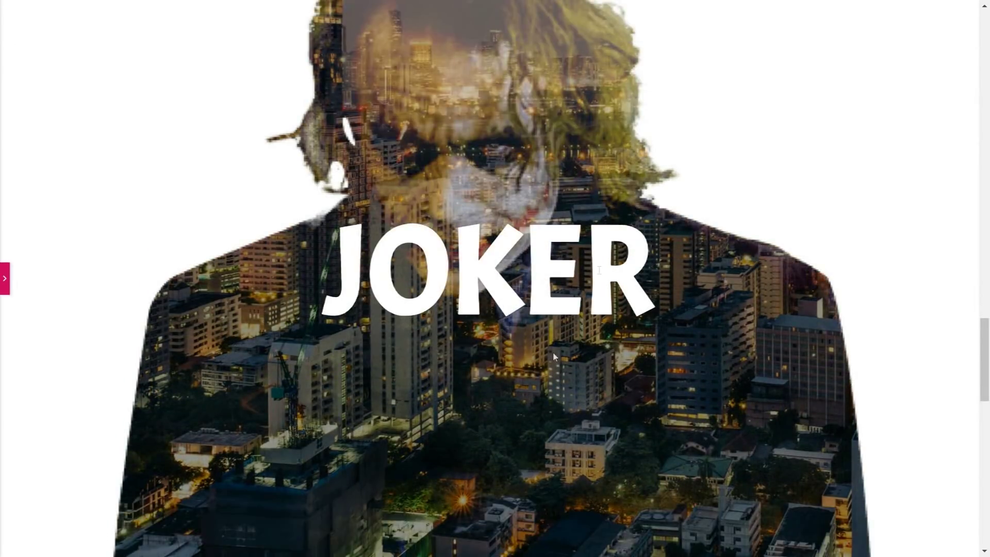
scroll(535, 298, down, 2)
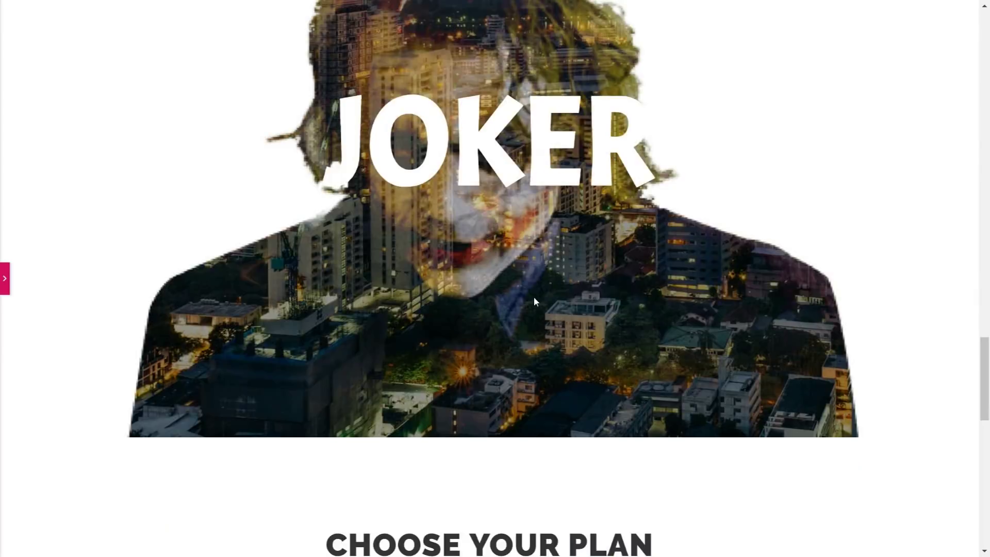
scroll(534, 296, up, 2)
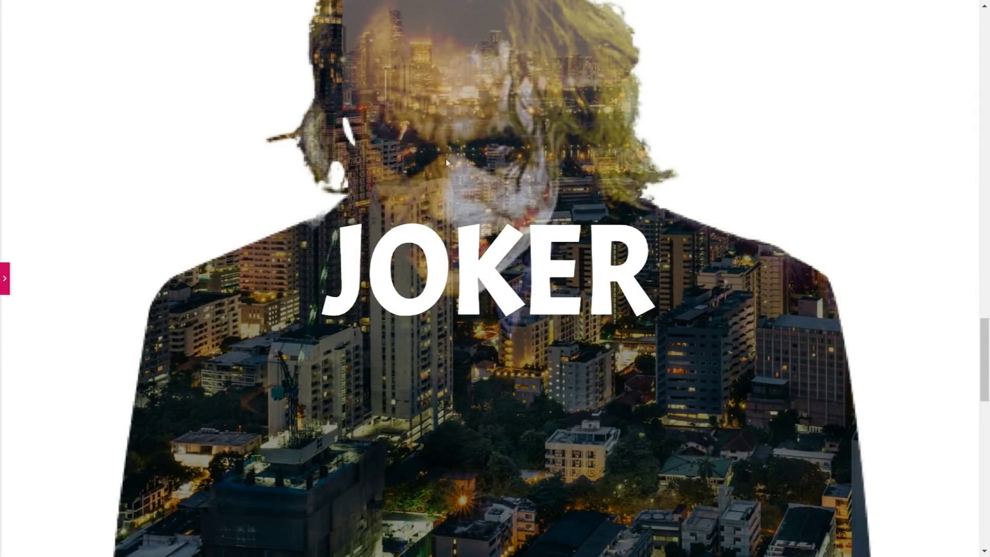
scroll(850, 351, up, 3)
scroll(849, 349, down, 3)
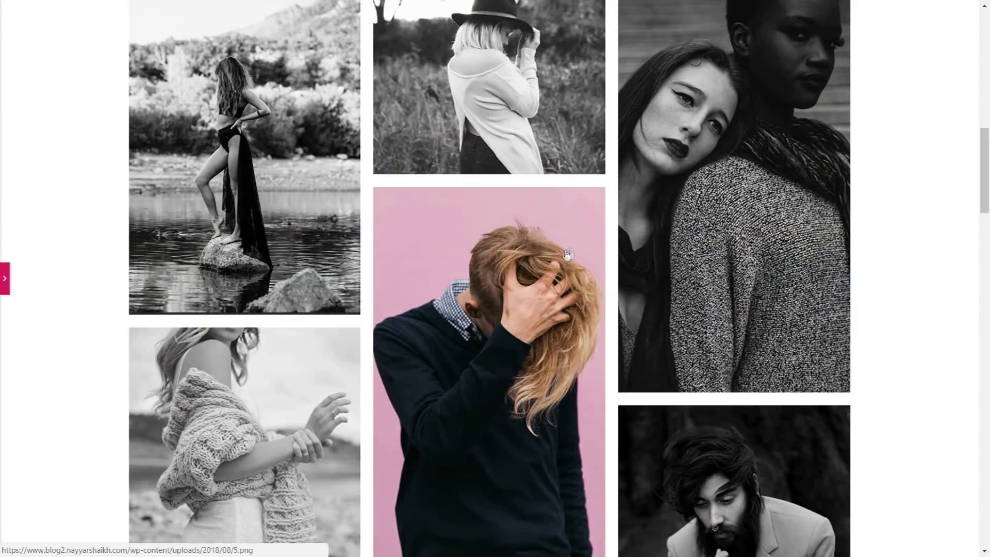
scroll(907, 256, up, 1)
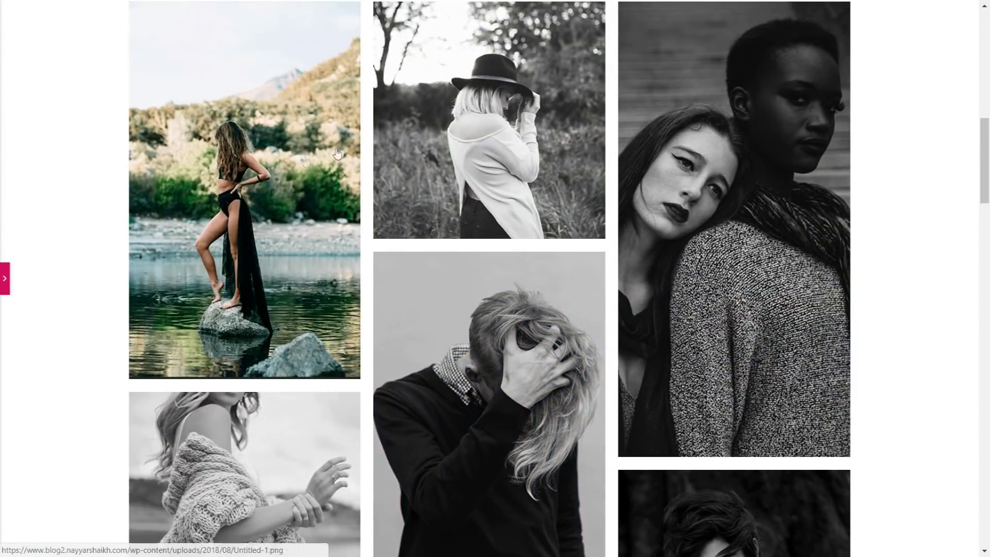
scroll(862, 278, down, 3)
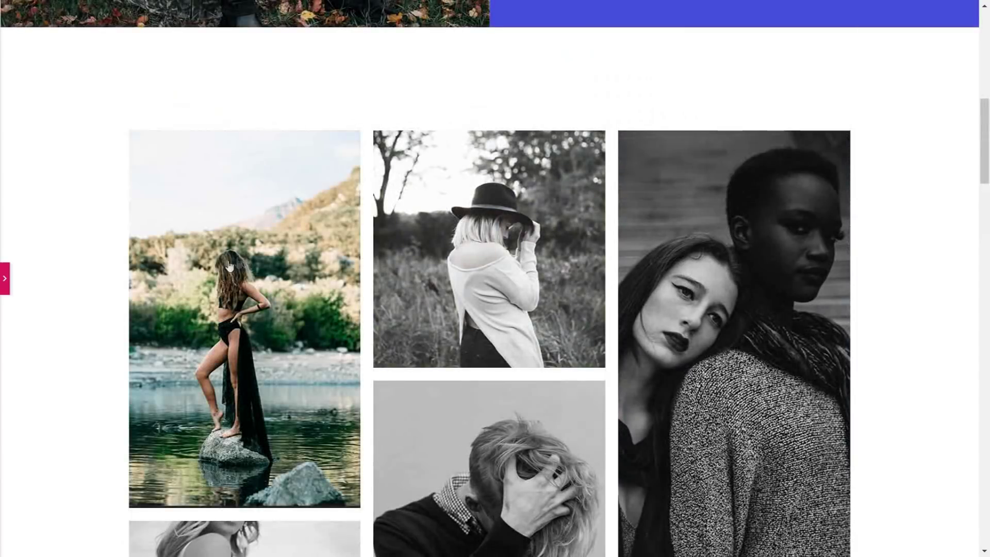
scroll(930, 181, down, 1)
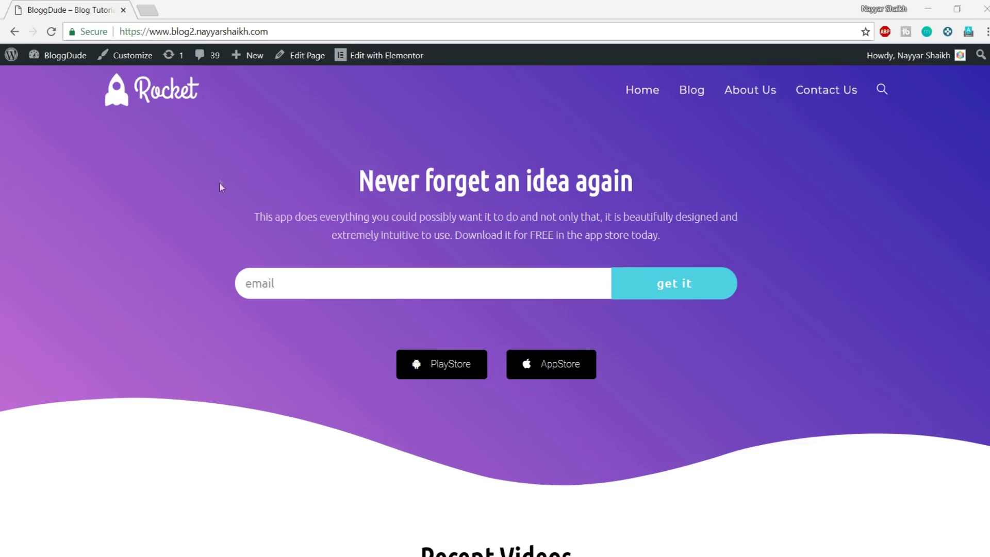
Step: Go to the BloggDude site's WordPress admin Dashboard through the admin bar
click(57, 57)
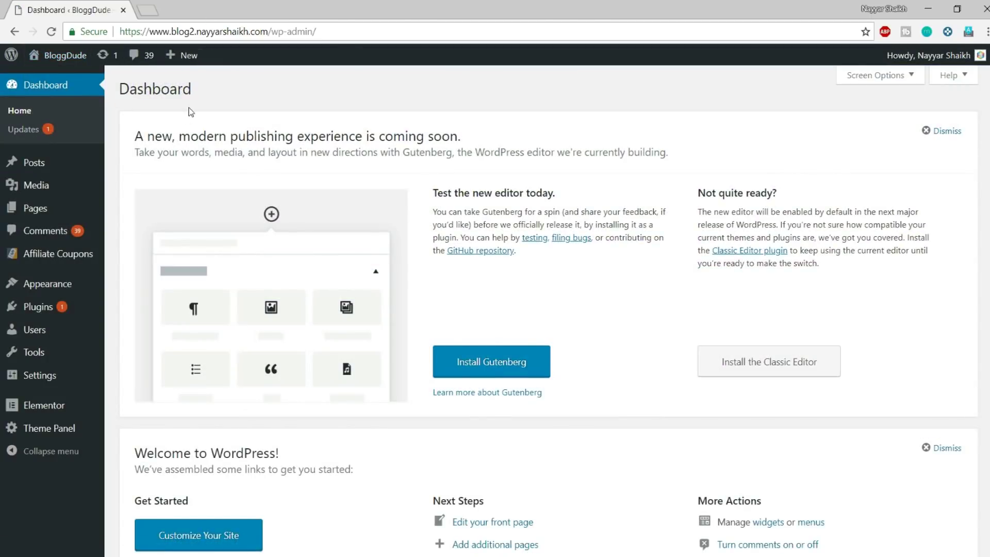
mouse_move(209, 77)
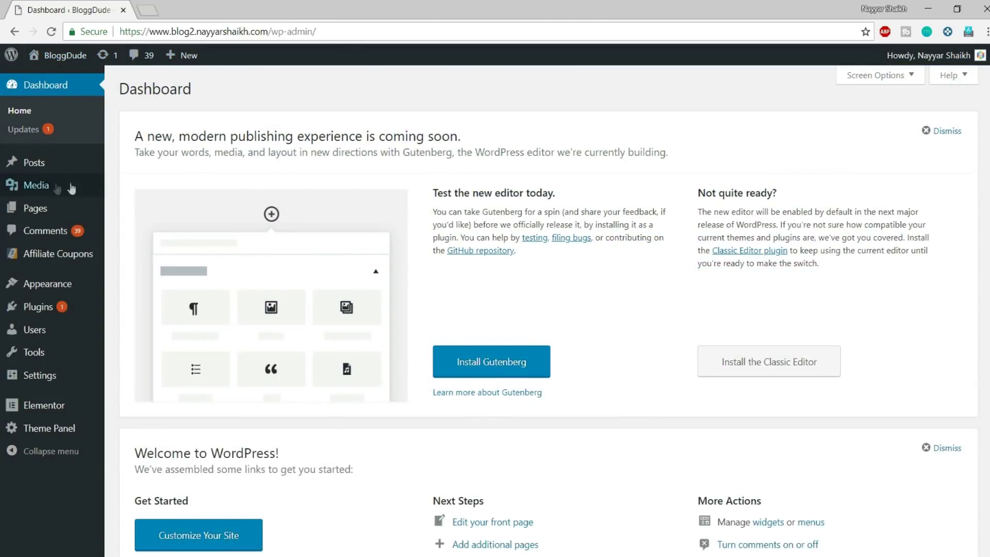
mouse_move(46, 210)
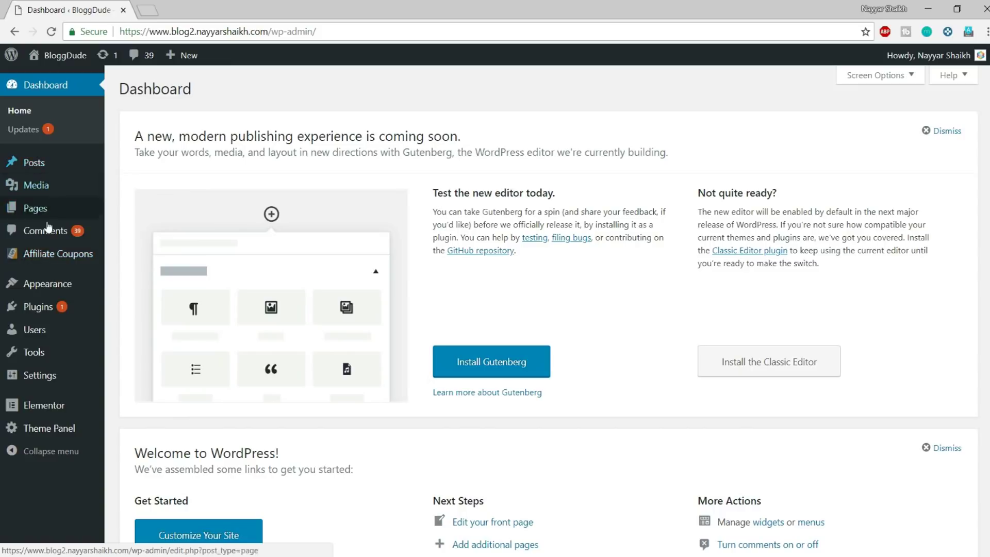
Step: Start a new WordPress page titled 'Ex 1'
click(124, 229)
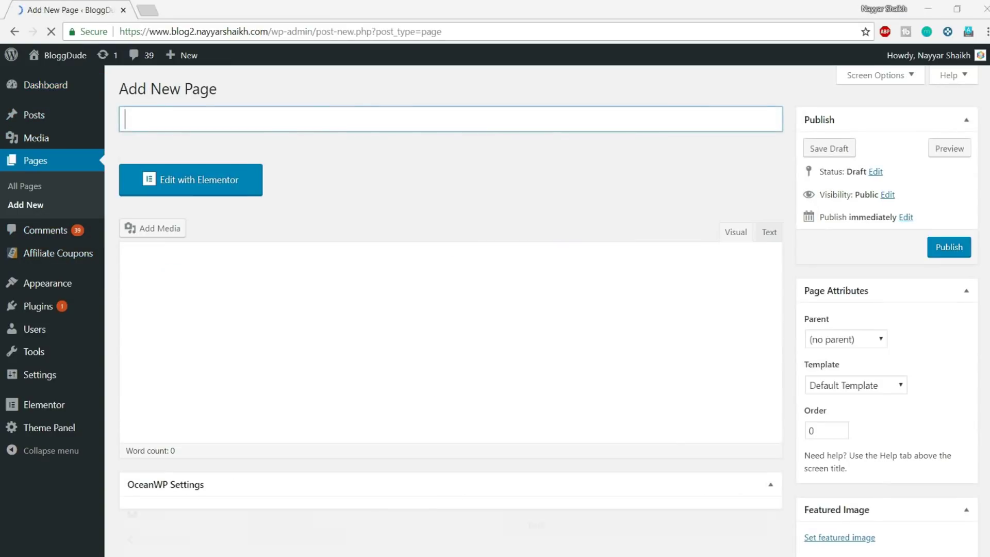
text(Ex 1)
scroll(420, 300, down, 5)
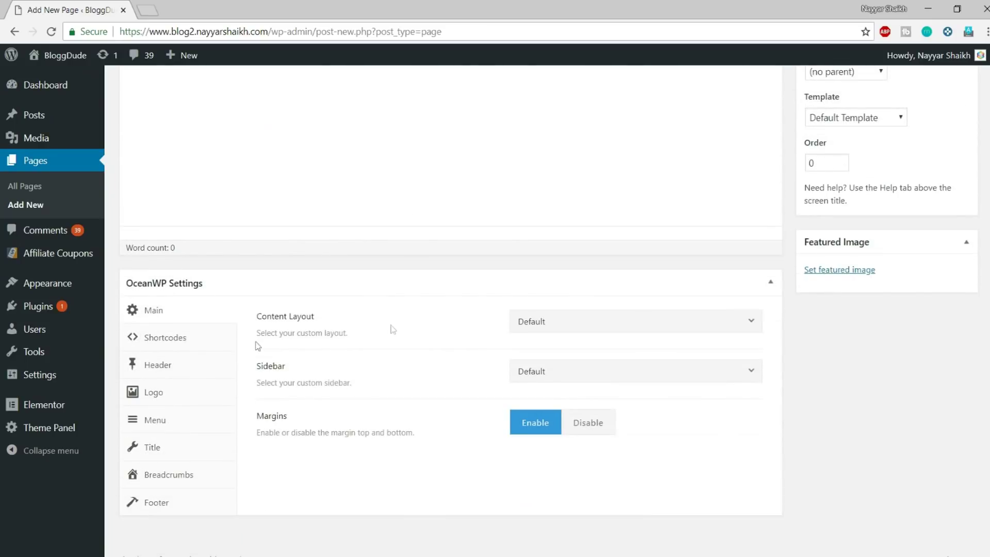
scroll(139, 289, down, 1)
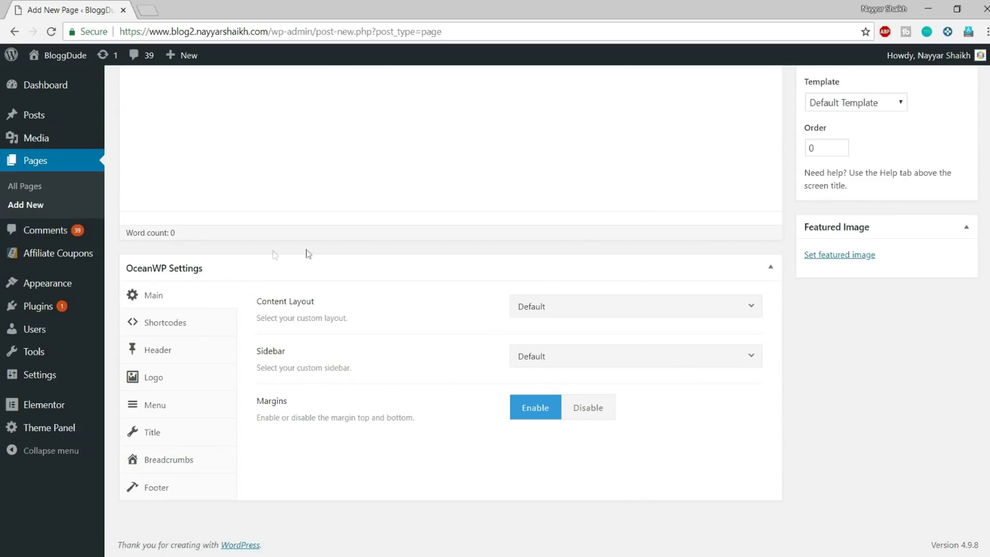
Step: Set the OceanWP content layout to 100% Full Width and disable the page title
click(597, 309)
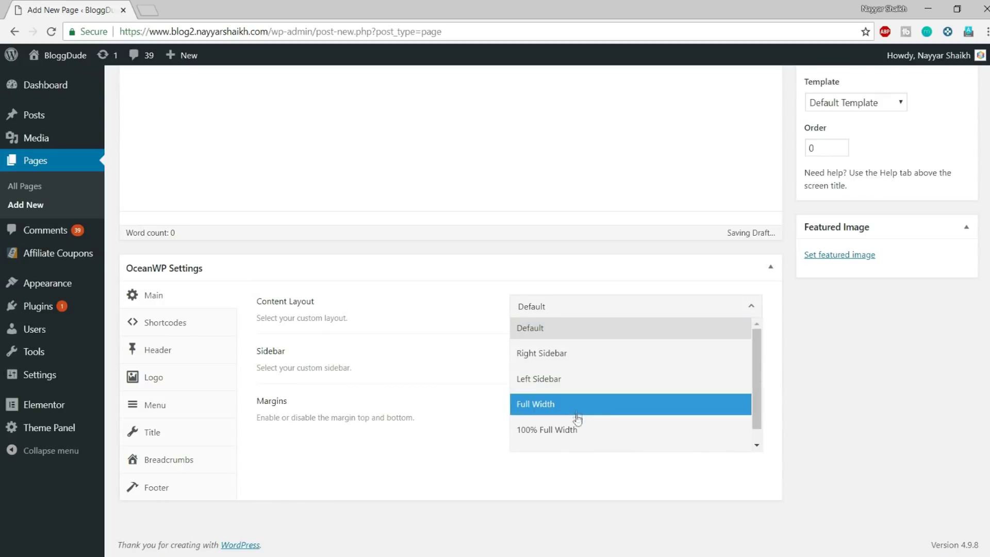
click(574, 443)
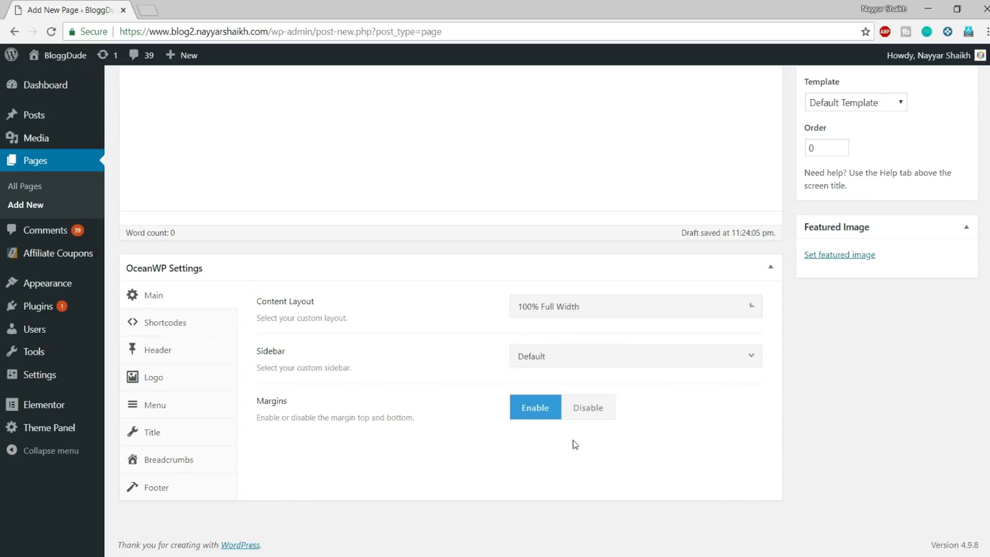
click(175, 426)
click(650, 311)
Step: Publish the Ex 1 page
scroll(778, 389, up, 5)
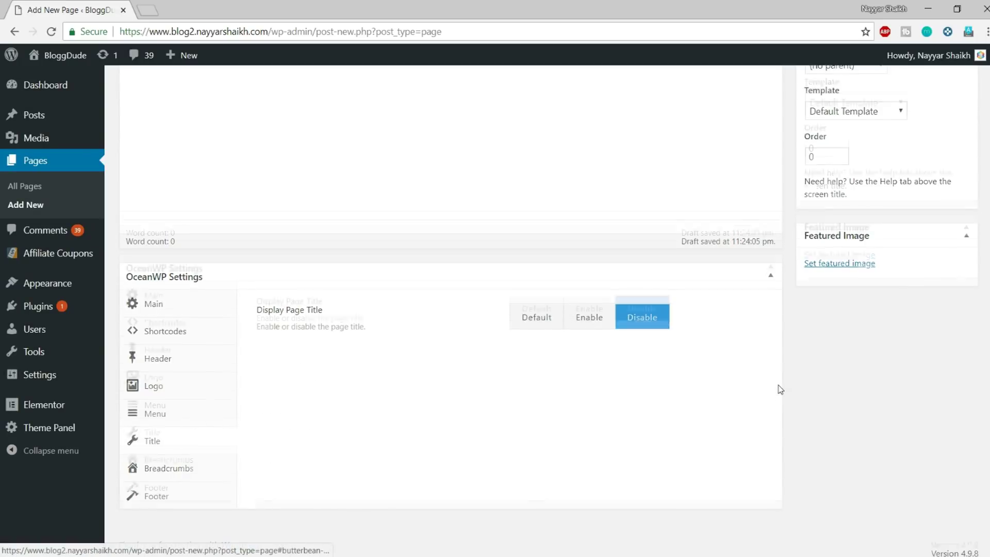
scroll(778, 385, down, 3)
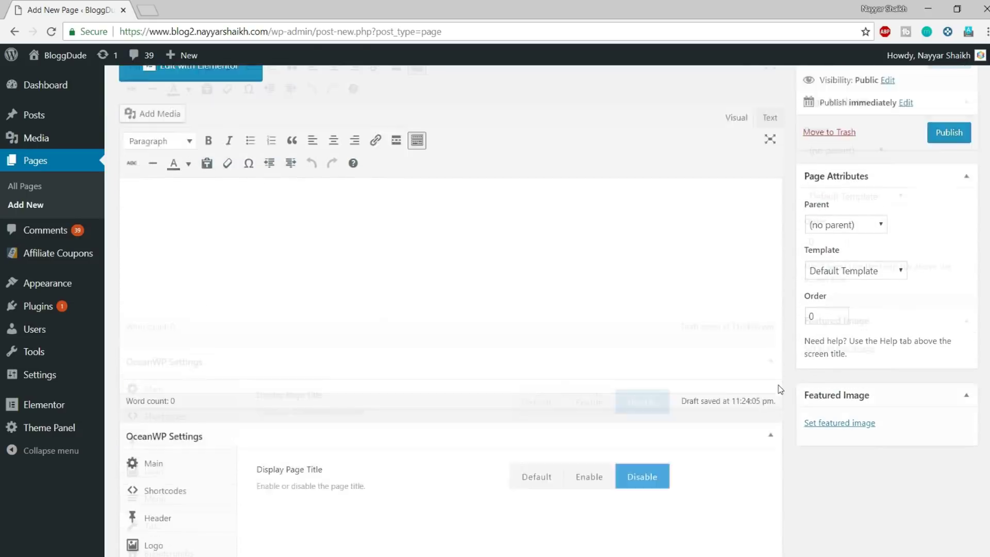
scroll(670, 366, up, 3)
click(948, 248)
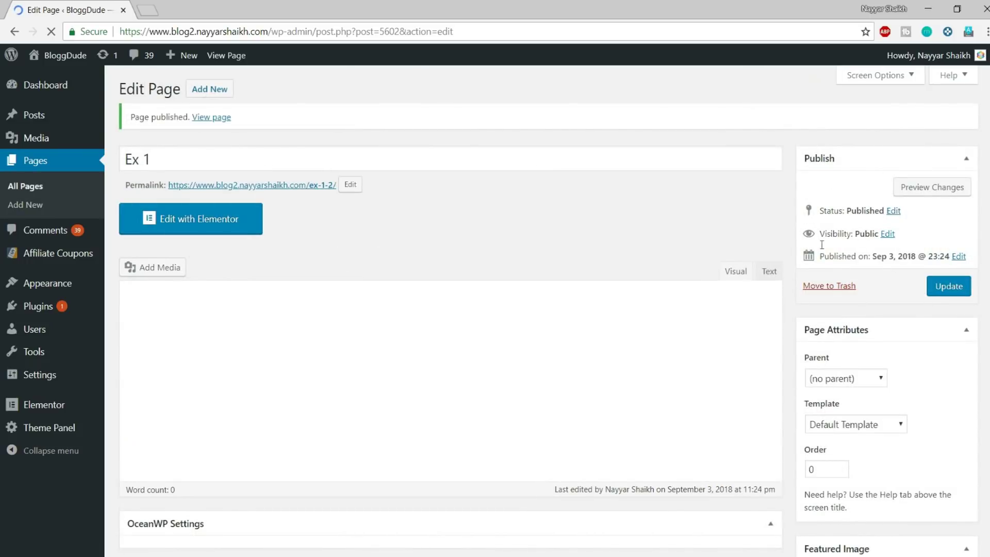
Step: Open Ex 1 in Elementor and add a centre-aligned Heading widget reading 'BEP'
click(176, 230)
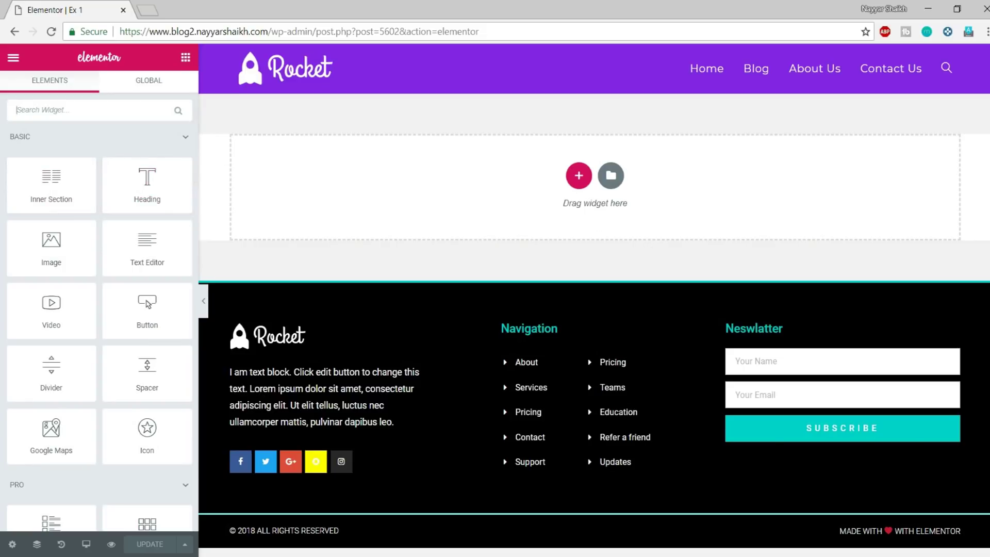
drag(149, 186, 518, 166)
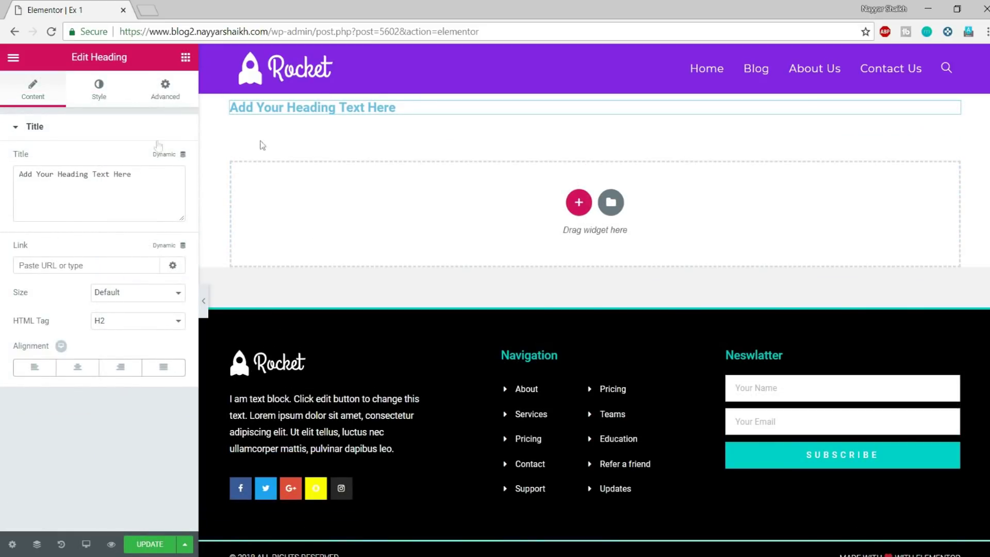
triple_click(127, 173)
text(BEP)
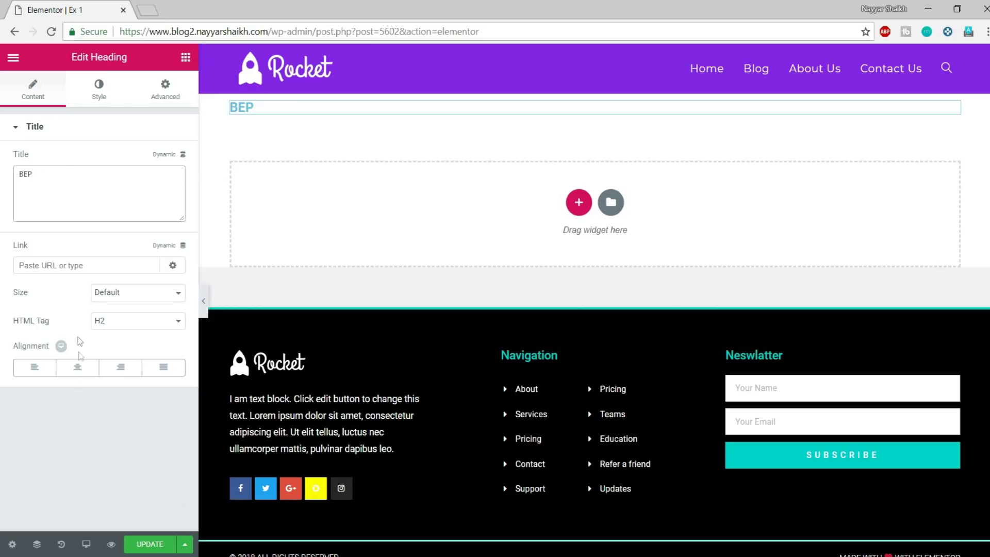
click(79, 368)
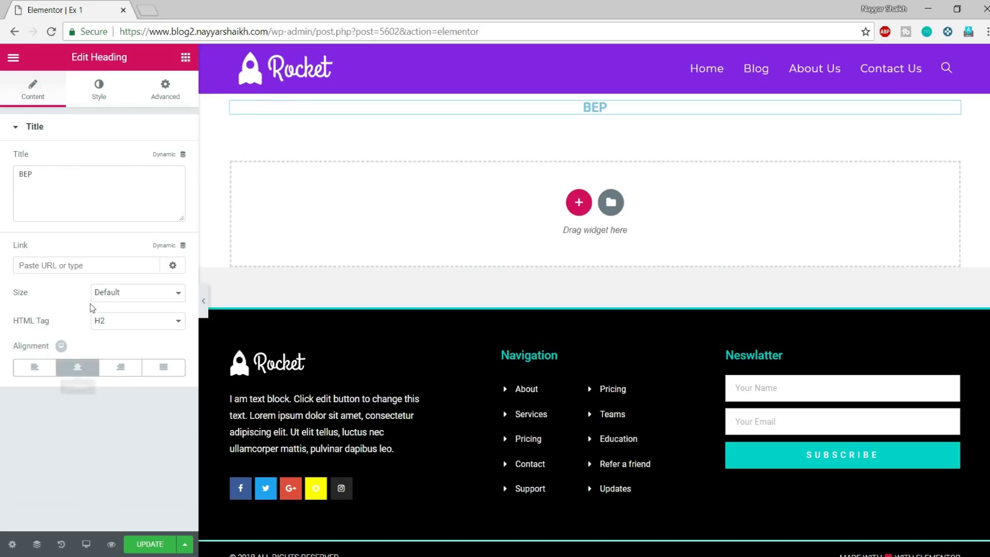
Step: Set the BEP heading typography to 500 px size with letter spacing widened to 10
click(106, 102)
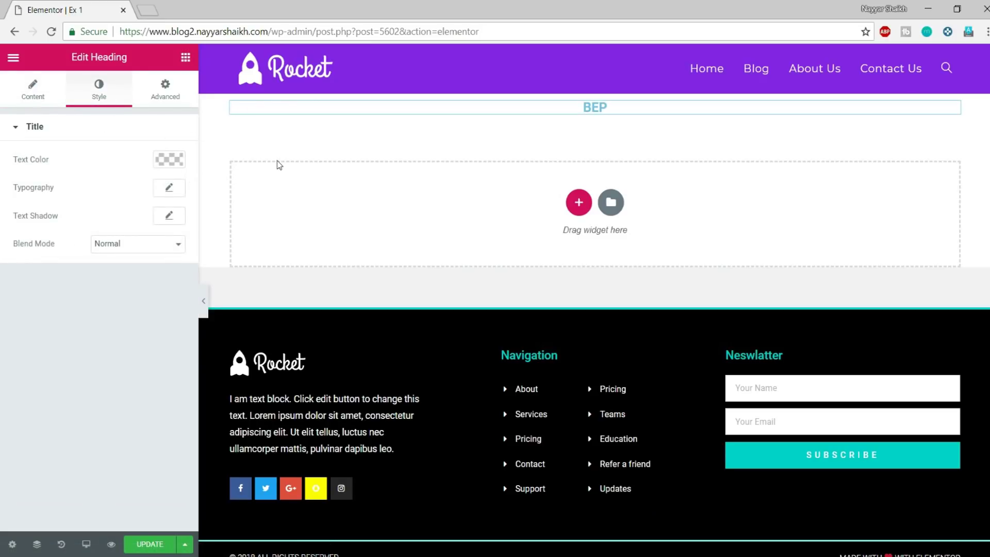
click(169, 188)
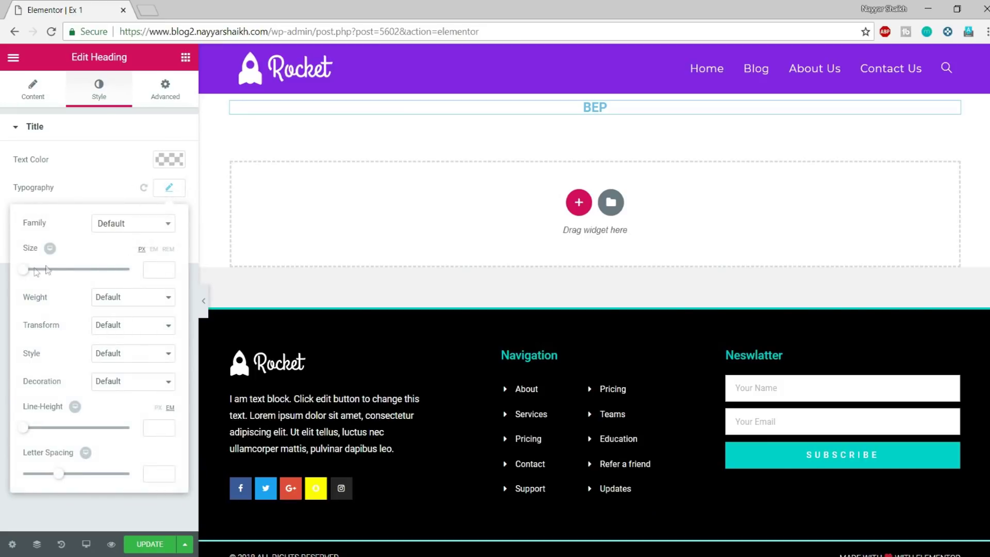
click(158, 265)
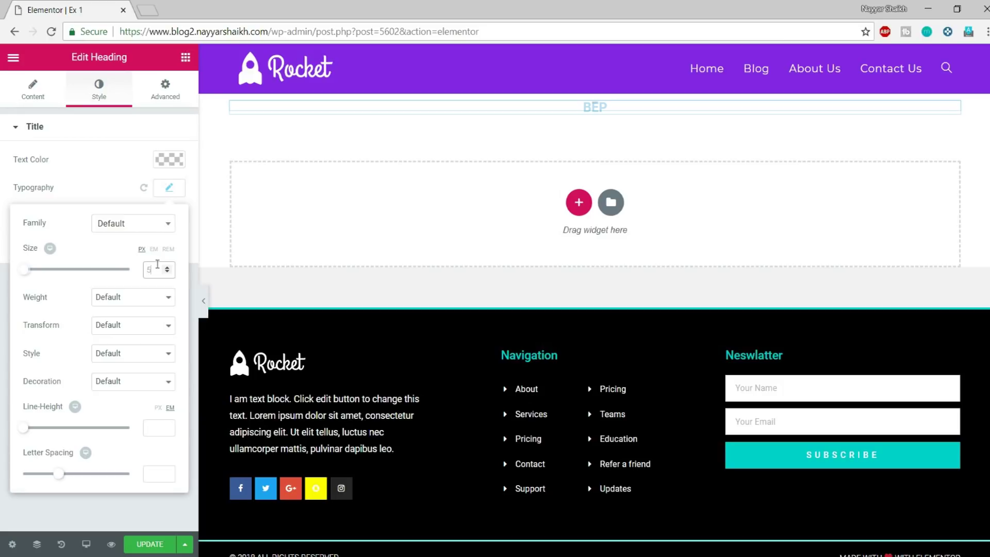
text(500)
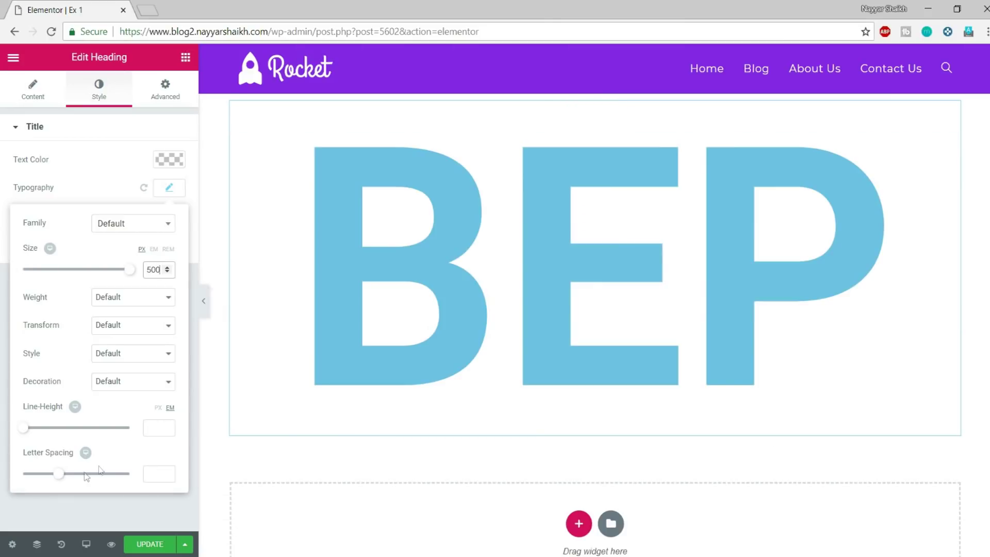
drag(58, 476, 133, 479)
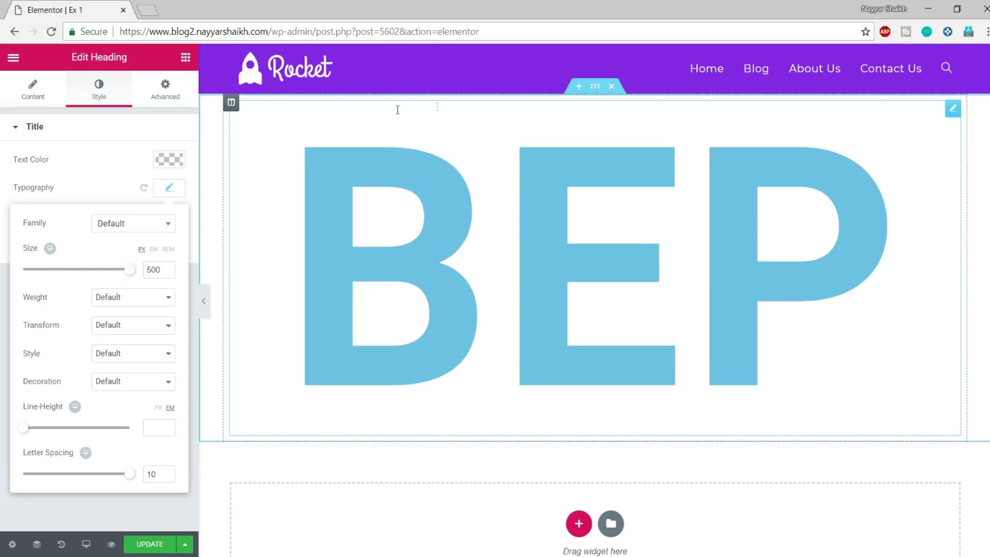
Step: Recolour the BEP heading text to bright red #ff0044
click(169, 159)
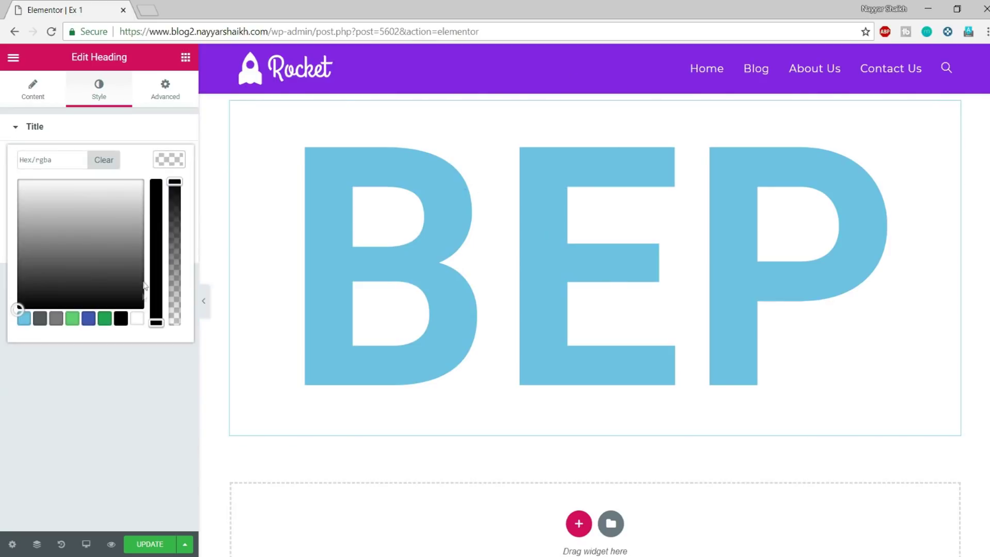
click(27, 320)
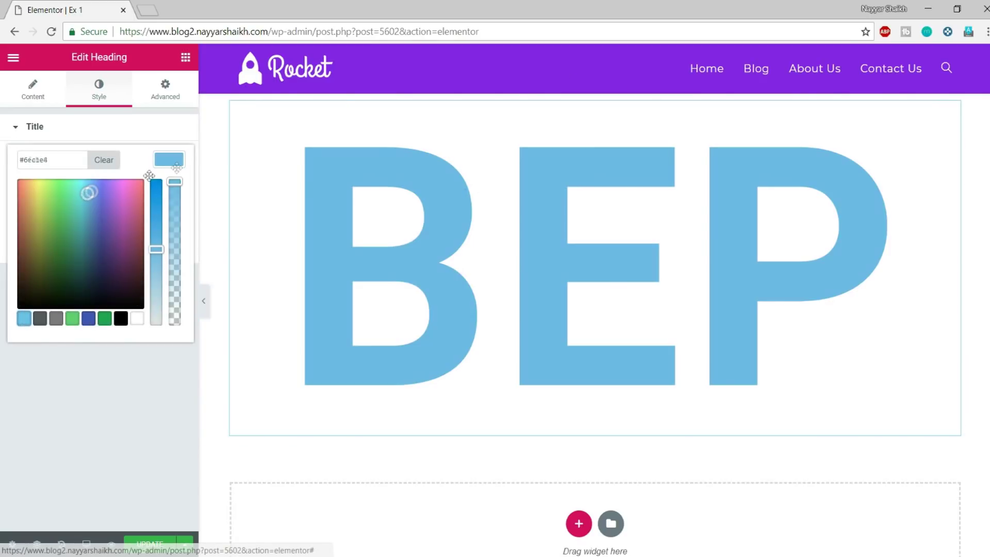
drag(88, 192, 187, 164)
drag(159, 248, 156, 181)
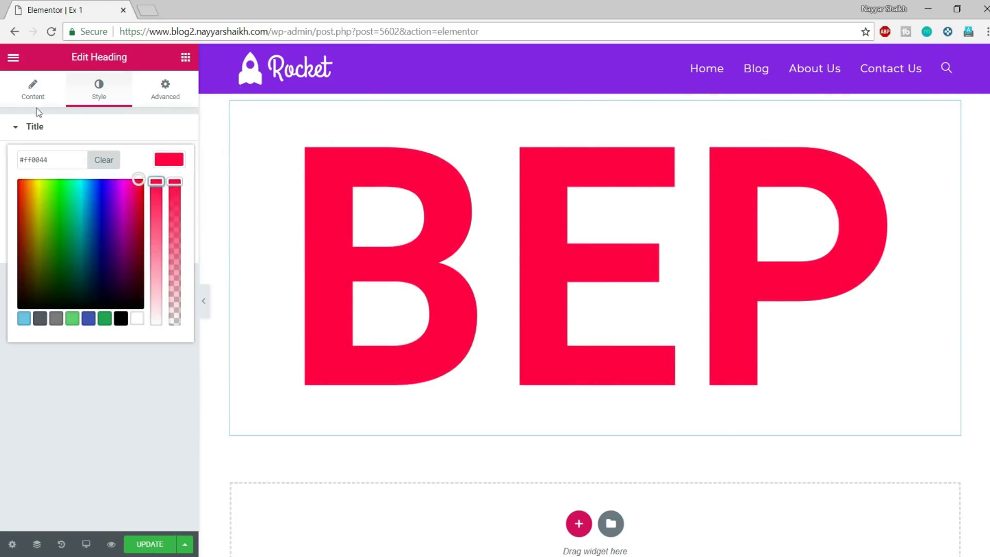
click(36, 92)
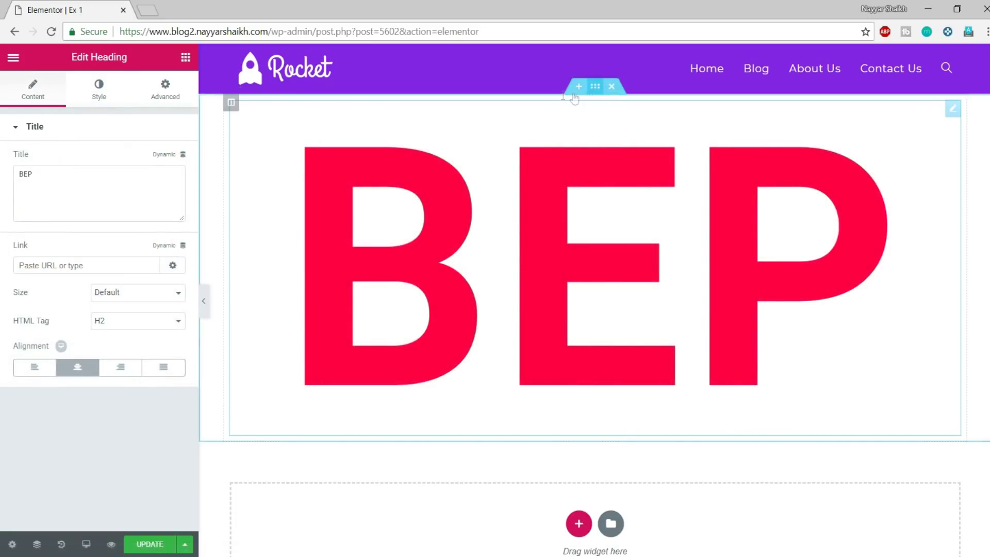
Step: Set the height of the section holding the BEP heading to Fit To Screen
click(591, 87)
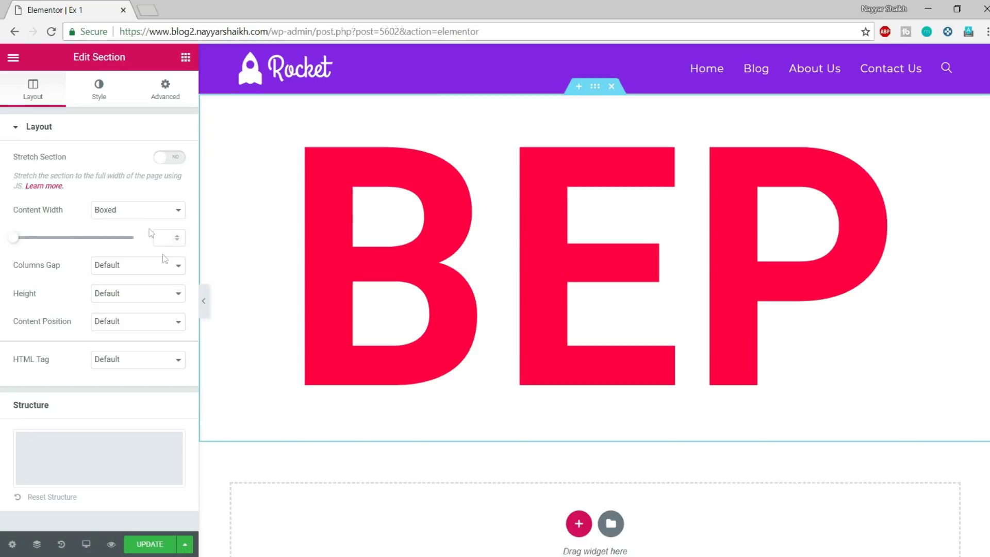
click(124, 294)
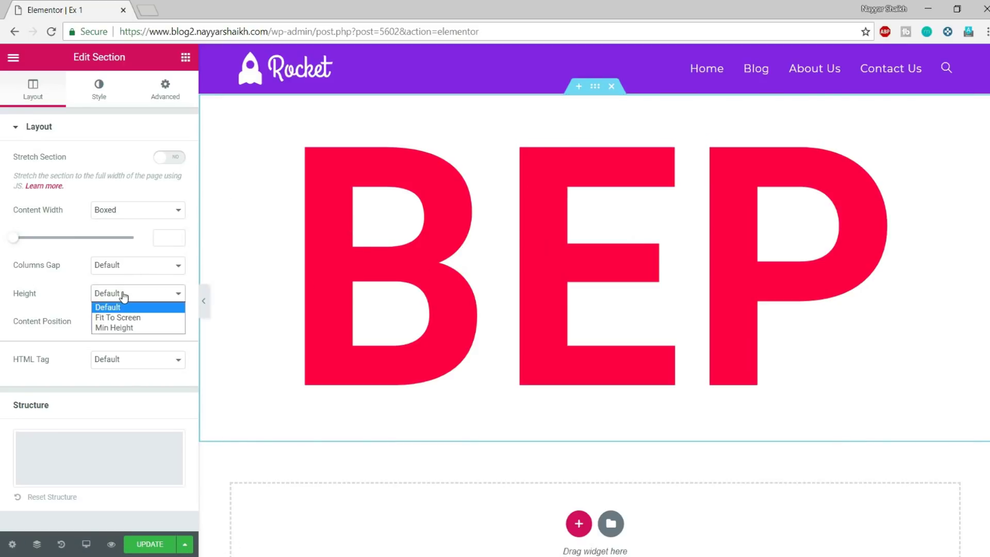
click(124, 318)
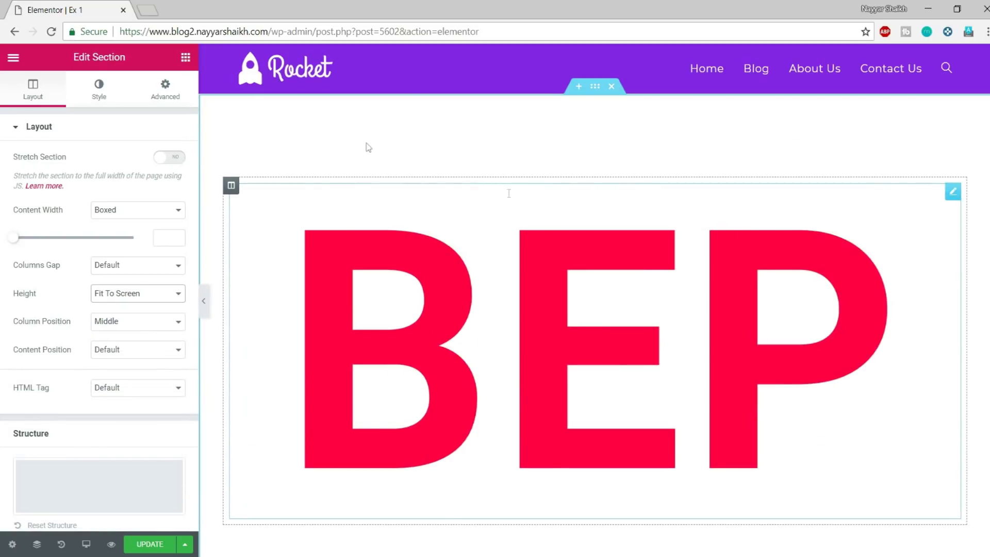
click(98, 95)
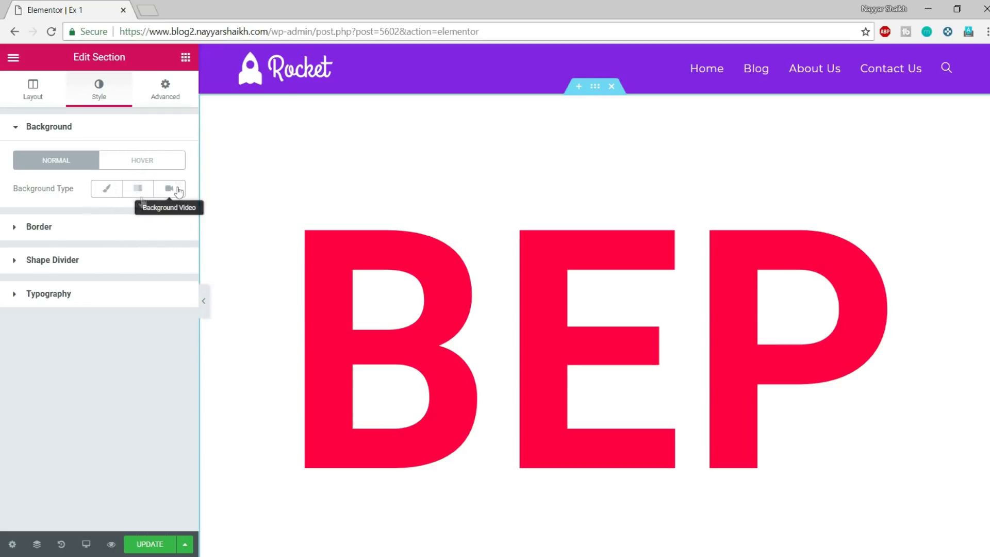
Step: Give the BEP section a Classic background using the black-and-white photo of three men
click(107, 192)
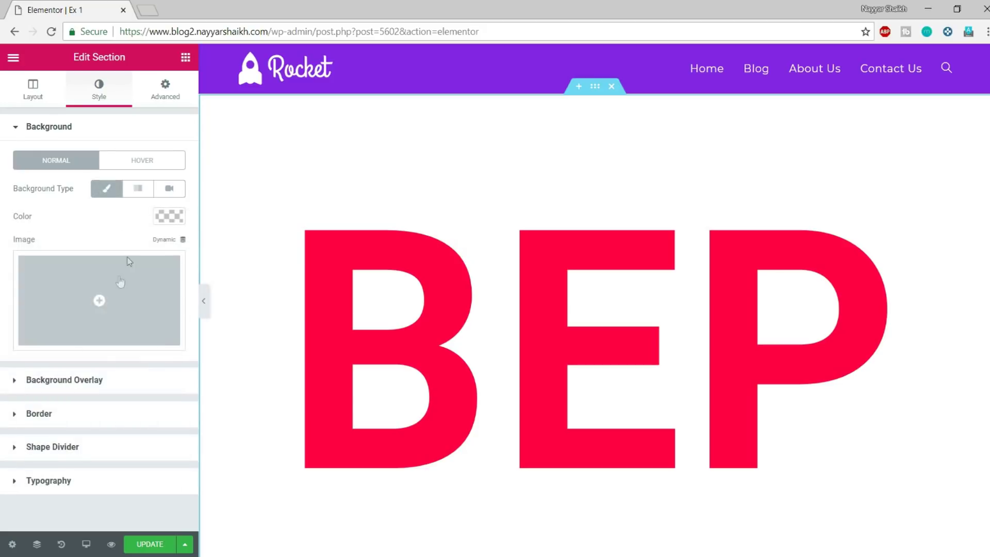
click(117, 294)
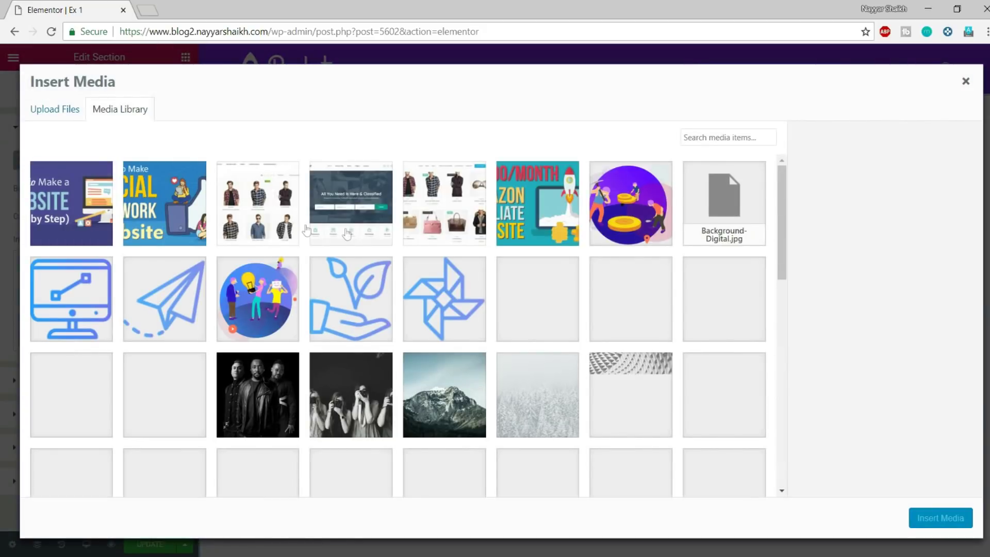
click(166, 394)
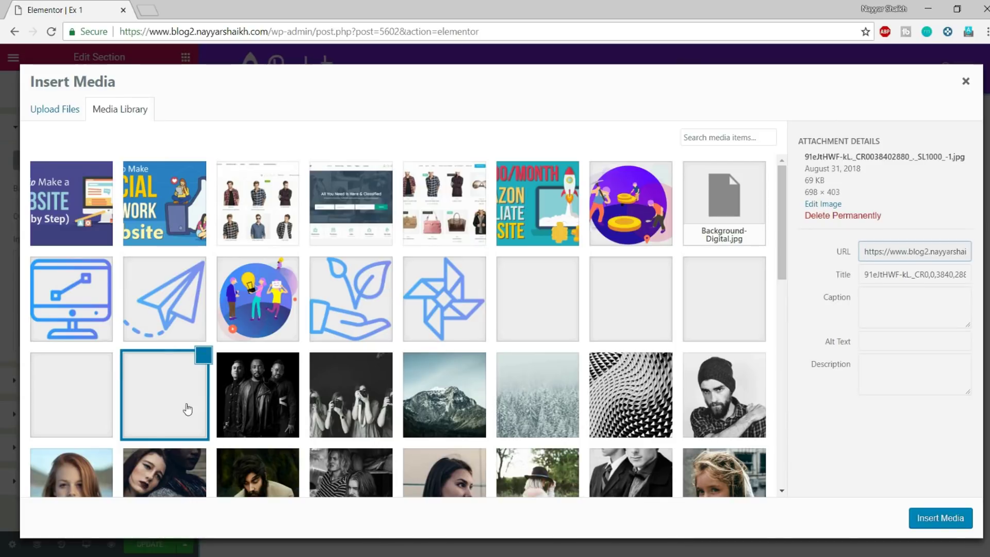
click(179, 402)
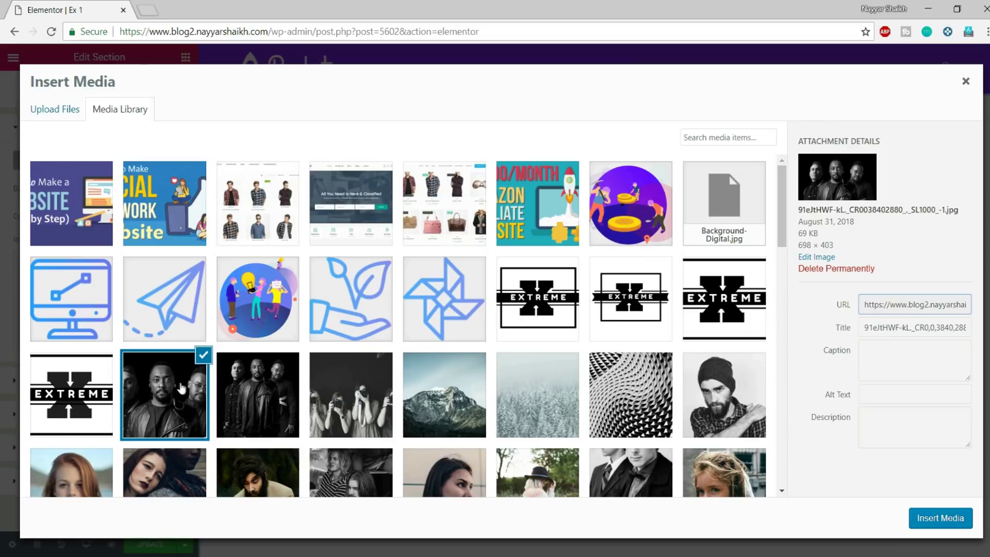
click(951, 523)
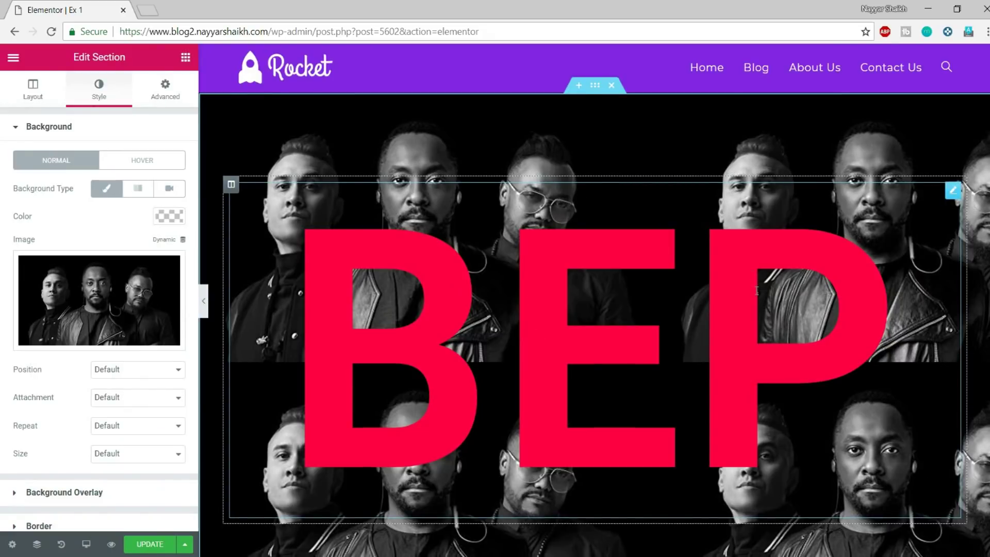
Step: Position the section's background photo at Center Center, keeping attachment at Default
scroll(439, 279, down, 5)
scroll(756, 296, up, 5)
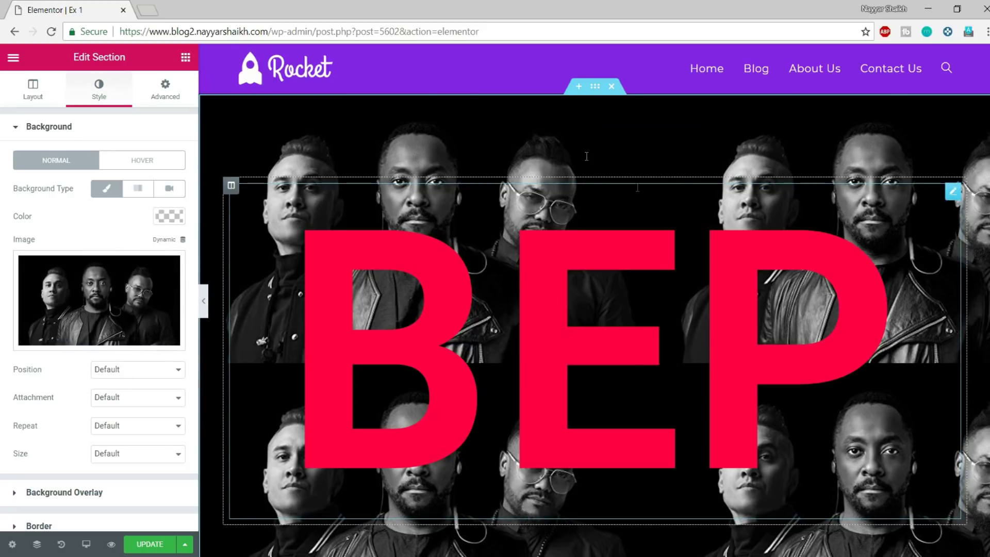
click(109, 370)
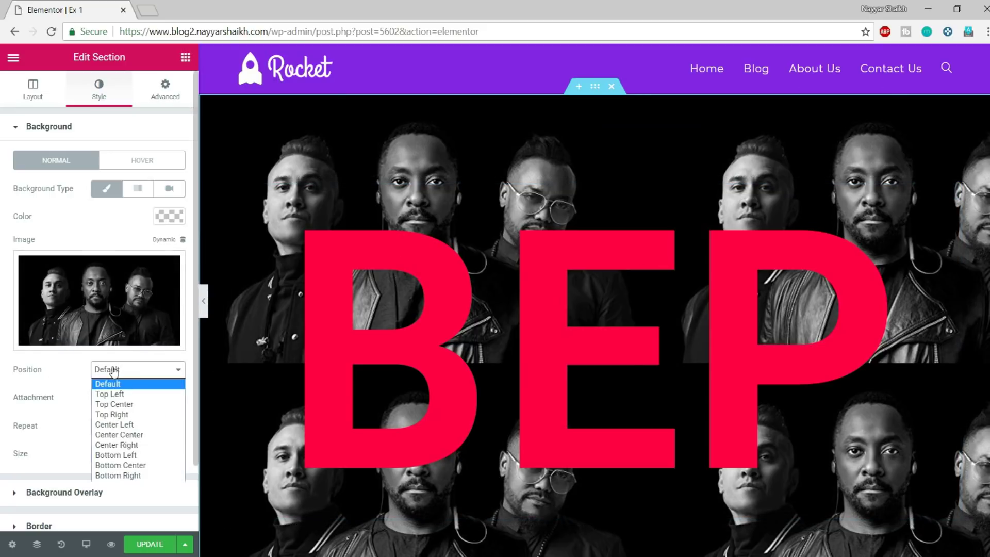
click(132, 435)
click(130, 401)
click(129, 409)
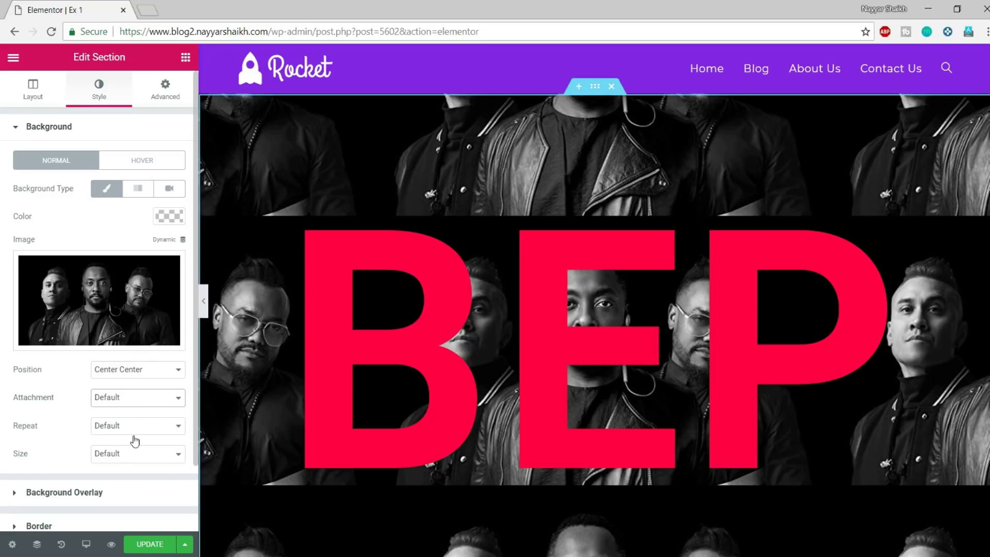
Step: Set the background photo to No-repeat with size Cover
click(125, 424)
click(128, 448)
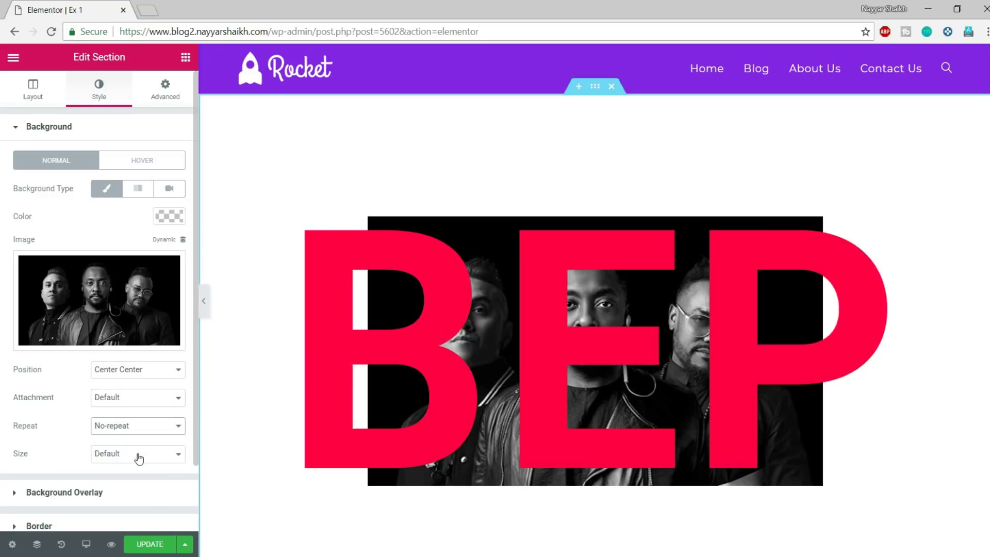
scroll(498, 228, down, 2)
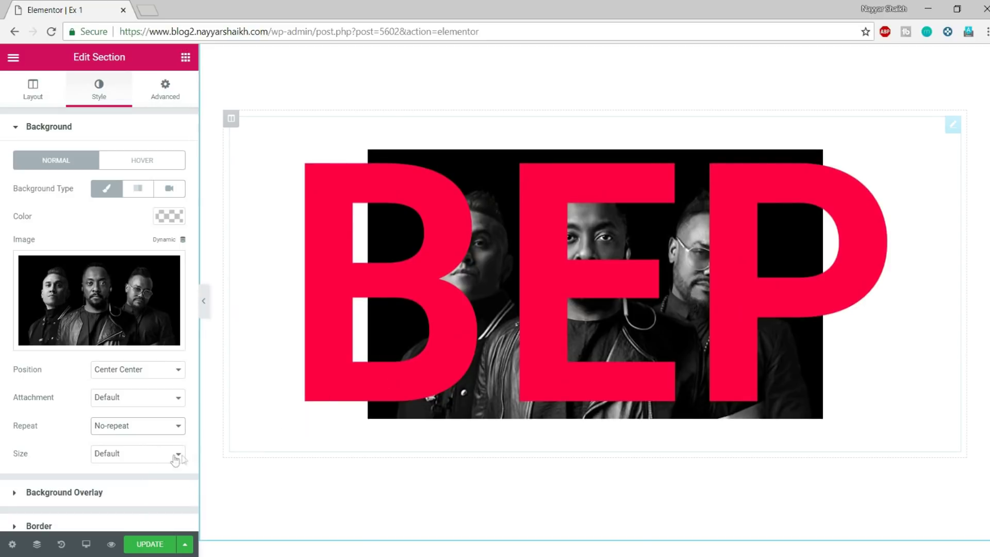
click(150, 455)
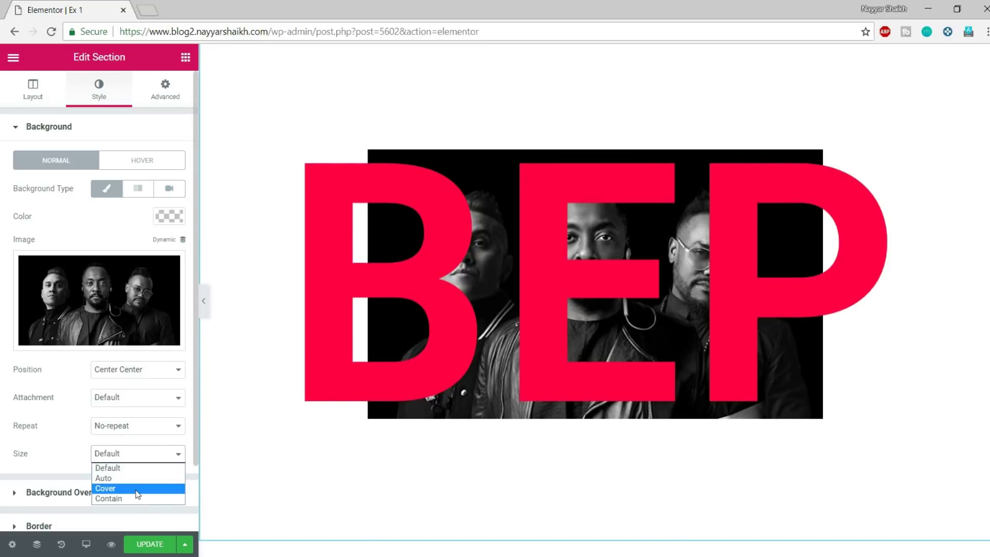
click(137, 489)
scroll(542, 236, down, 2)
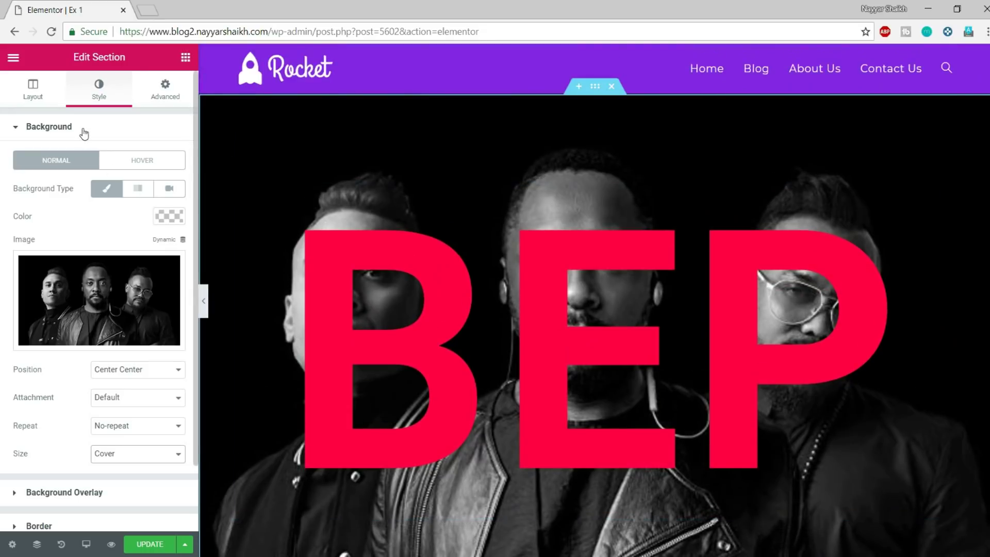
click(84, 133)
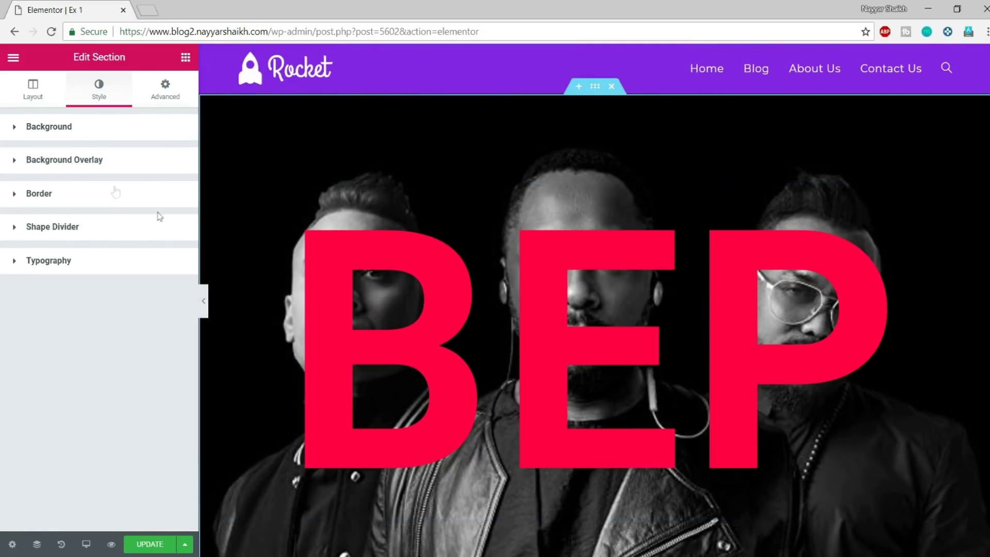
Step: Add a light-blue-to-red gradient background overlay to the BEP section
click(93, 161)
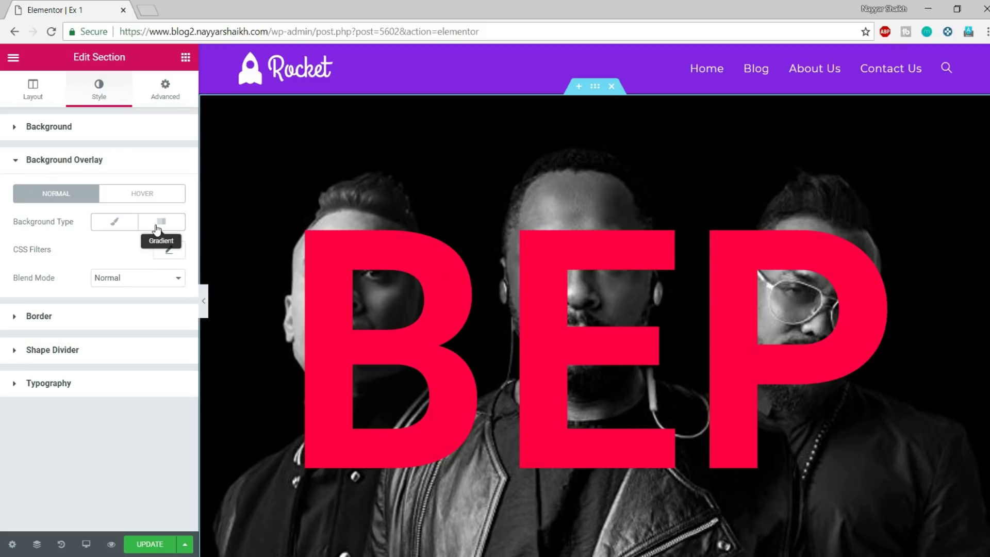
click(115, 222)
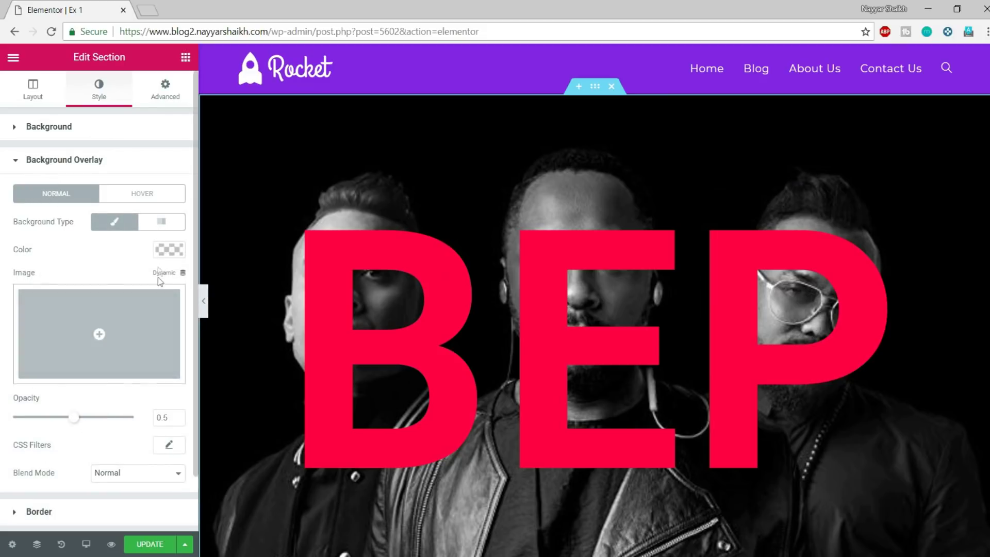
click(168, 251)
click(23, 408)
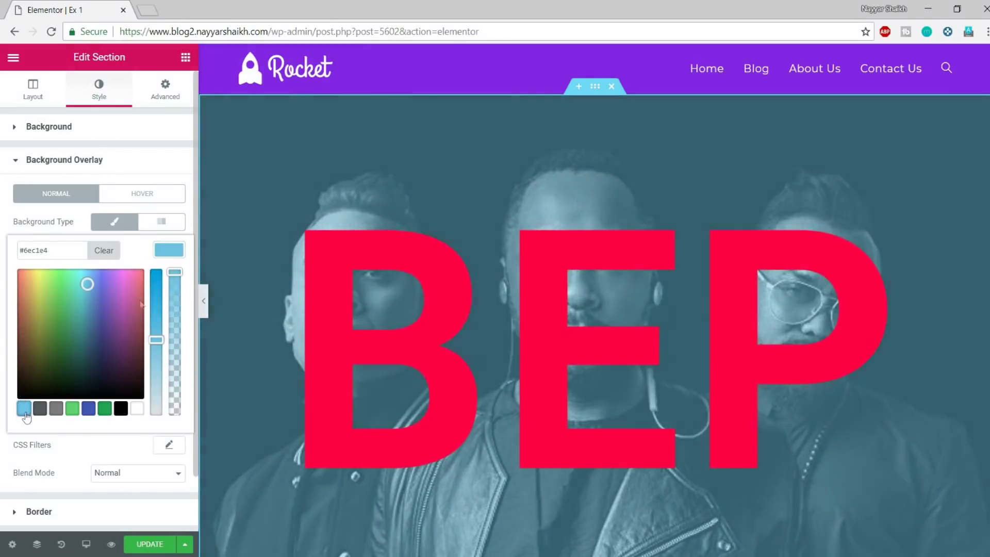
click(160, 226)
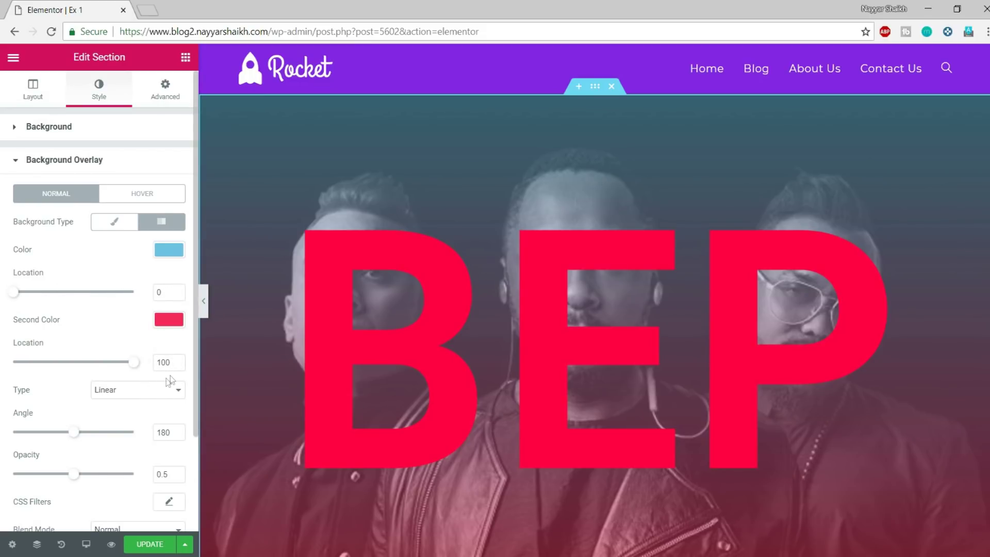
scroll(103, 407, down, 2)
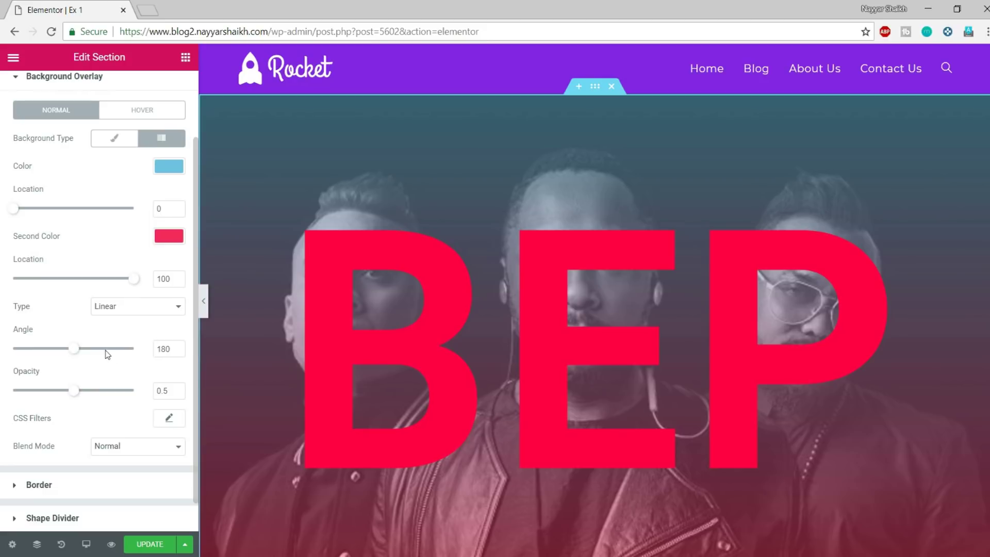
Step: Set the overlay angle to 40°, blend mode to Color, and opacity to 1
drag(170, 348, 135, 350)
text(40)
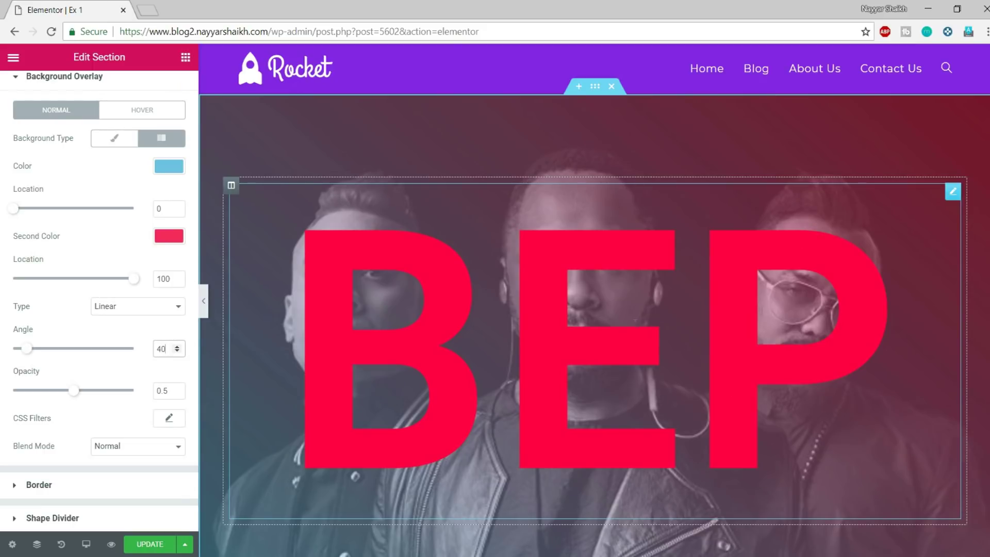
click(136, 449)
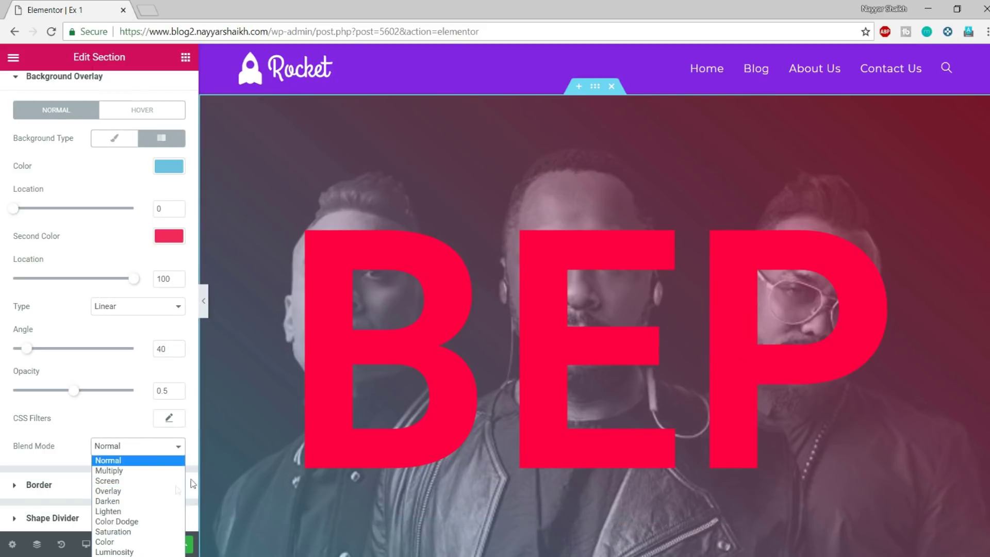
click(123, 541)
scroll(478, 386, down, 1)
scroll(477, 386, up, 1)
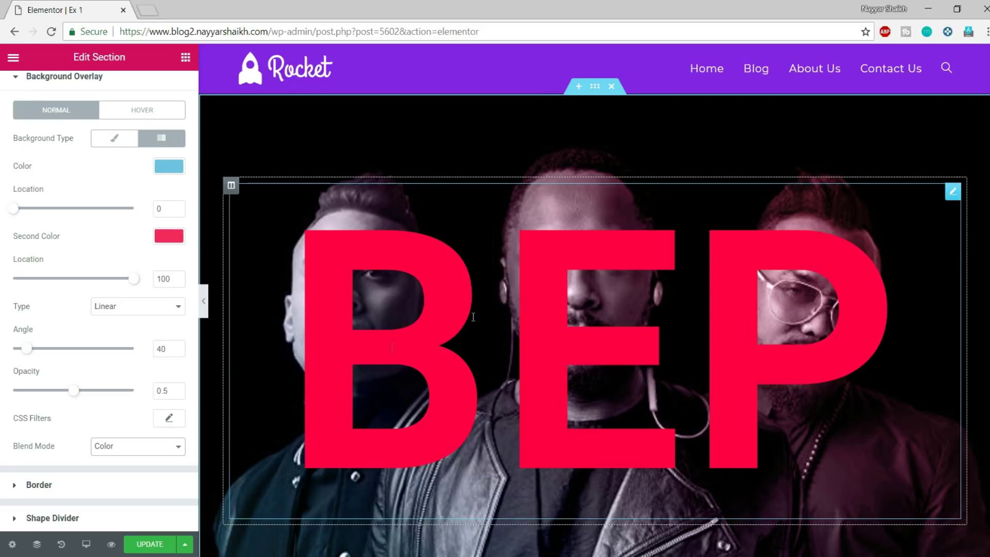
drag(79, 396, 147, 390)
click(554, 300)
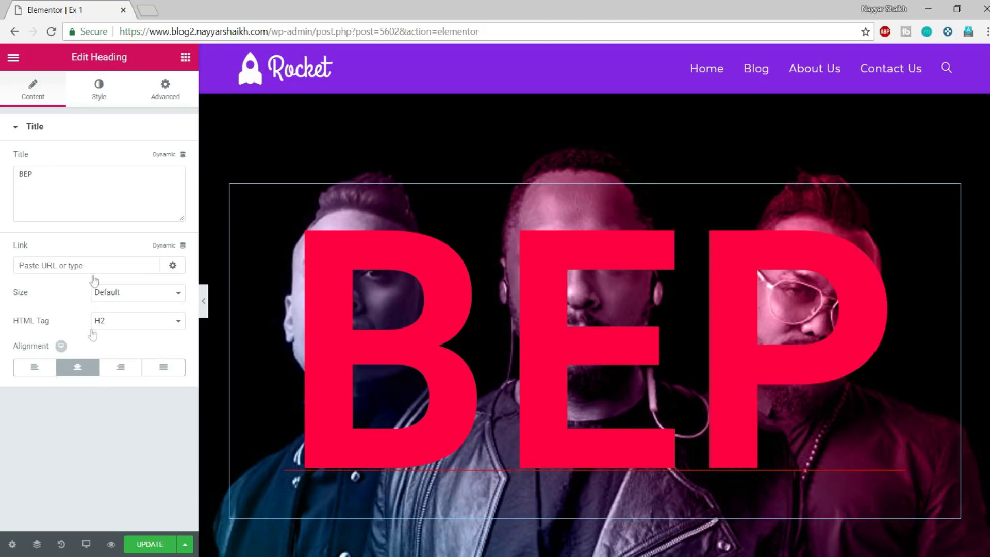
Step: Try Color and Exclusion blend modes on the BEP heading, then settle on Color Dodge
click(99, 91)
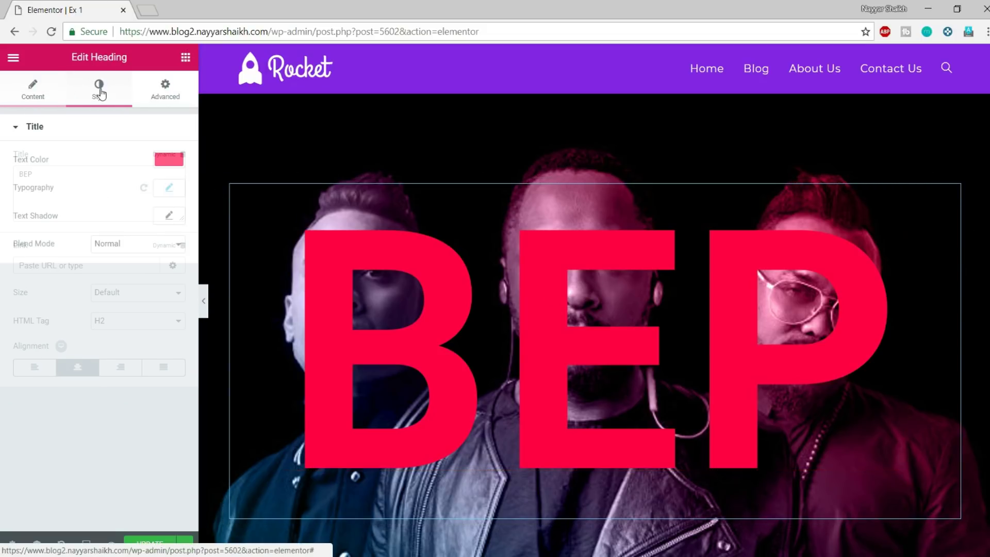
click(130, 243)
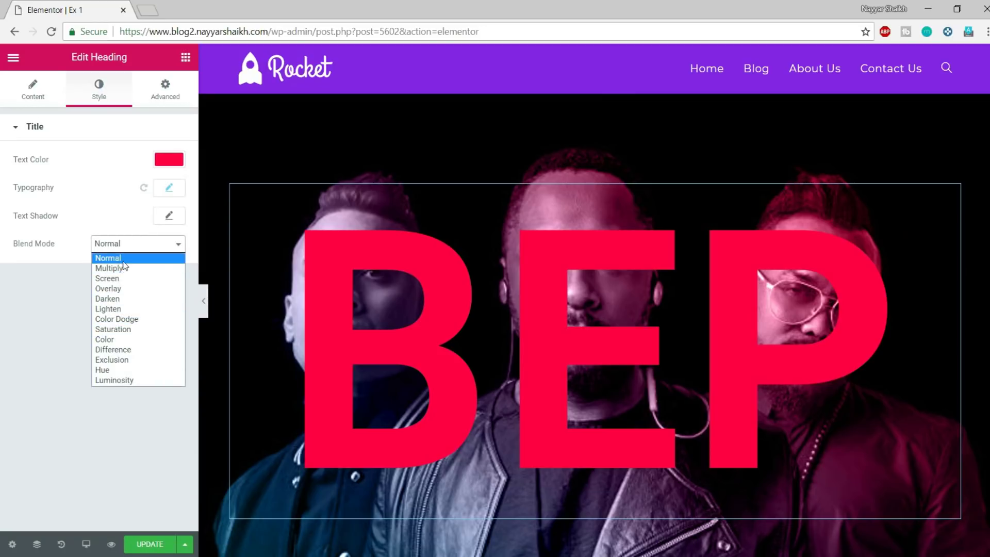
click(124, 340)
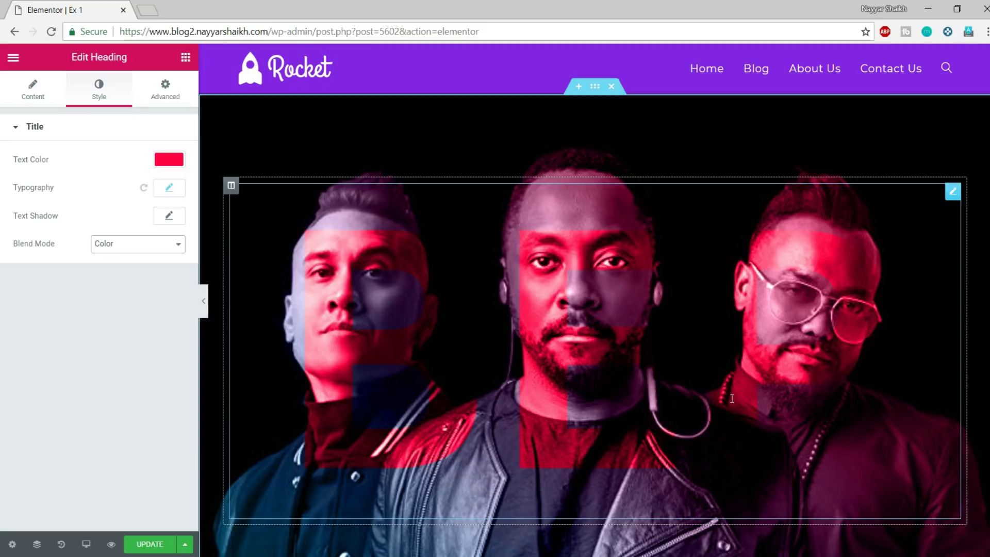
click(133, 247)
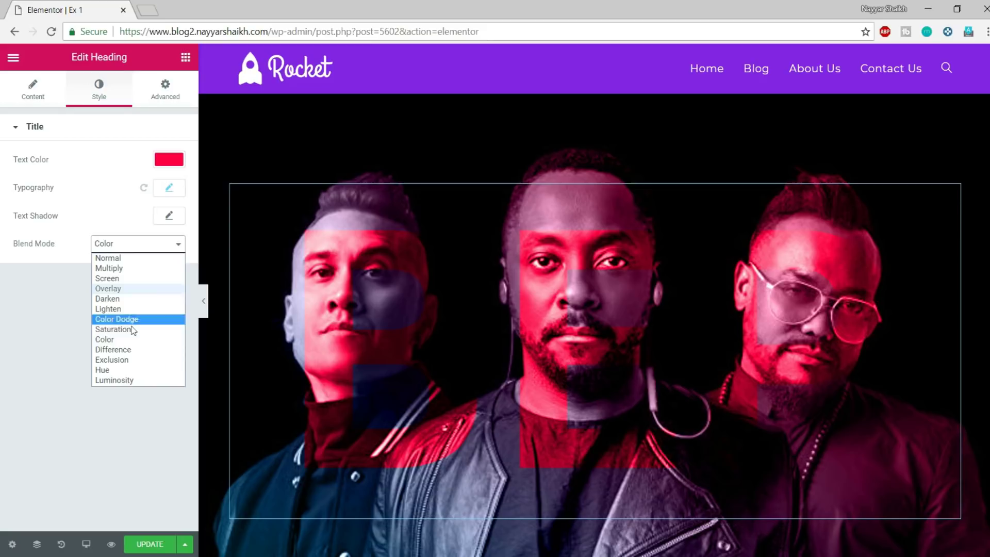
click(122, 360)
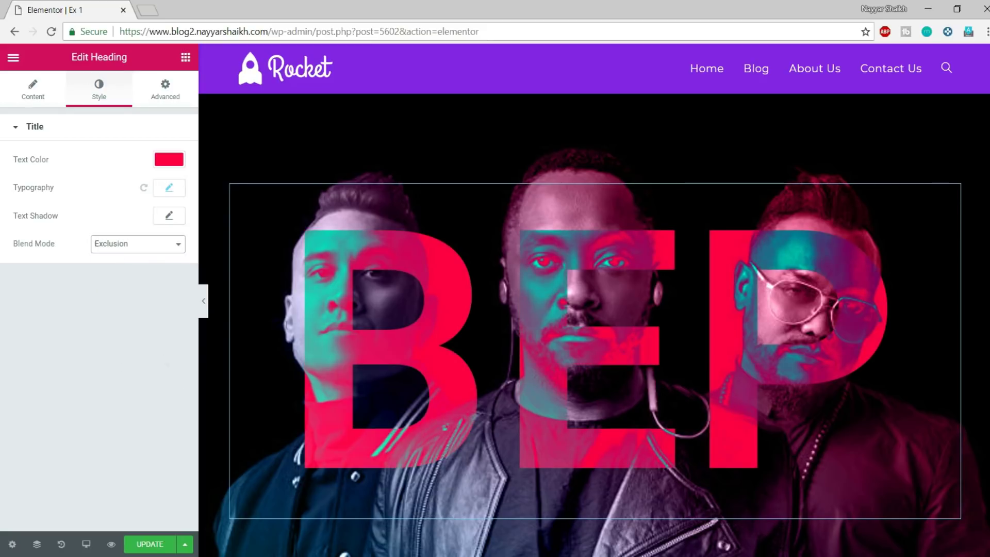
click(124, 247)
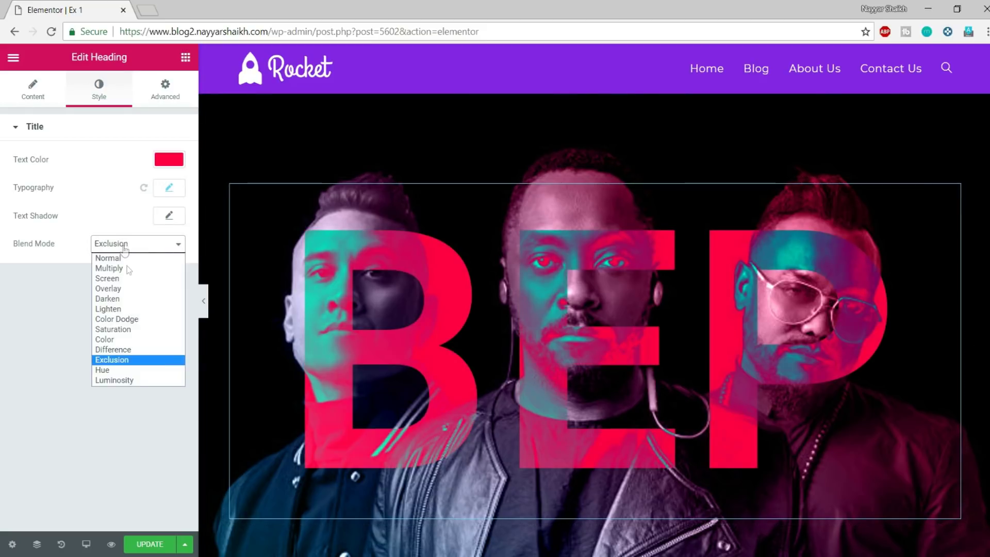
click(141, 319)
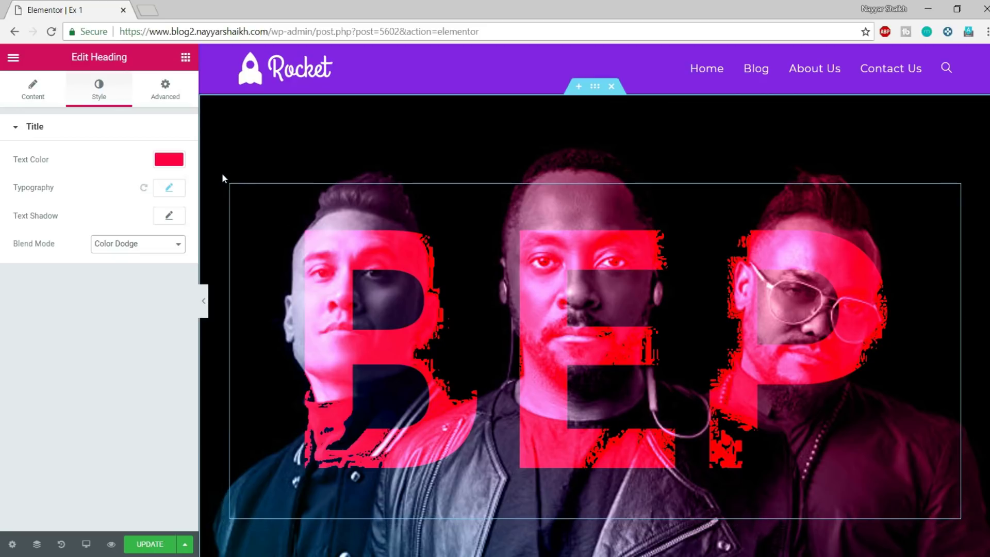
Step: Save the page with UPDATE and preview it with the editing panel hidden
click(147, 543)
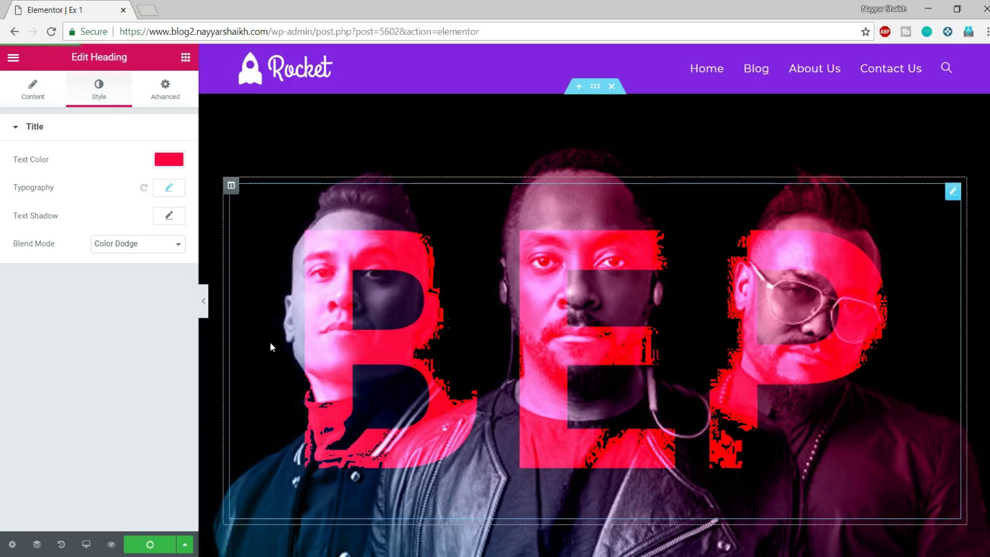
click(204, 304)
scroll(414, 295, down, 8)
scroll(414, 295, up, 8)
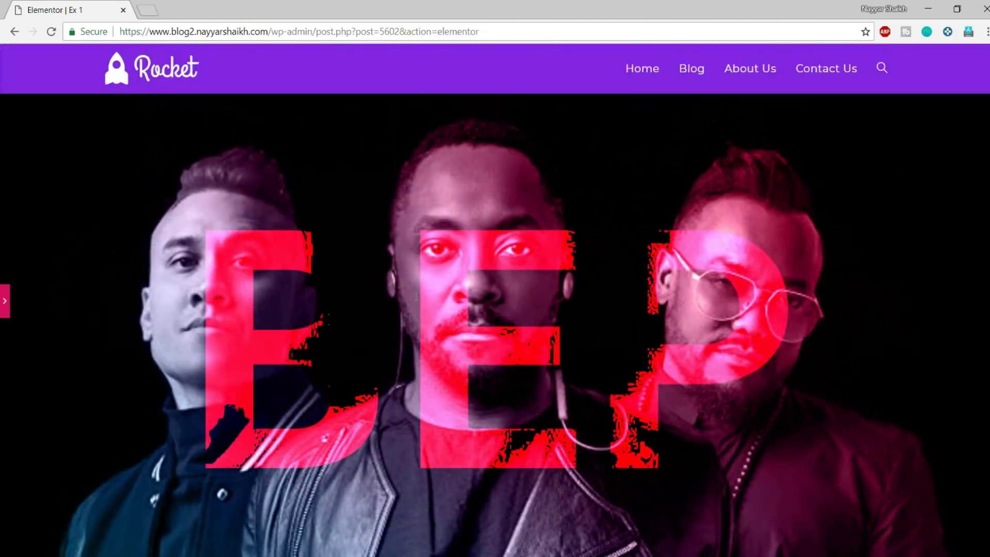
click(9, 306)
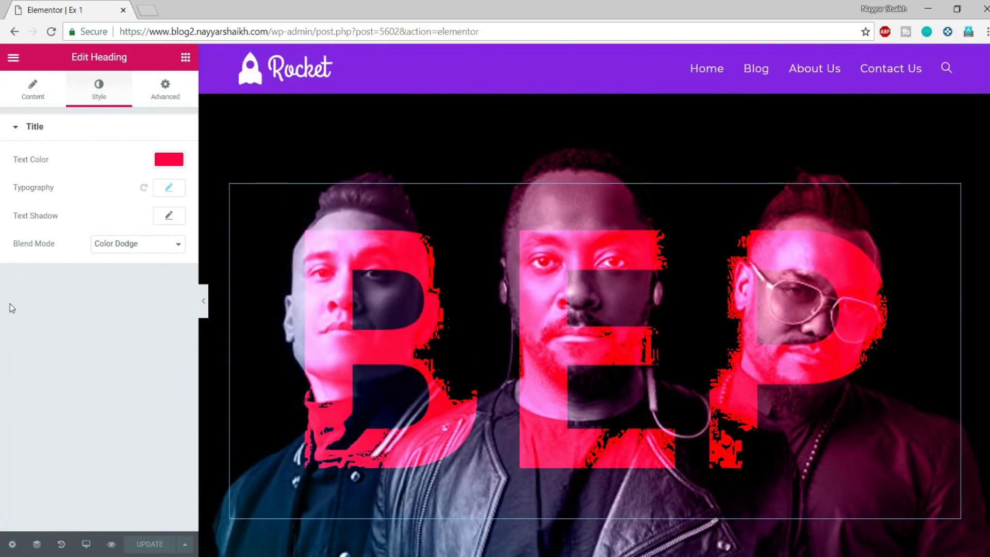
drag(316, 31, 729, 21)
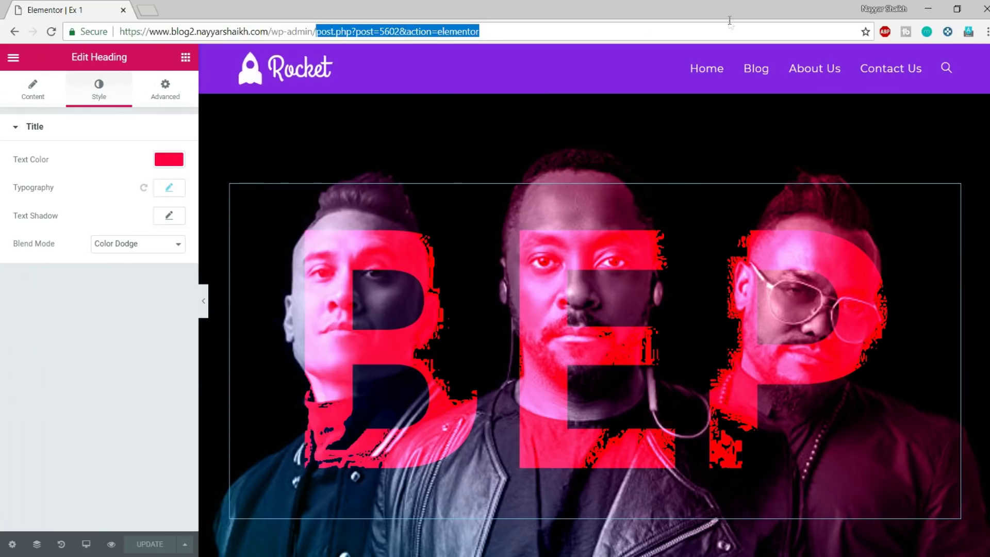
Step: Return to the WordPress dashboard and start a new page titled Ex 2
key(BackSpace)
key(Return)
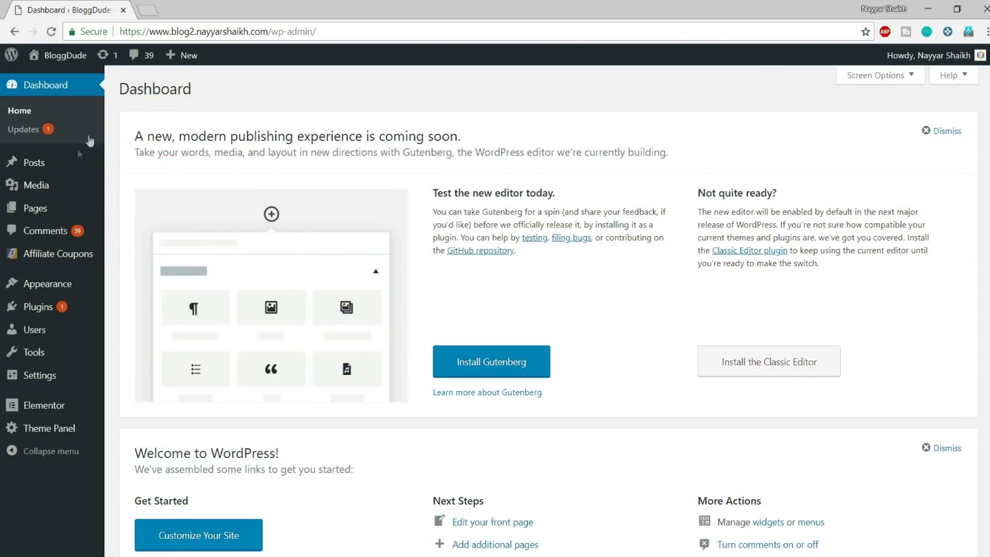
mouse_move(41, 210)
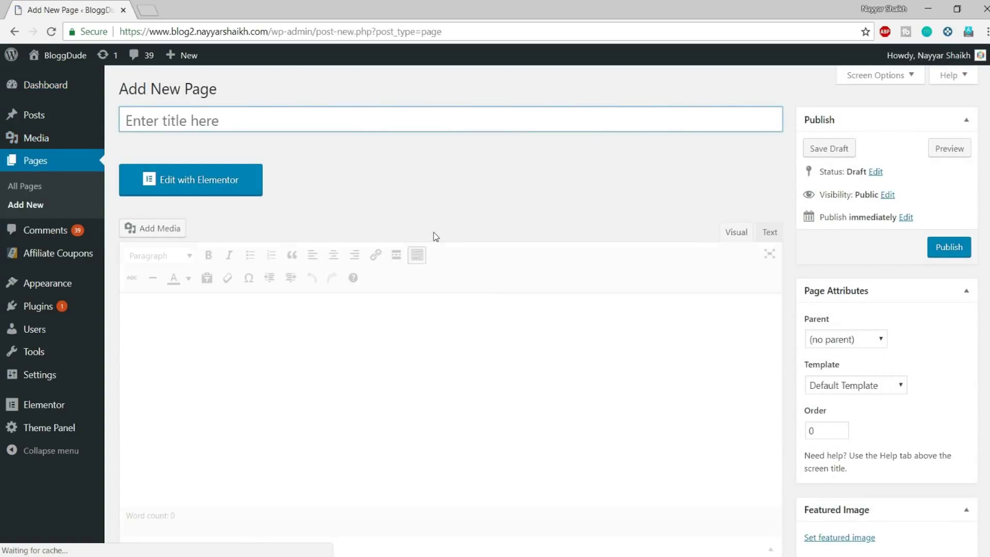
text(Ex 2)
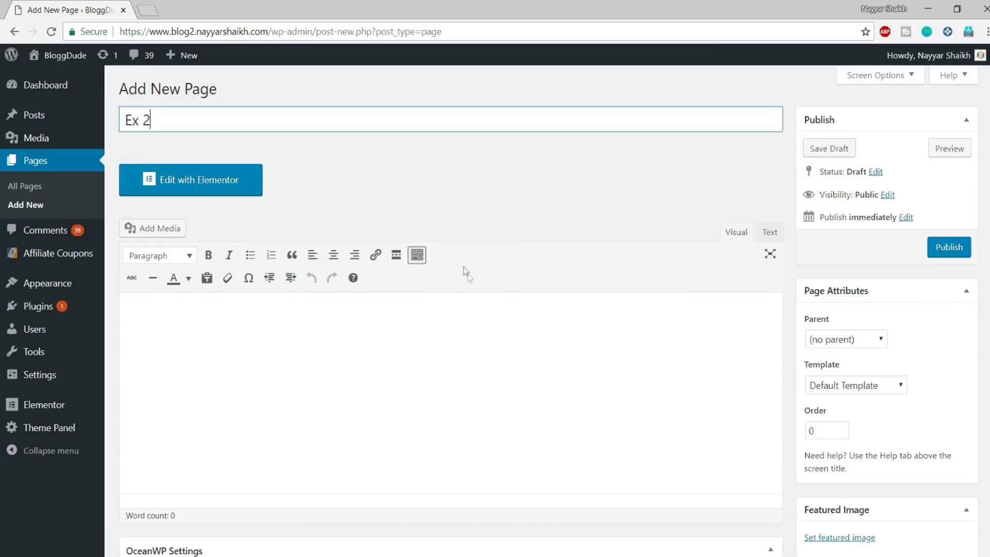
Step: Set the page layout to 100% Full Width, disable its title, and publish it
scroll(467, 274, down, 5)
click(601, 305)
click(550, 432)
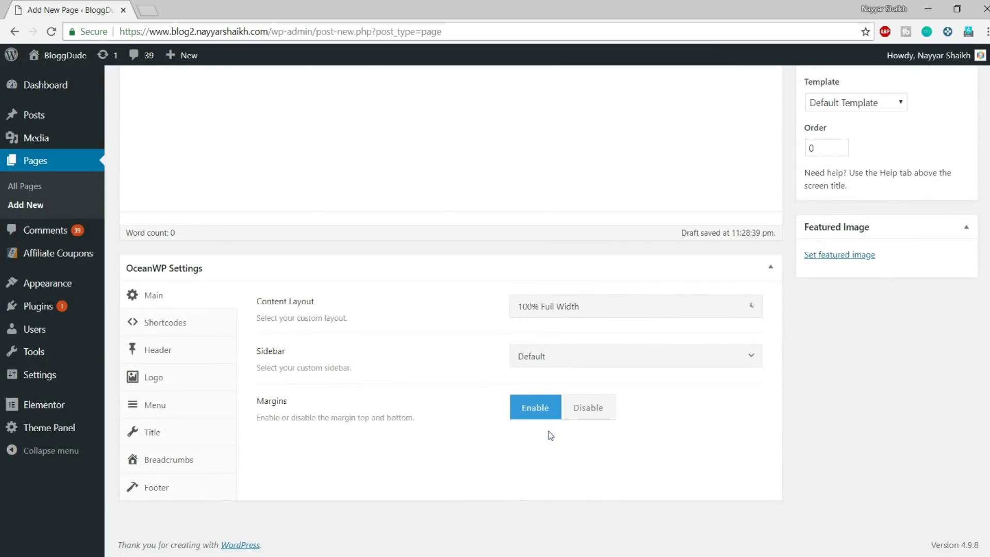
click(177, 433)
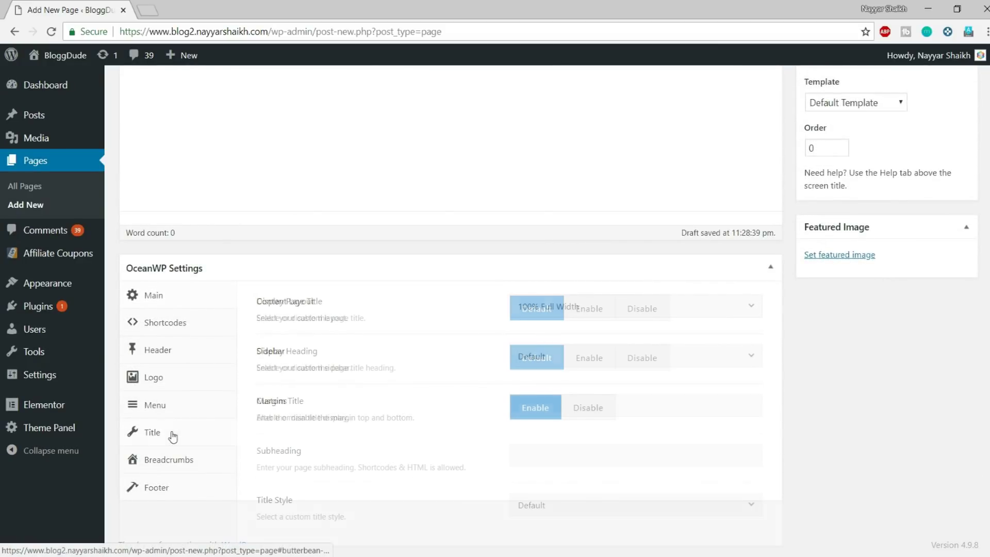
click(657, 313)
scroll(732, 361, up, 5)
click(950, 248)
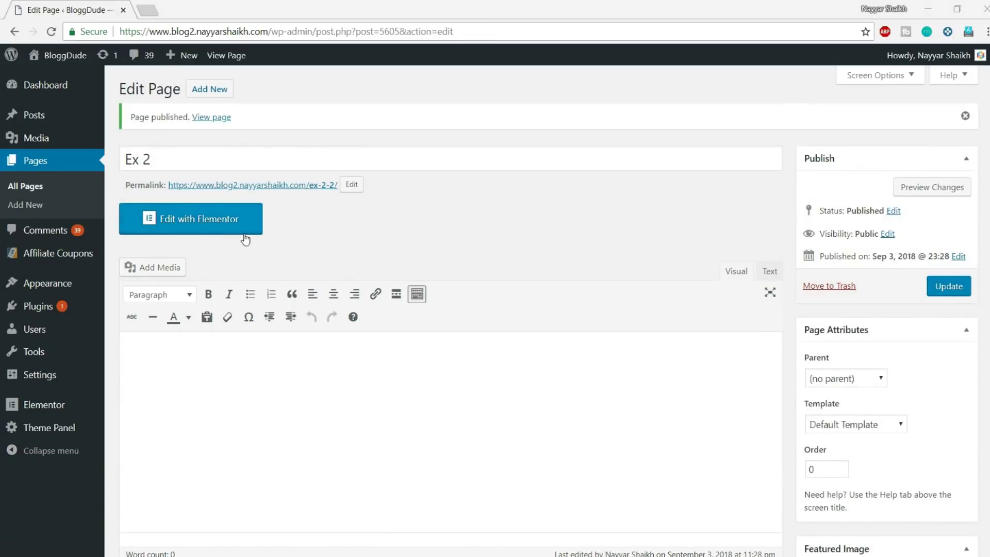
Step: Open Ex 2 in Elementor and add a heading reading JOKER
click(226, 220)
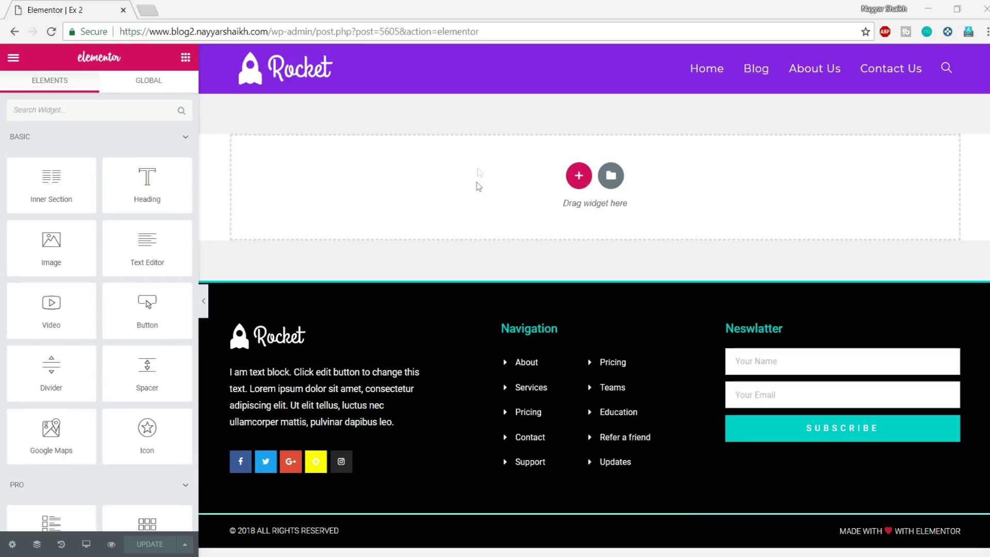
drag(567, 185, 568, 186)
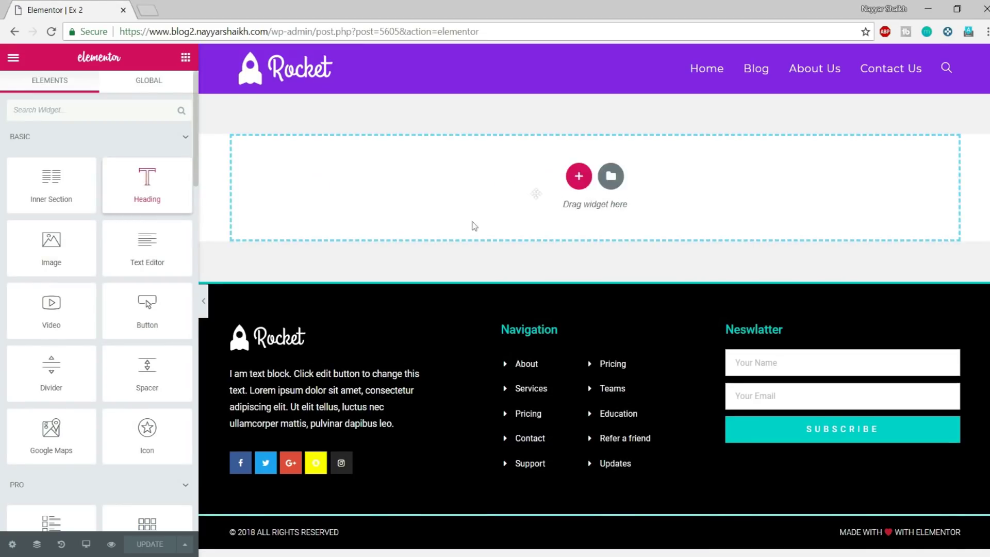
click(122, 201)
key(ctrl+a)
text(J)
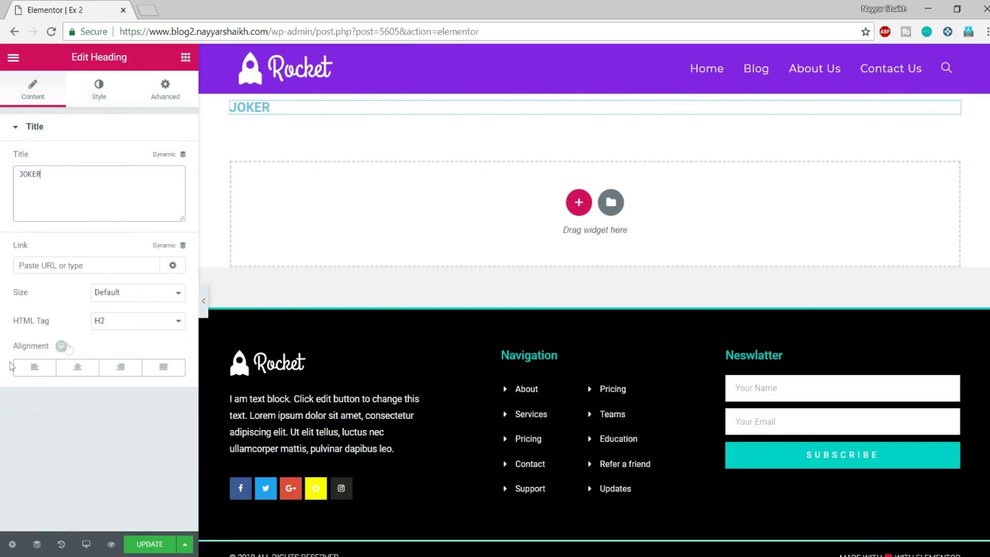
Step: Center the JOKER heading and make its text white (#ffffff)
click(77, 367)
click(99, 91)
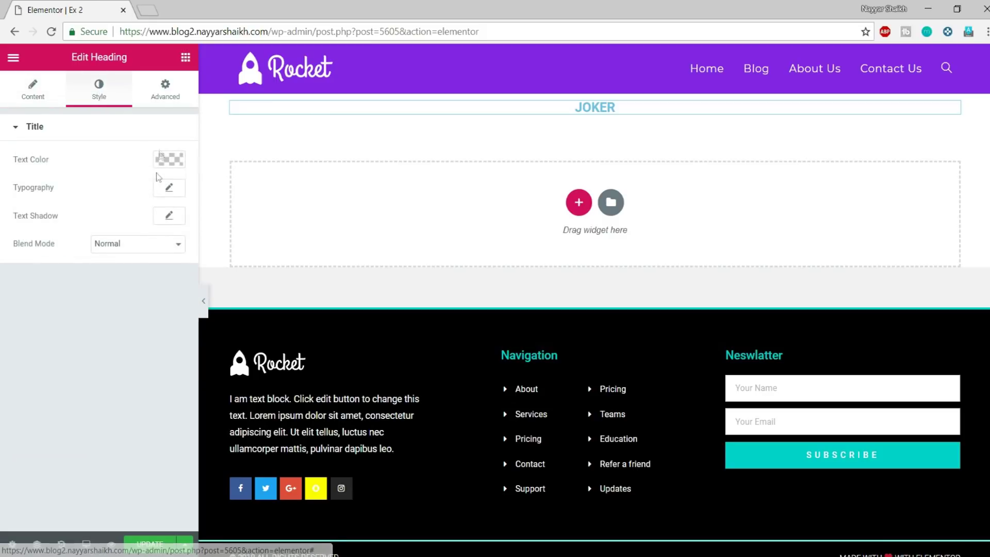
click(168, 160)
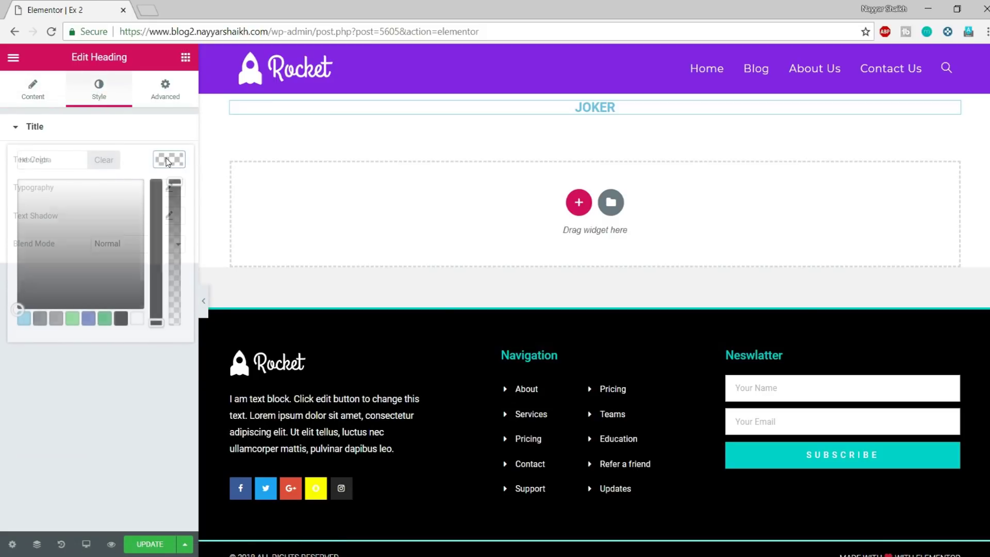
click(136, 320)
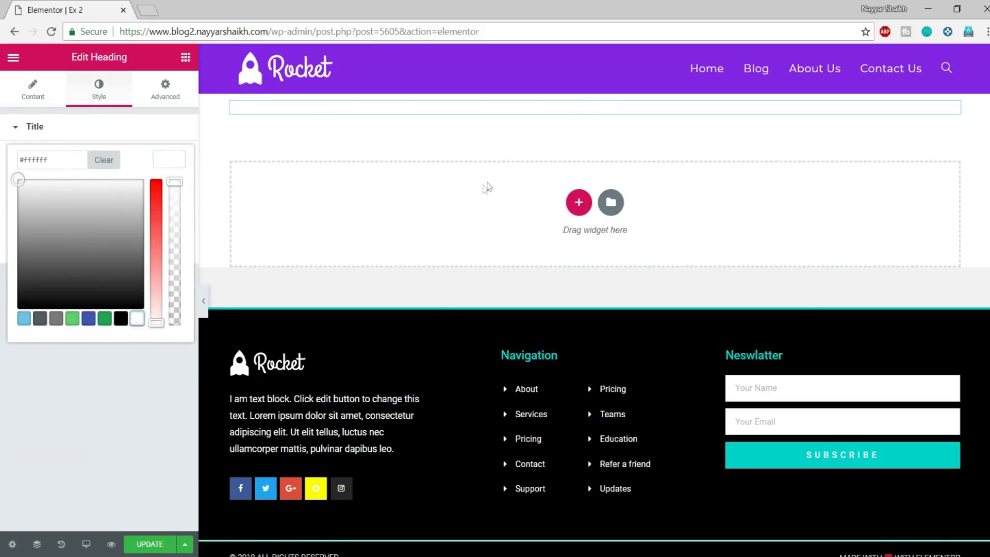
click(177, 163)
Step: Set the heading typography to the Acme font at 200 px
click(169, 188)
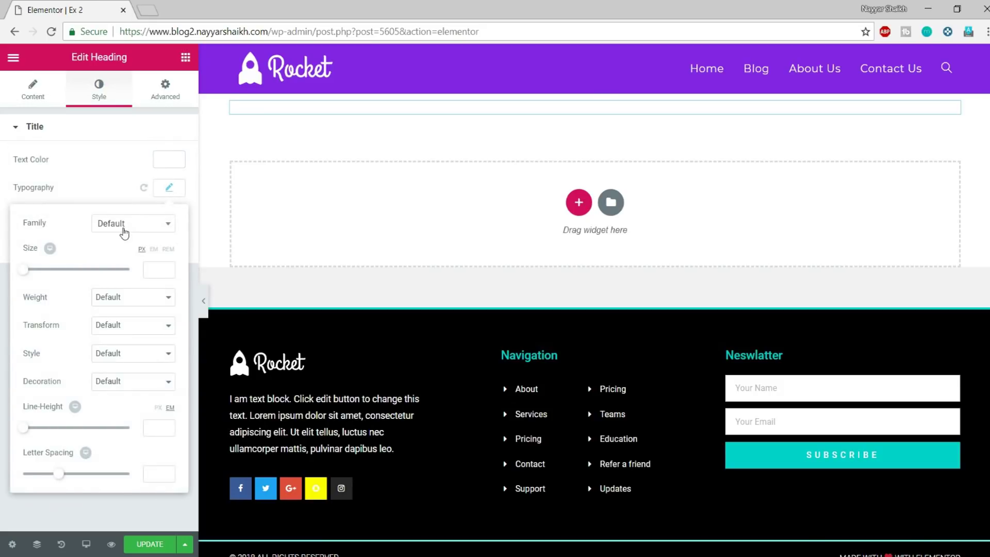
click(123, 227)
text(acme)
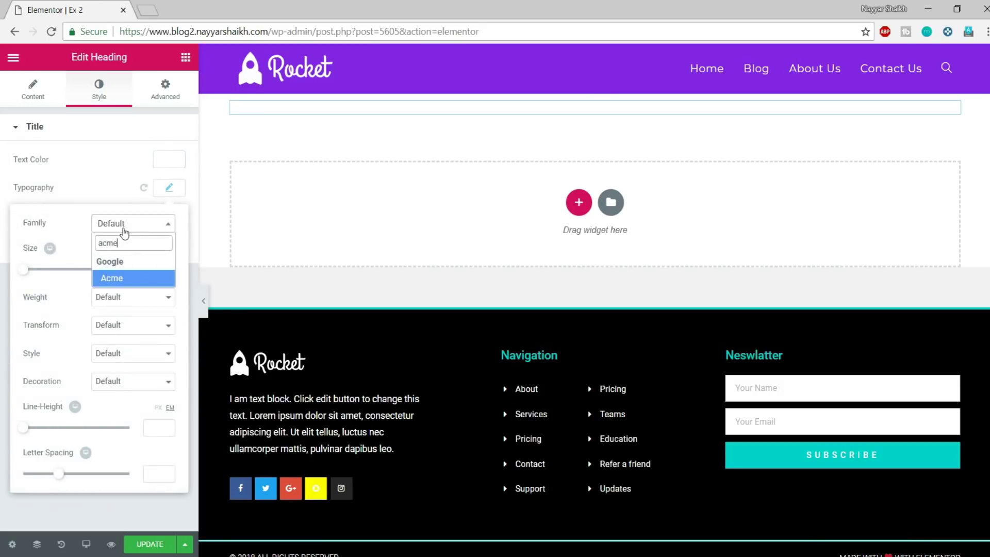
click(123, 279)
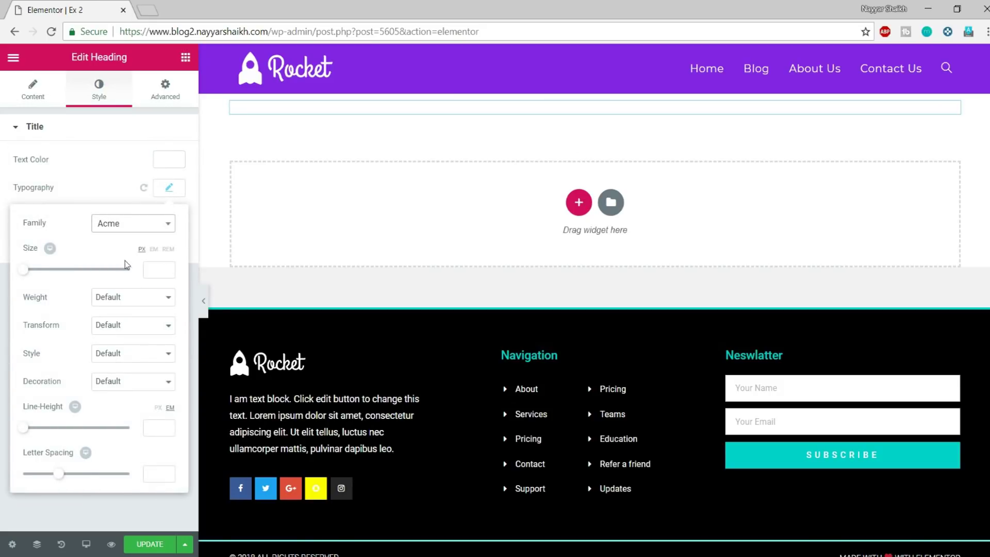
click(157, 270)
text(200)
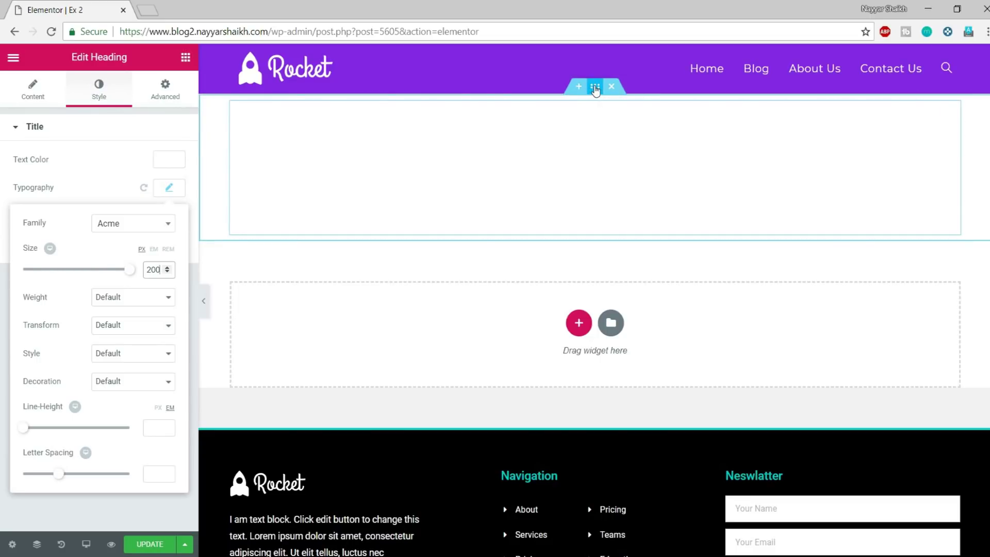
Step: Select the section and set its height to Fit To Screen
click(589, 92)
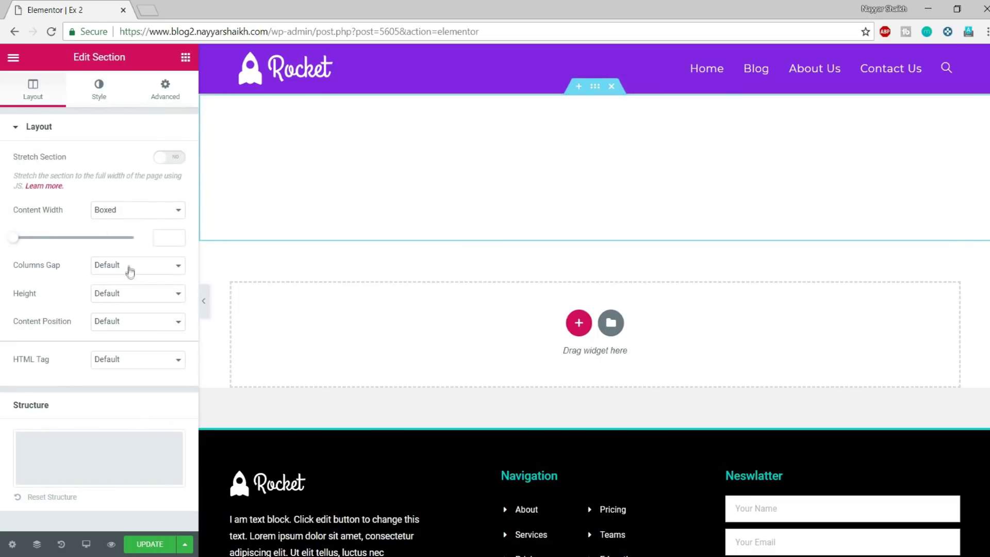
click(132, 299)
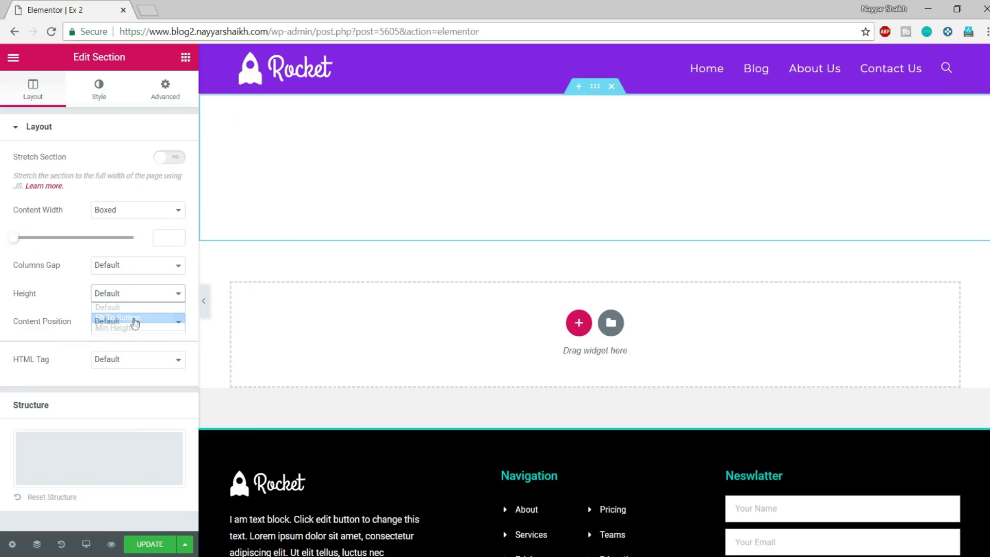
click(113, 316)
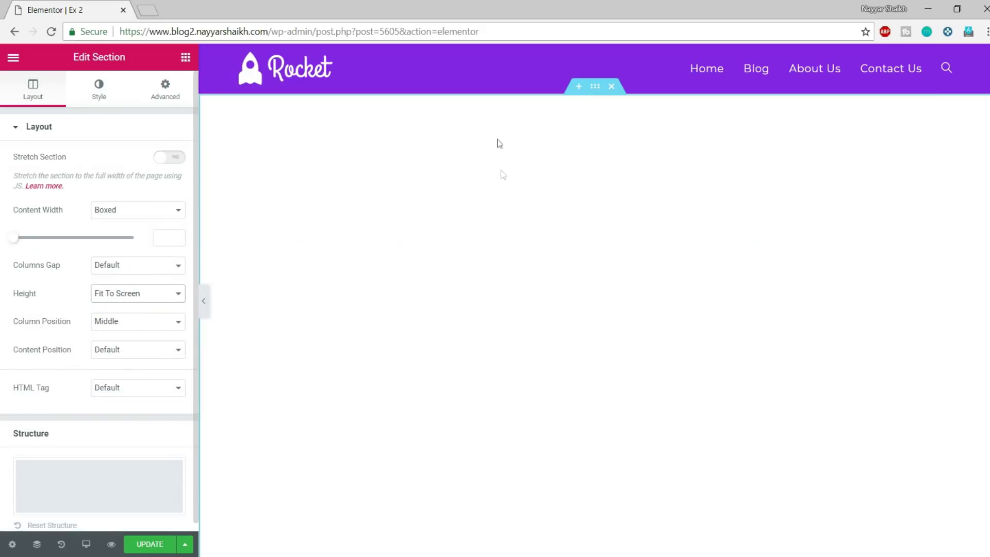
Step: Give the section a classic background image of the Joker portrait (Untitled-design-12.png)
click(99, 88)
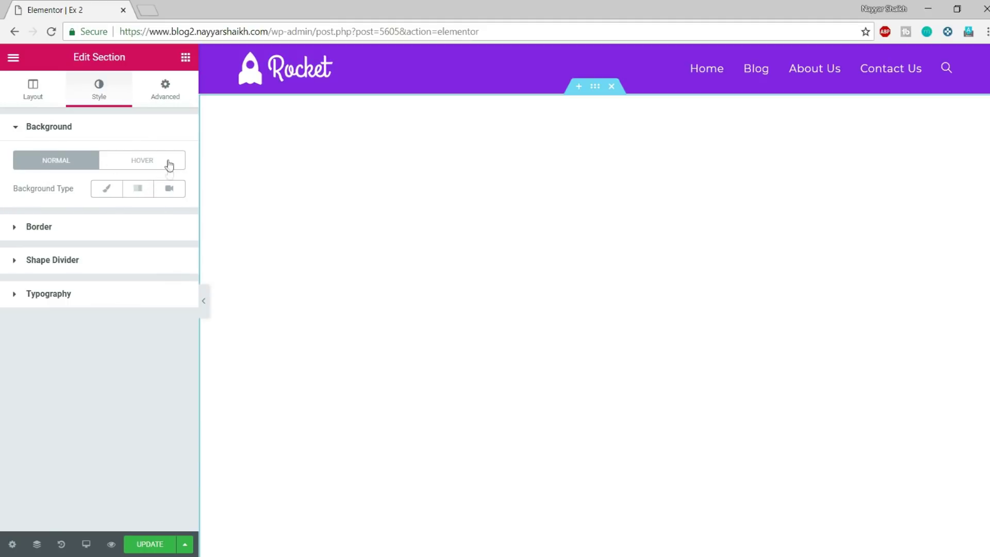
click(107, 190)
click(124, 288)
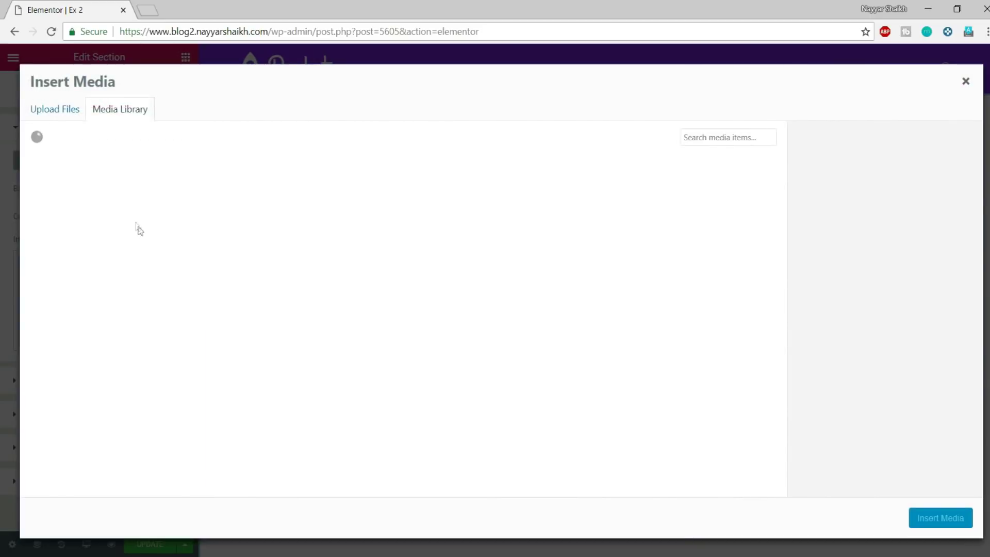
scroll(440, 338, down, 2)
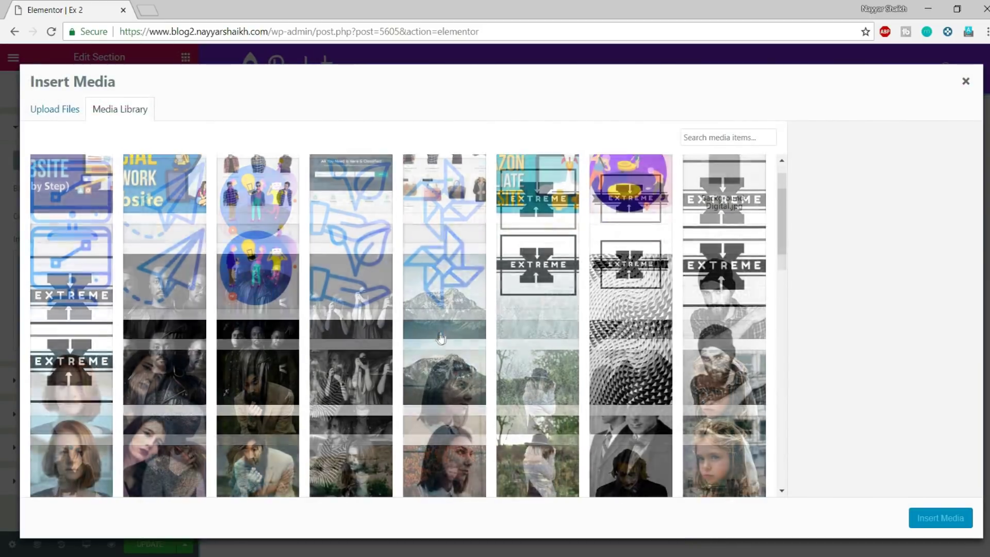
scroll(441, 330, up, 2)
scroll(440, 330, down, 7)
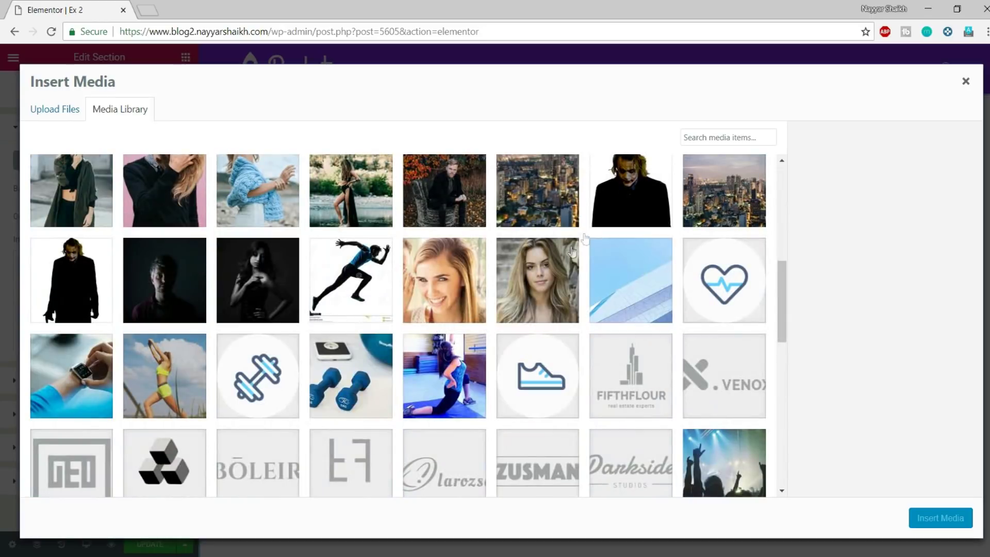
click(623, 194)
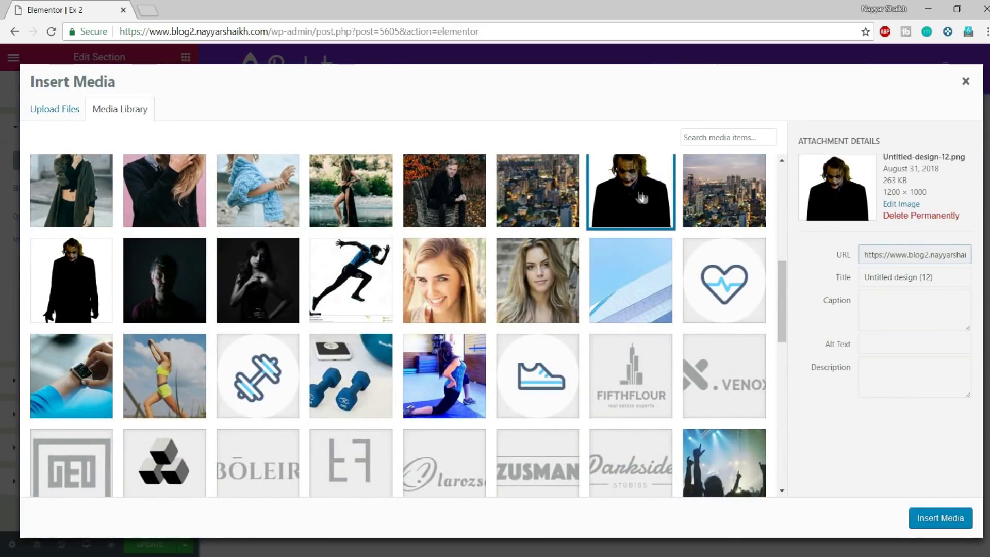
click(938, 516)
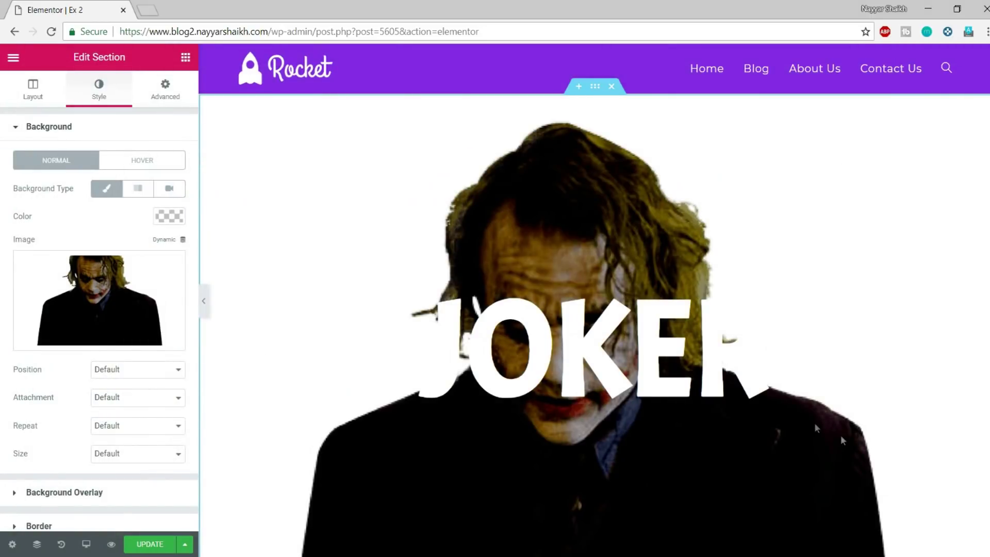
Step: Set the background position to Center Center and attachment to Fixed
scroll(626, 234, down, 5)
scroll(654, 308, up, 3)
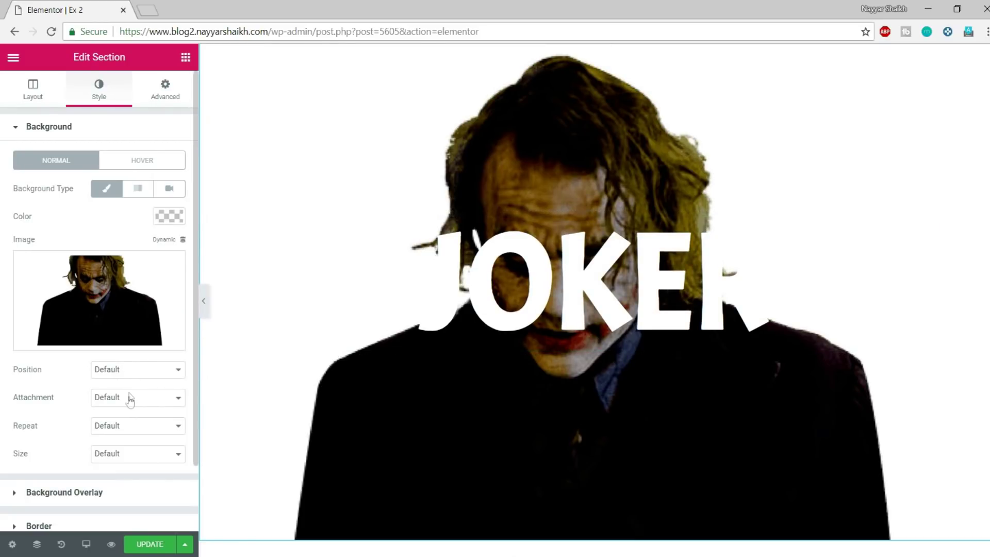
click(120, 373)
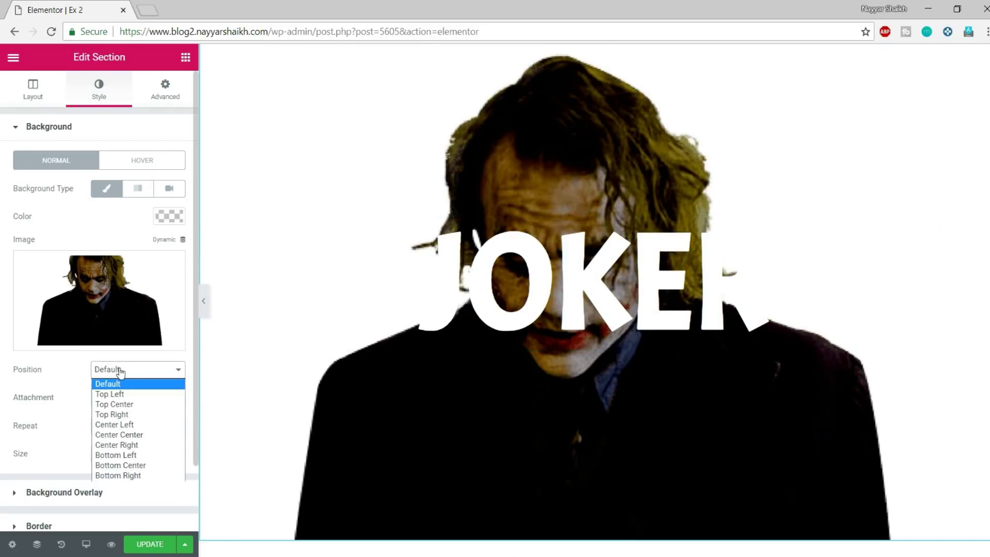
click(141, 436)
click(130, 399)
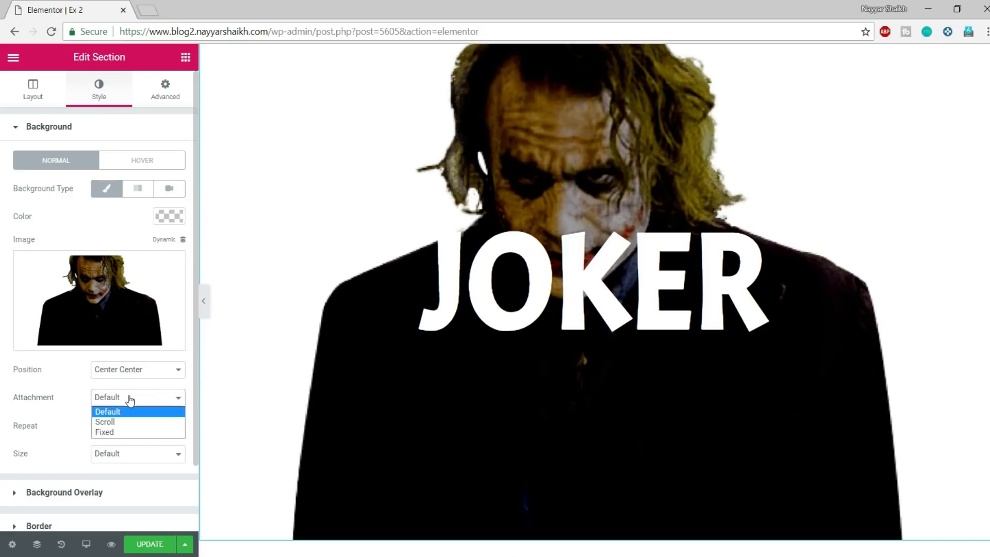
click(126, 433)
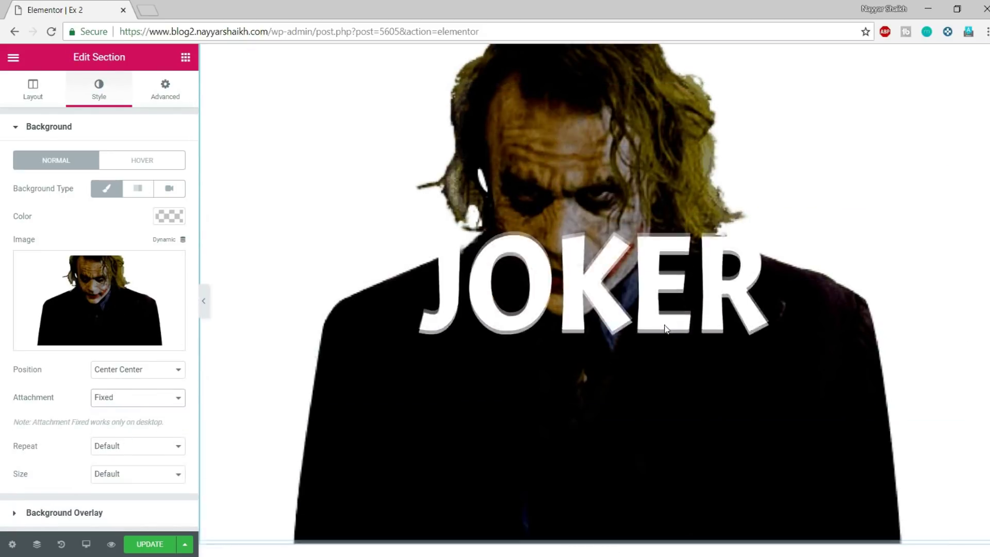
Step: Set the background repeat to No-repeat and size to Cover
scroll(664, 327, down, 3)
scroll(665, 325, up, 5)
scroll(665, 325, down, 4)
scroll(665, 325, up, 4)
scroll(665, 325, down, 5)
scroll(665, 325, up, 4)
scroll(665, 324, down, 1)
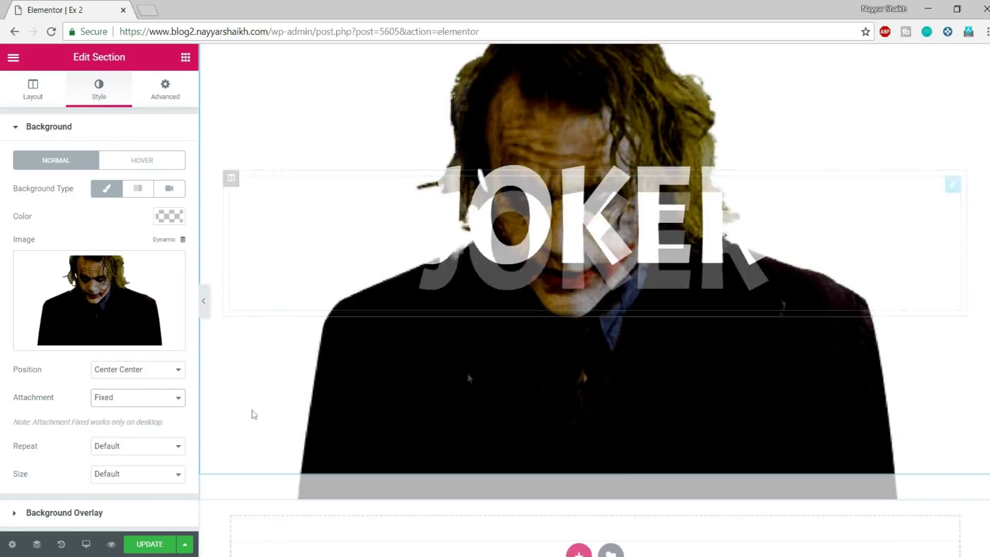
click(130, 446)
click(126, 470)
click(125, 474)
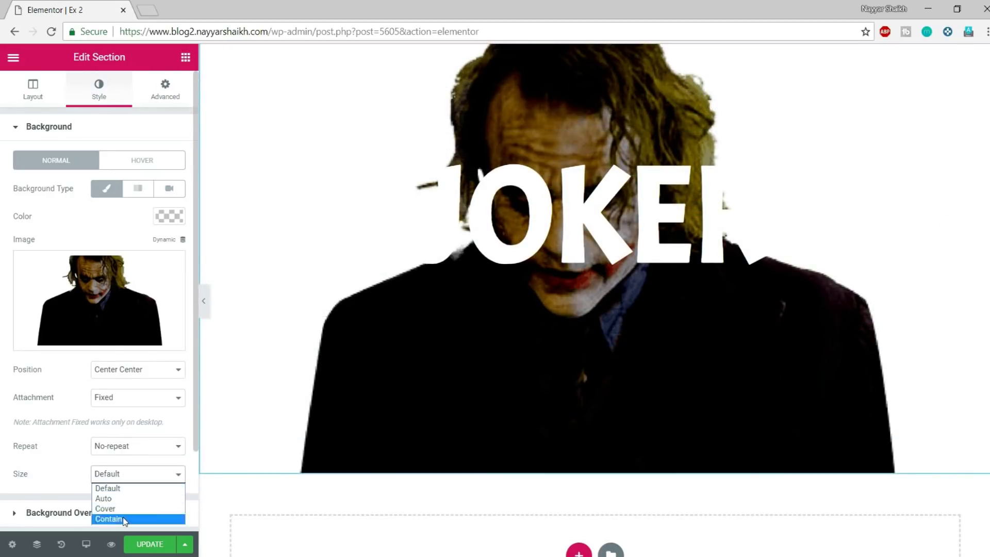
click(127, 508)
scroll(608, 343, up, 3)
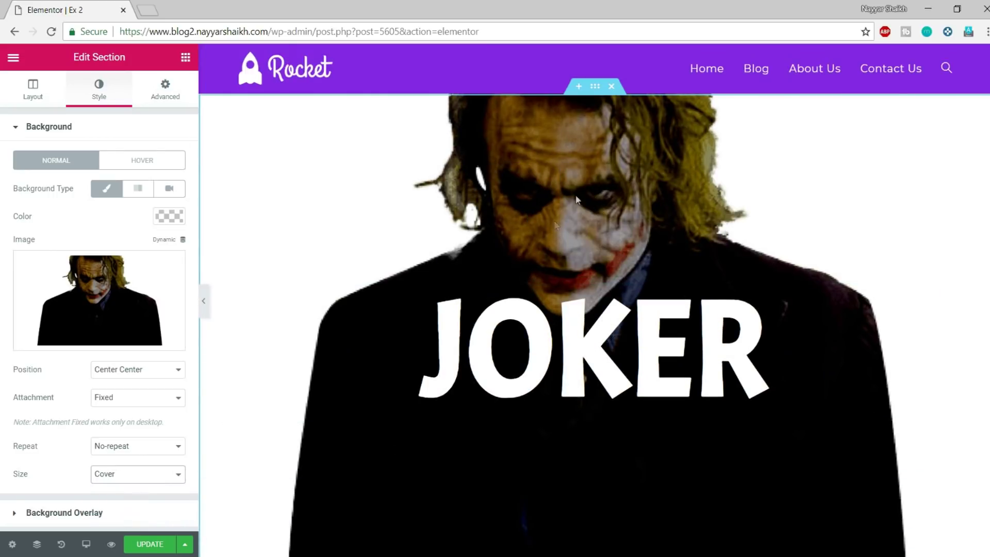
click(77, 133)
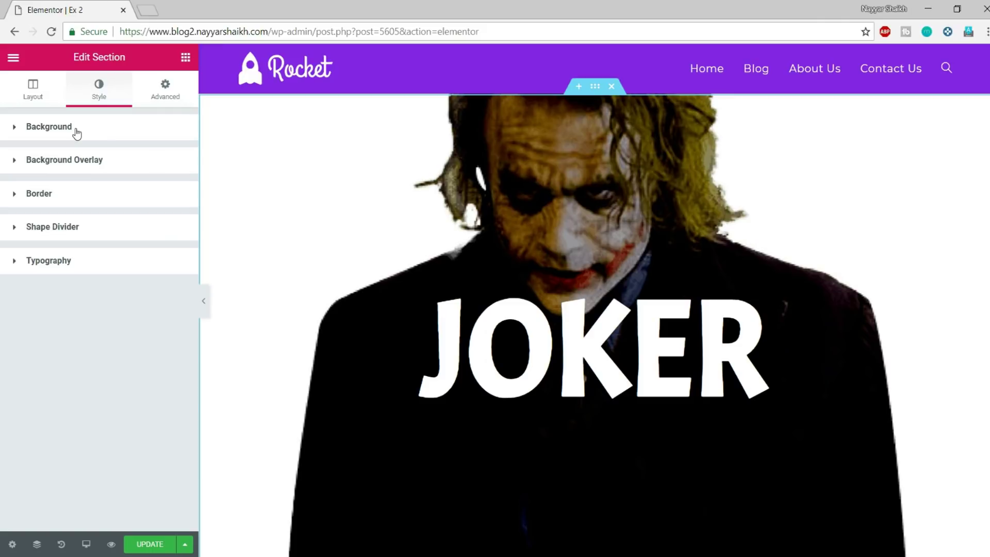
Step: Add the night city skyline photo as a classic image background overlay on the section
click(110, 164)
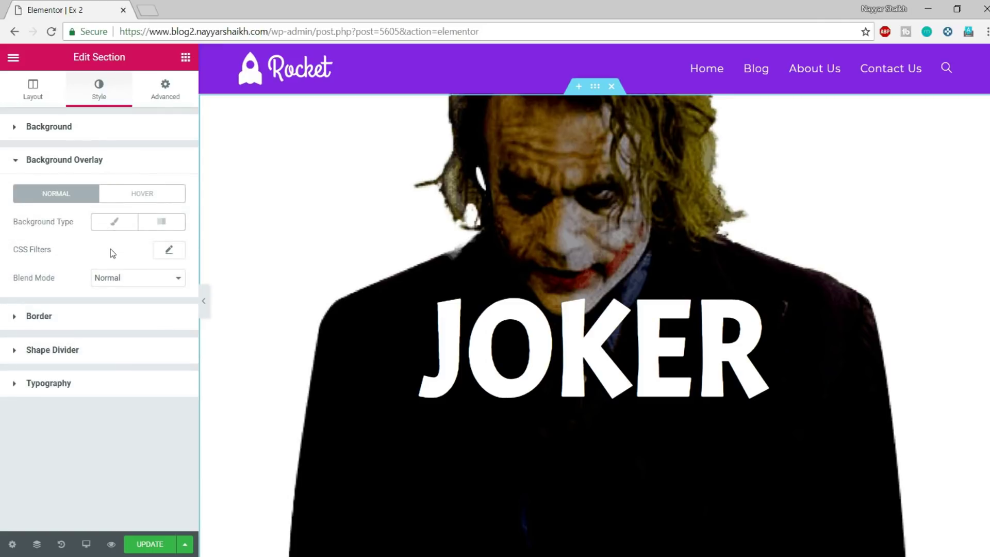
click(120, 221)
click(103, 326)
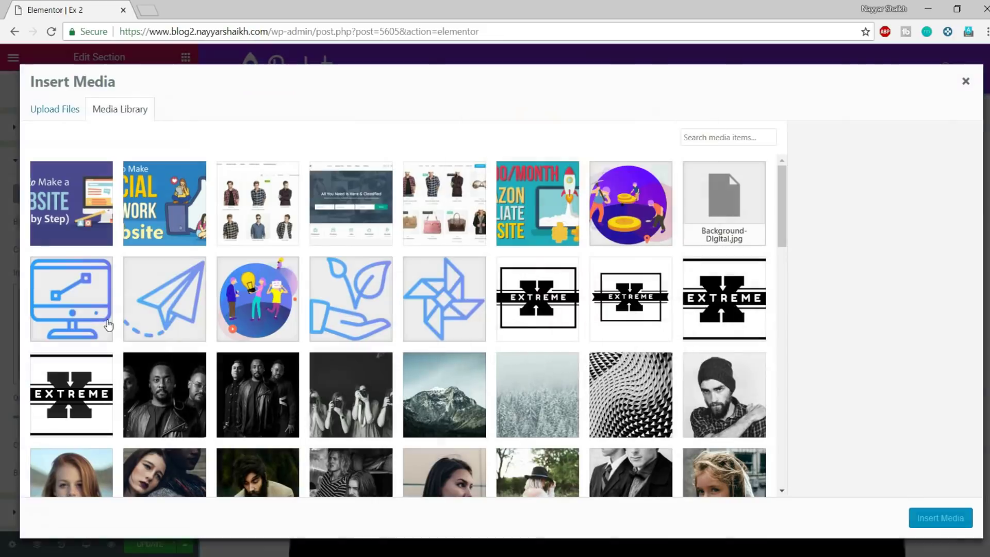
scroll(487, 305, down, 5)
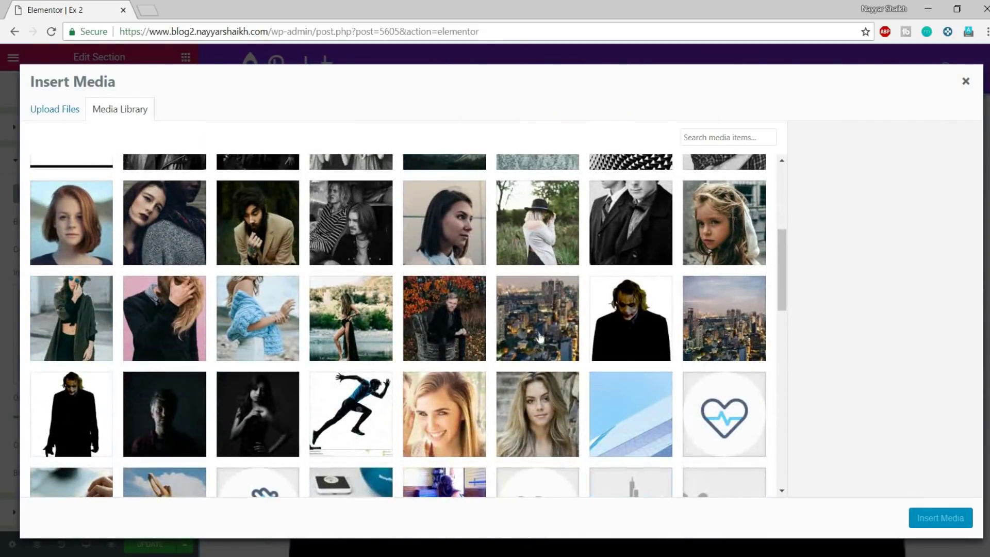
click(531, 337)
click(913, 517)
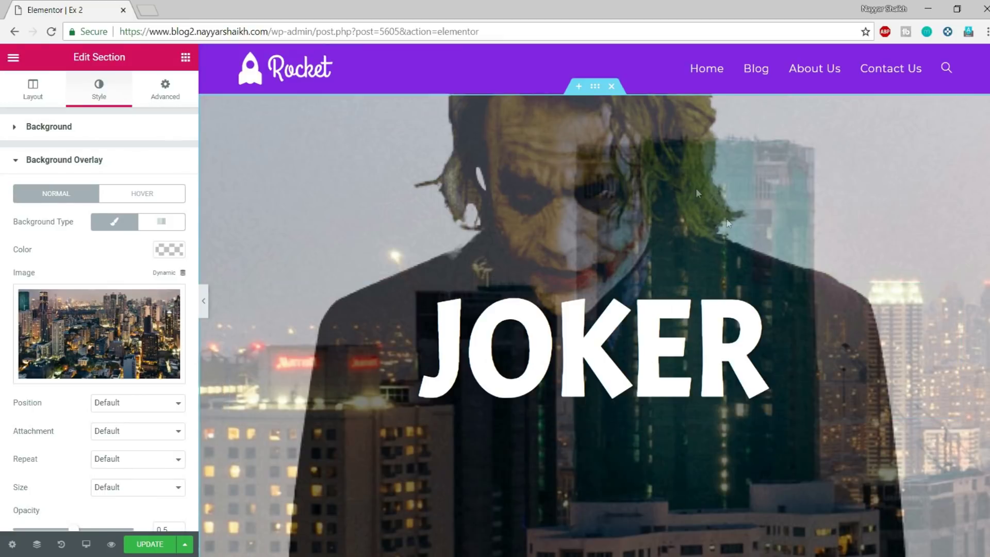
scroll(722, 309, down, 3)
scroll(751, 302, up, 3)
scroll(138, 389, down, 3)
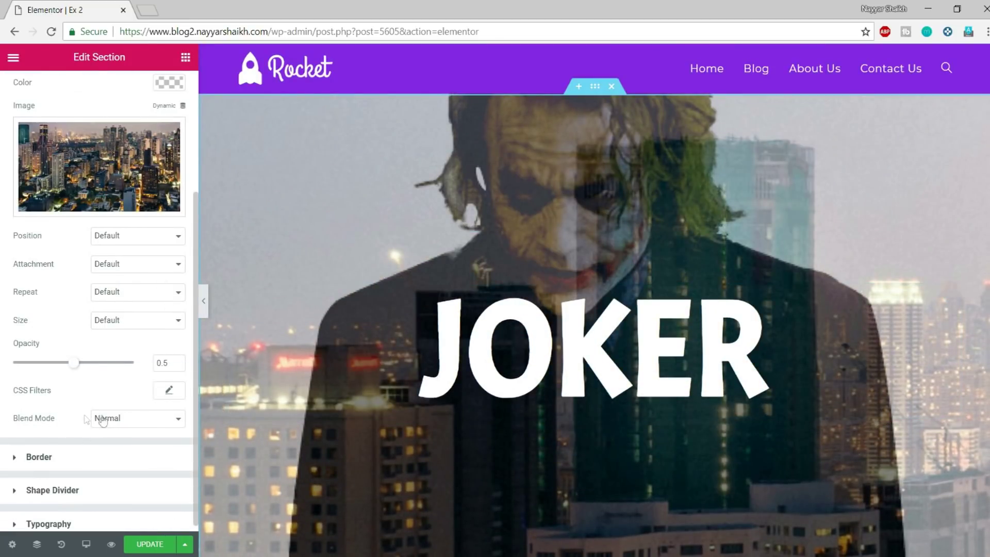
Step: Change the overlay Blend Mode from Normal to Screen
click(126, 418)
click(124, 455)
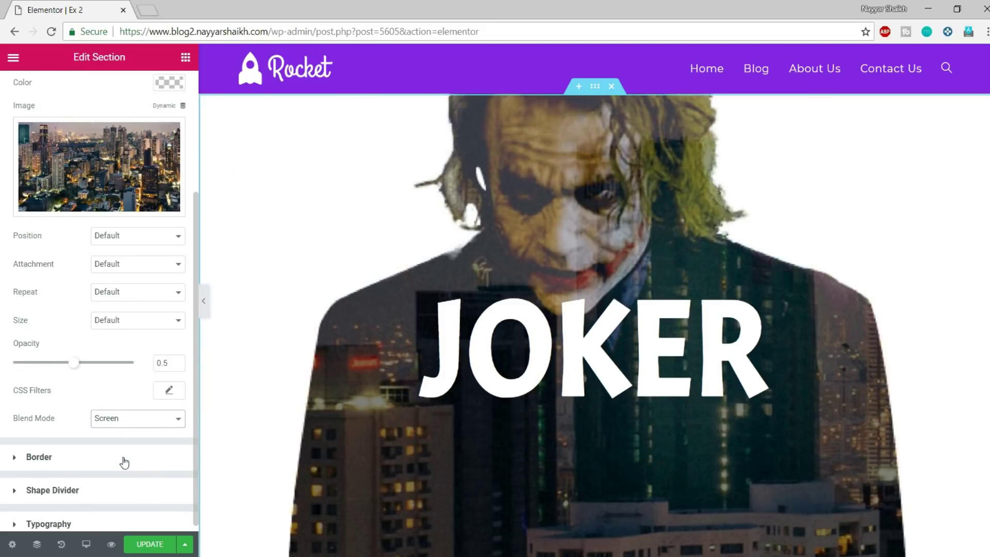
scroll(642, 309, down, 5)
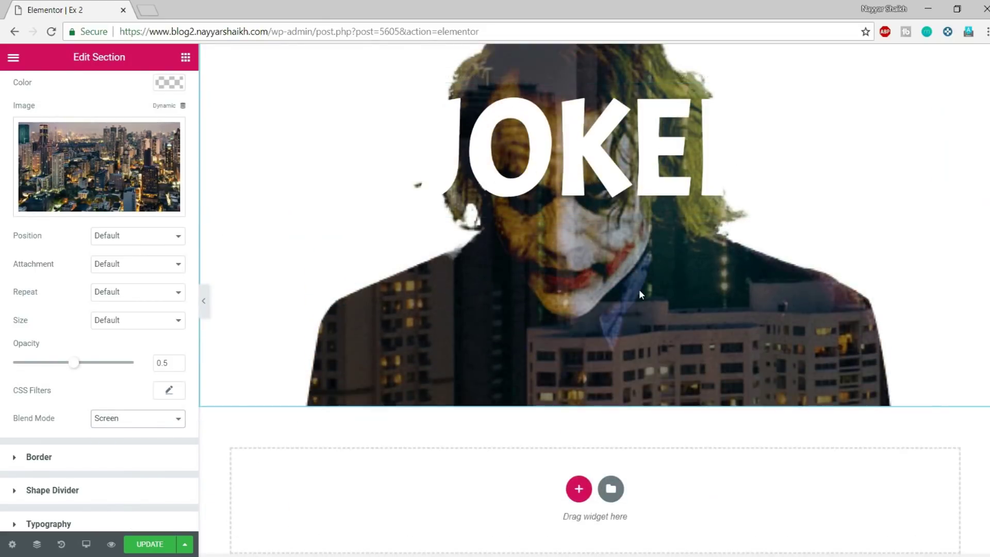
scroll(641, 298, up, 5)
scroll(641, 298, down, 5)
scroll(639, 297, up, 5)
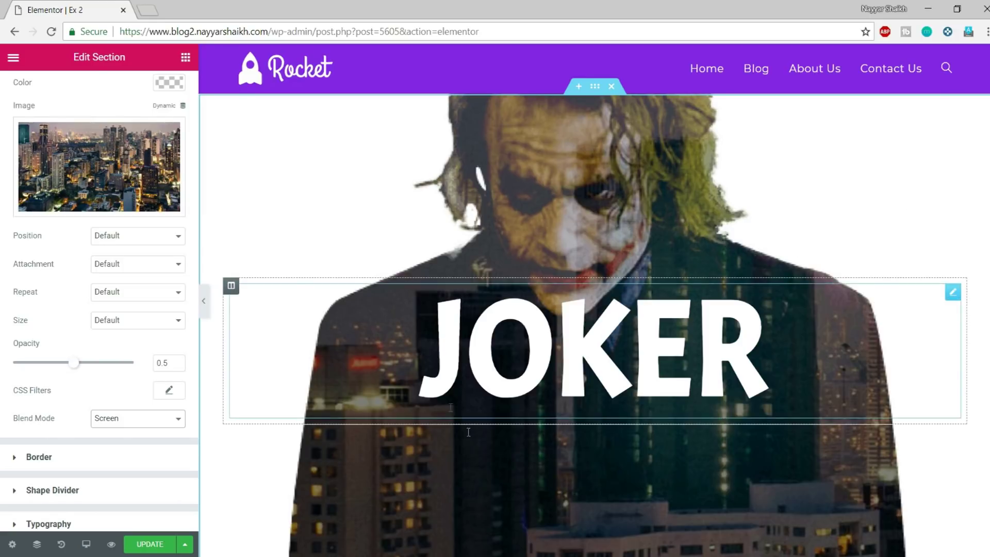
scroll(515, 410, down, 2)
scroll(558, 447, up, 2)
Step: Set the overlay image size to Cover and position to Center Center
click(132, 322)
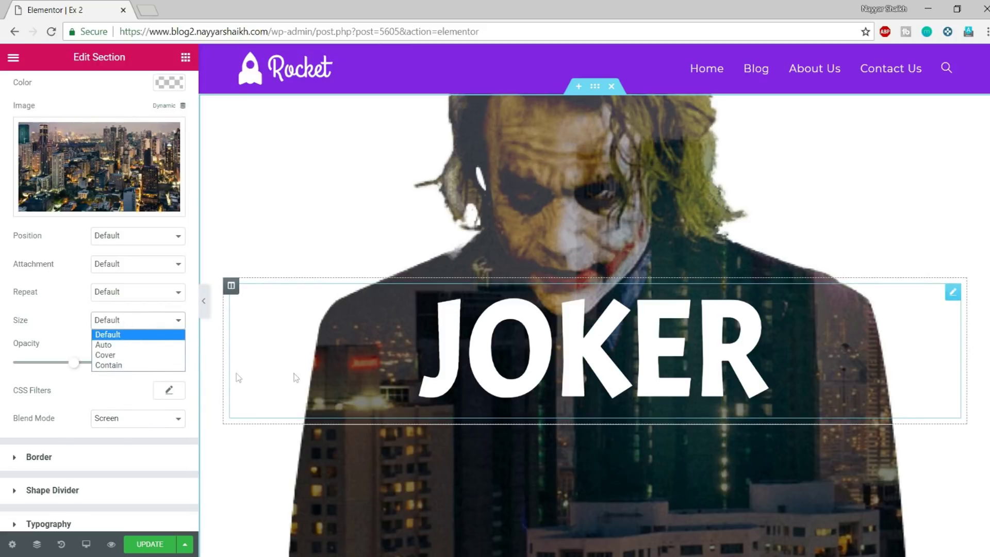
click(105, 355)
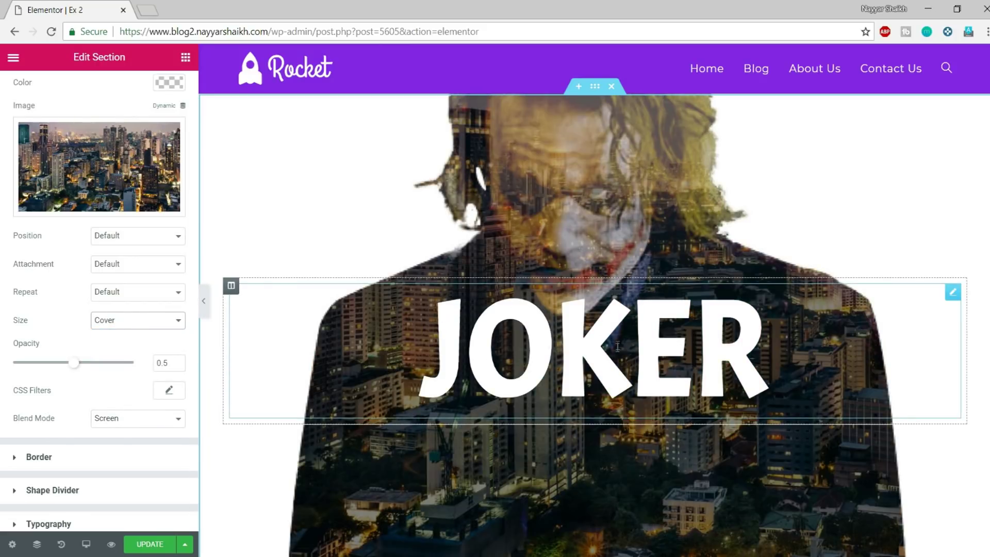
scroll(648, 353, down, 3)
scroll(648, 353, up, 3)
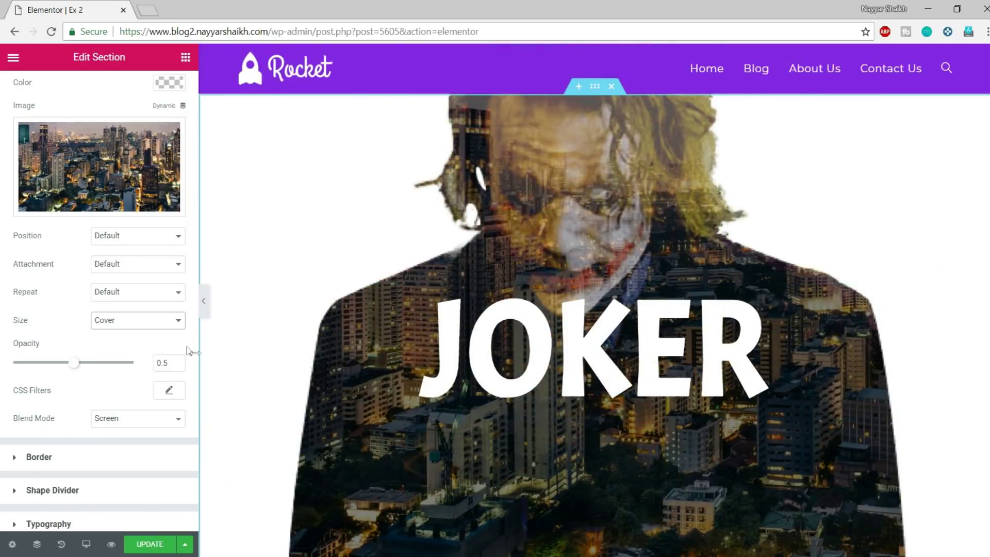
click(153, 239)
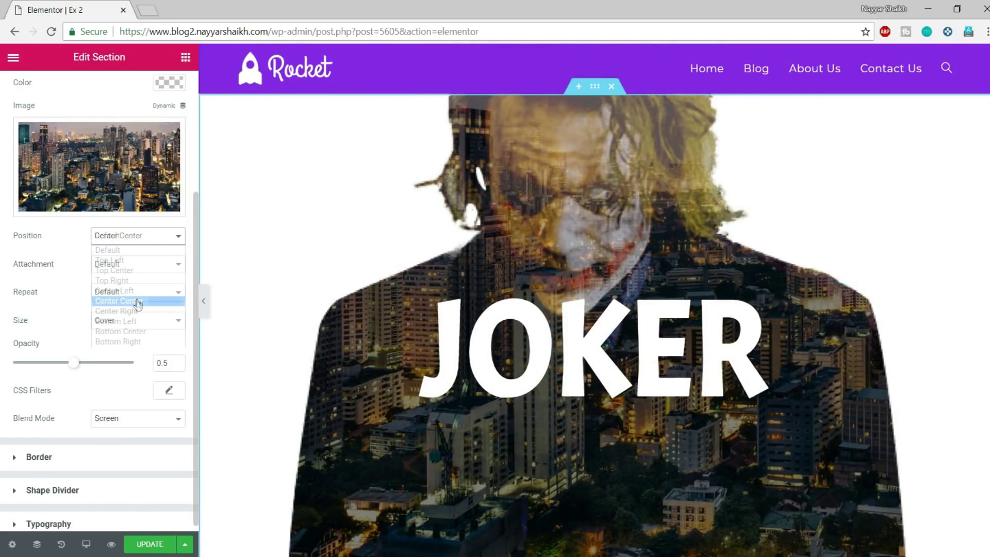
click(138, 302)
scroll(641, 403, down, 3)
scroll(641, 404, up, 3)
scroll(642, 403, down, 3)
scroll(642, 403, up, 3)
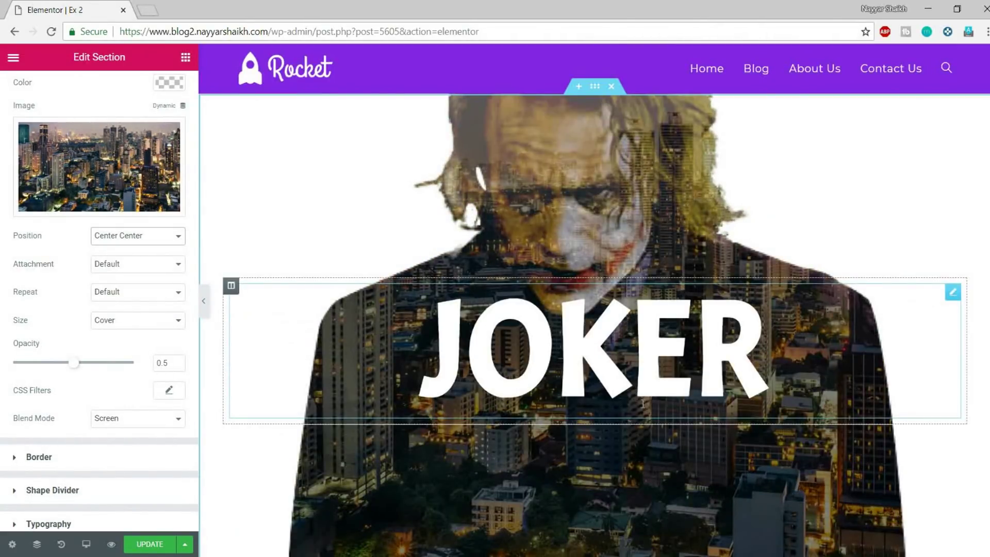
scroll(643, 404, down, 3)
scroll(643, 405, up, 3)
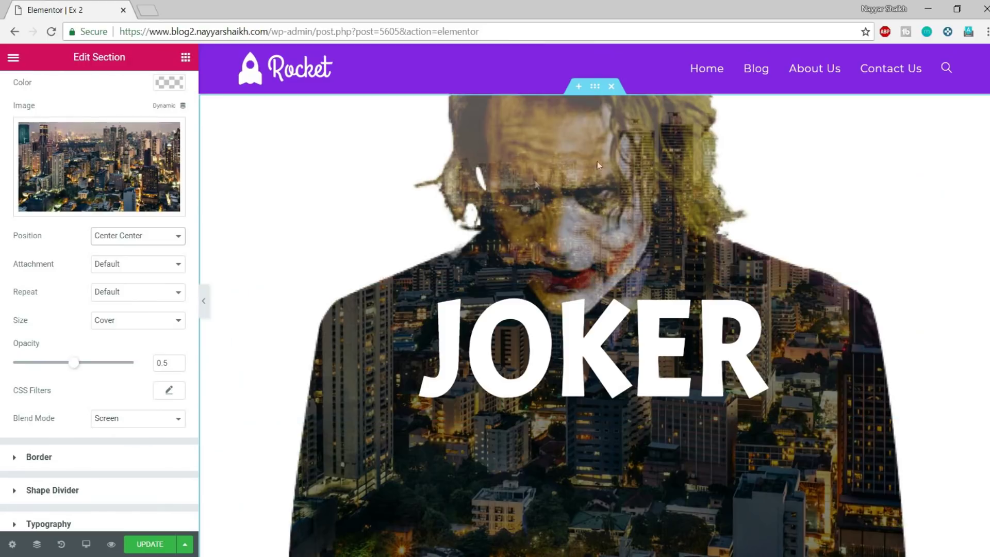
scroll(181, 223, up, 3)
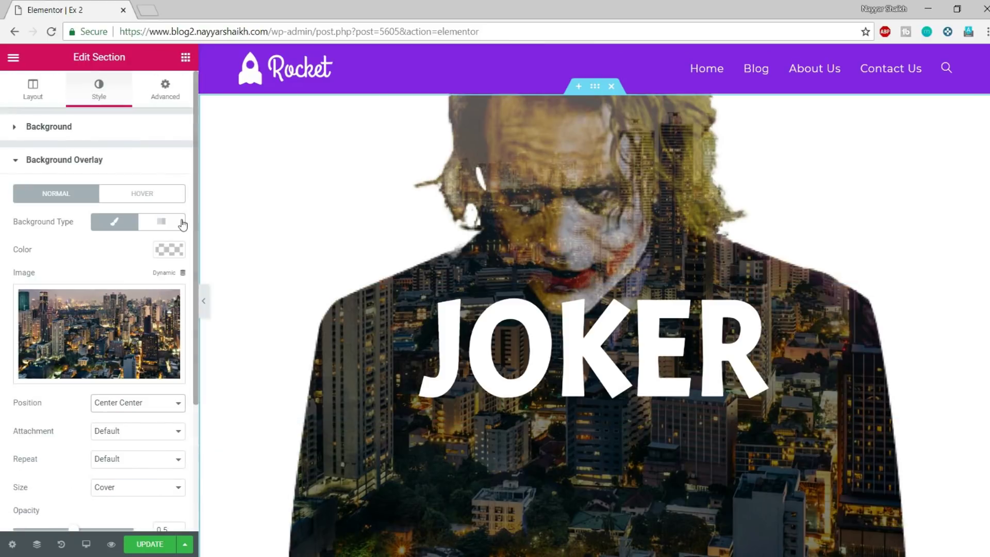
Step: Expand the section's Background settings and save the page with UPDATE
click(93, 136)
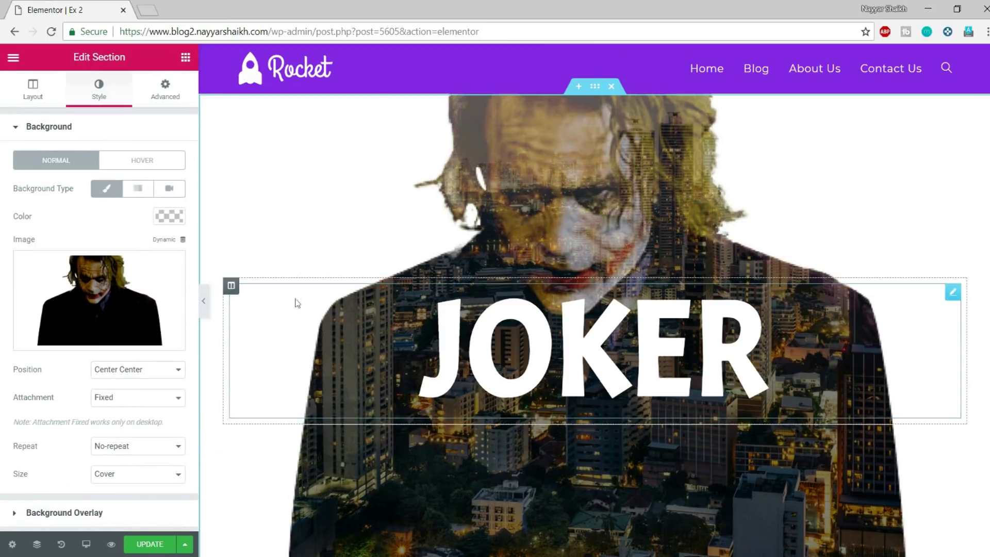
mouse_move(99, 311)
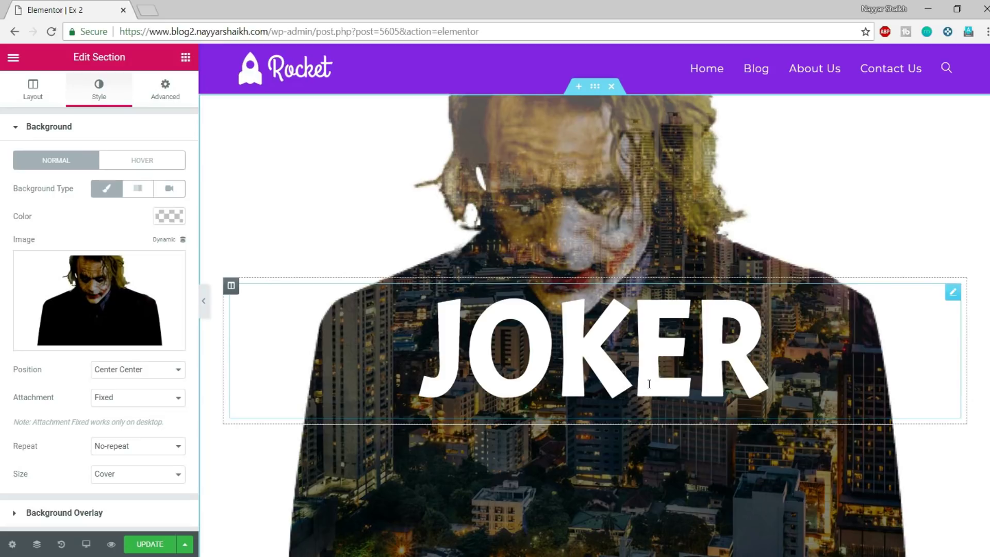
scroll(643, 394, down, 3)
scroll(681, 403, up, 3)
click(149, 546)
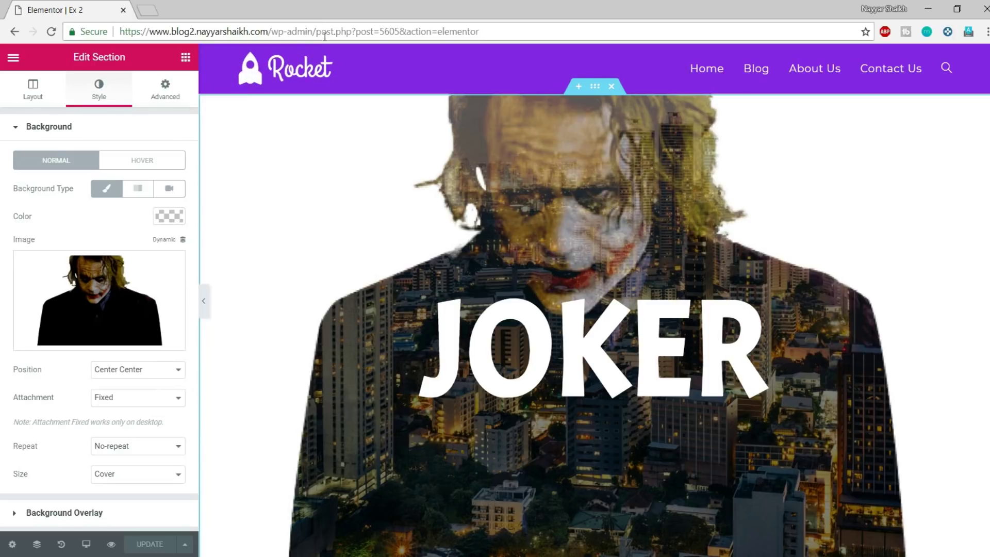
Step: Return to the WordPress dashboard and start a new page titled Ex 3
drag(309, 27, 526, 31)
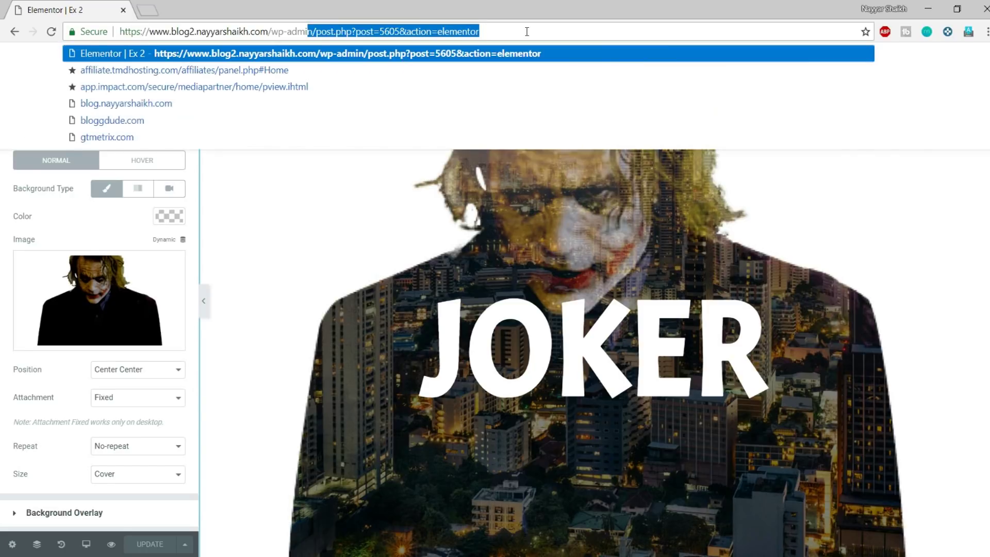
key(BackSpace)
key(Return)
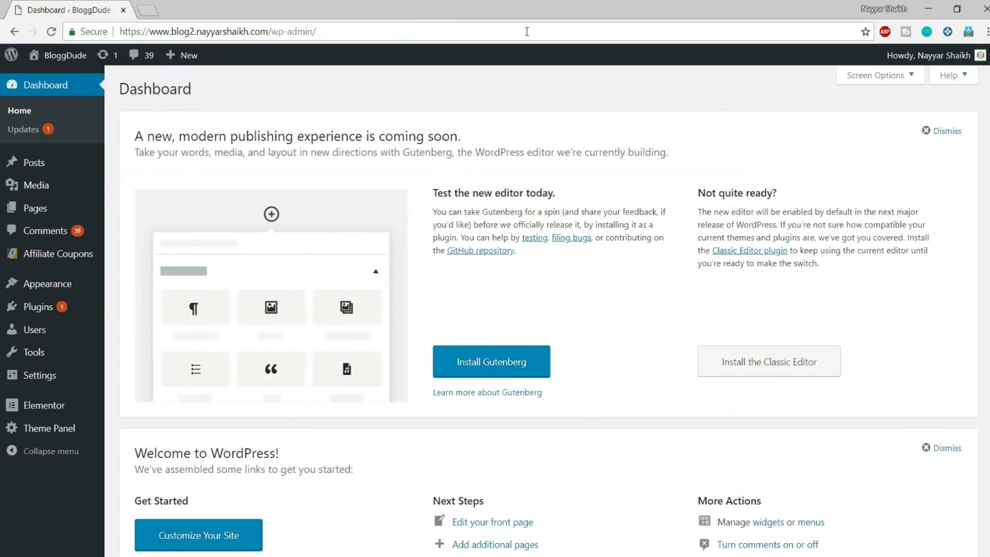
mouse_move(62, 208)
click(122, 230)
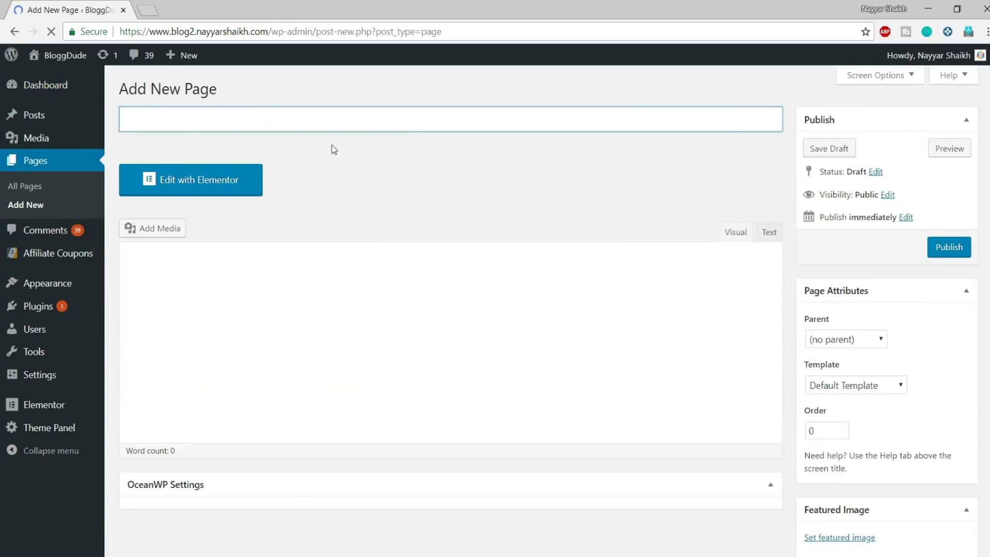
text(Ex 3)
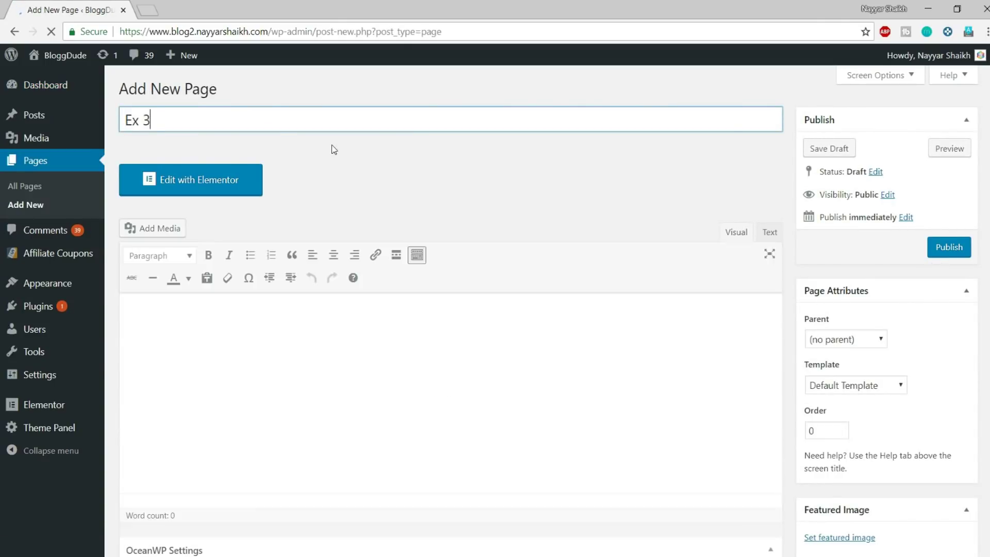
Step: Set the layout to 100% Full Width, disable the title, and open it in Elementor
scroll(332, 148, down, 5)
click(586, 334)
click(570, 445)
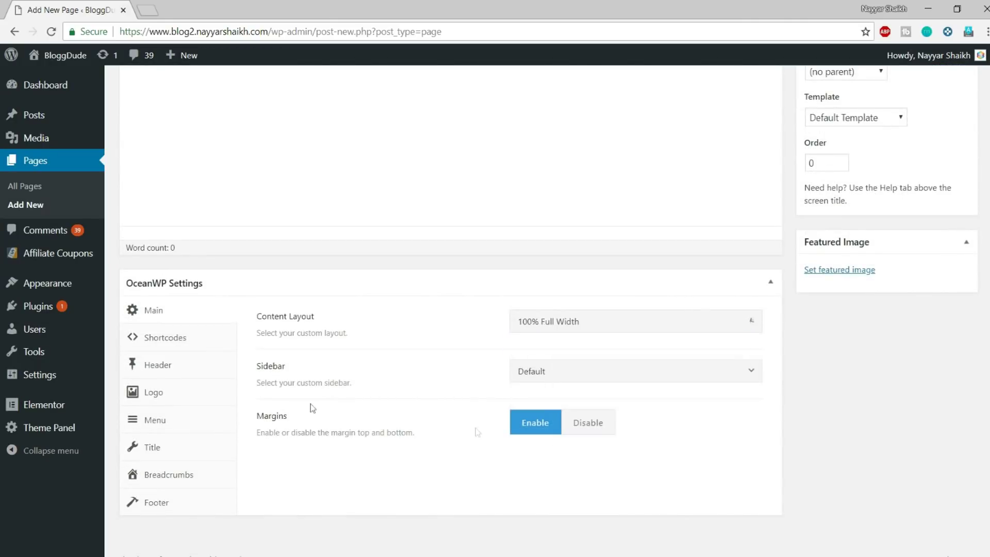
click(162, 446)
click(641, 322)
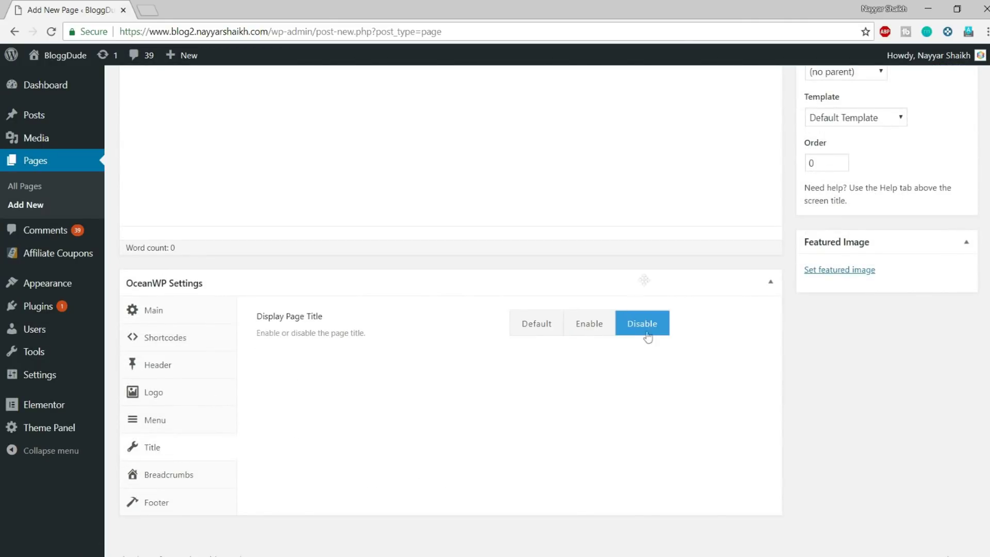
scroll(647, 309, up, 5)
click(207, 180)
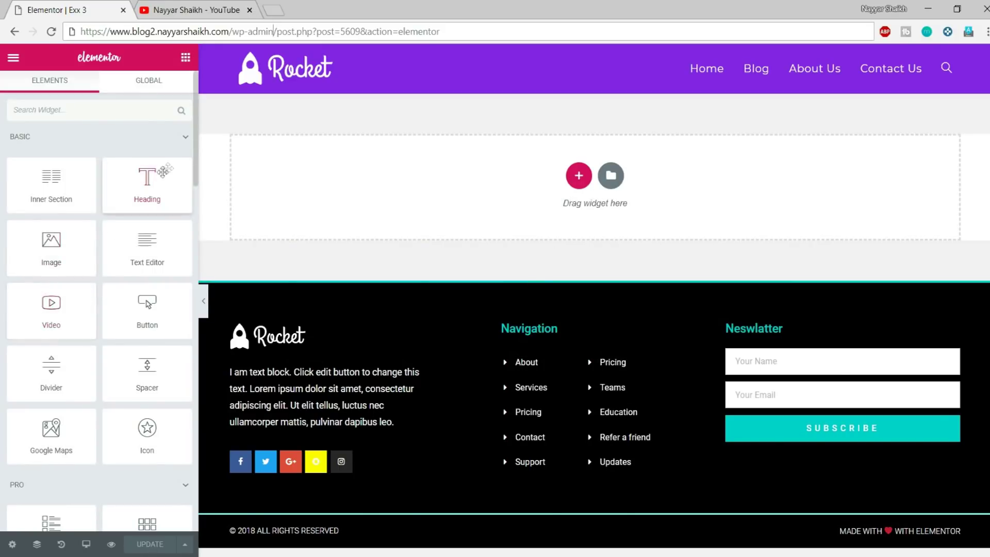
Step: Add then delete a placeholder heading, and set the empty section's height to Fit To Screen
drag(163, 172, 526, 176)
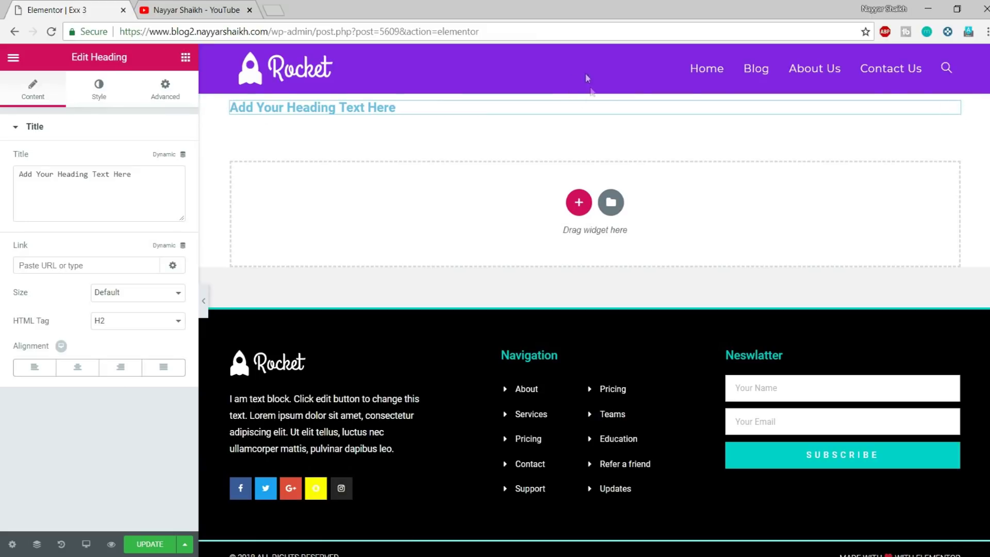
right_click(338, 109)
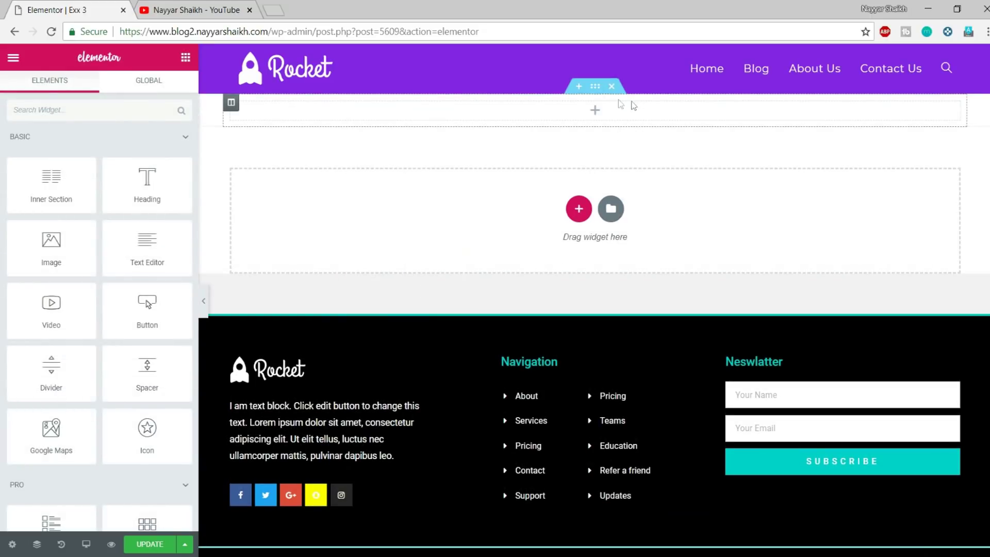
click(596, 87)
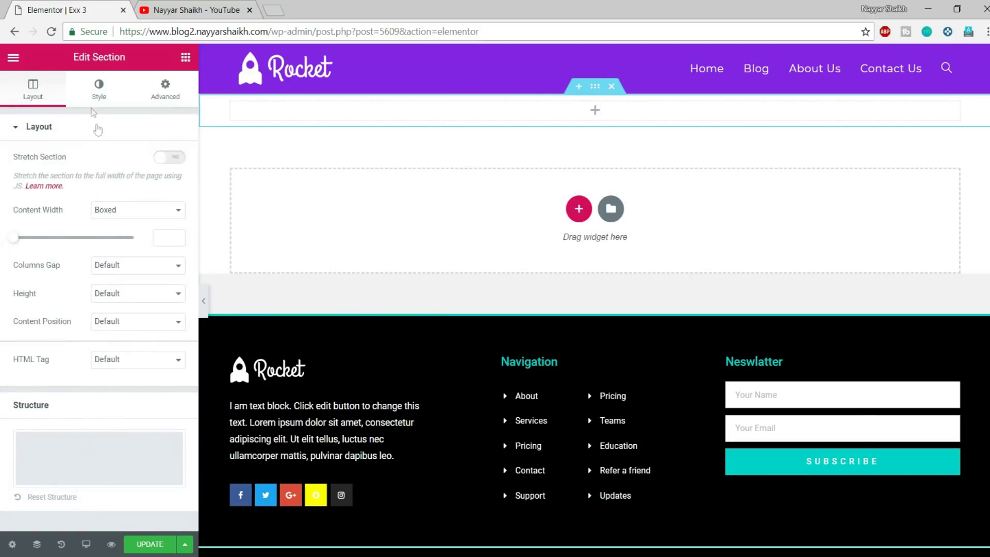
click(136, 292)
click(139, 325)
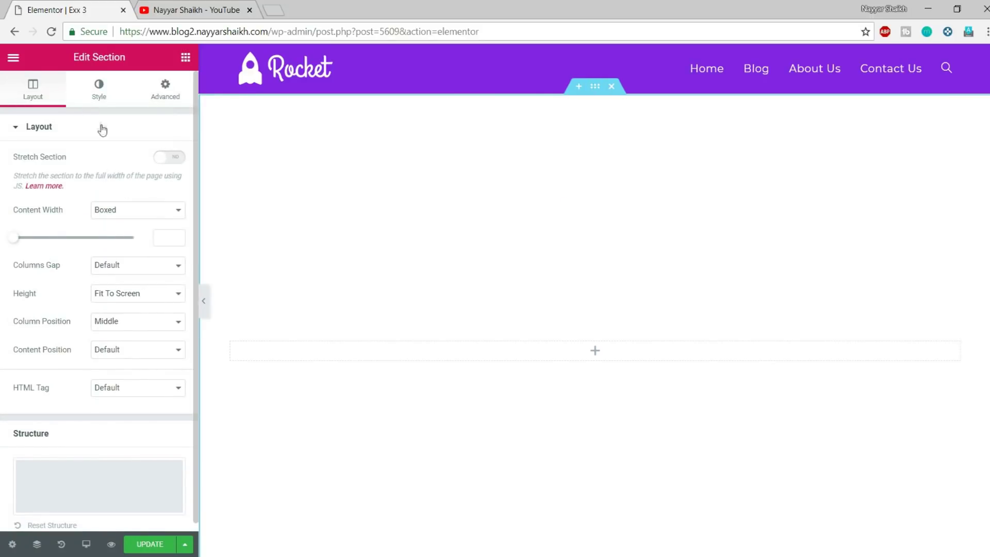
click(99, 88)
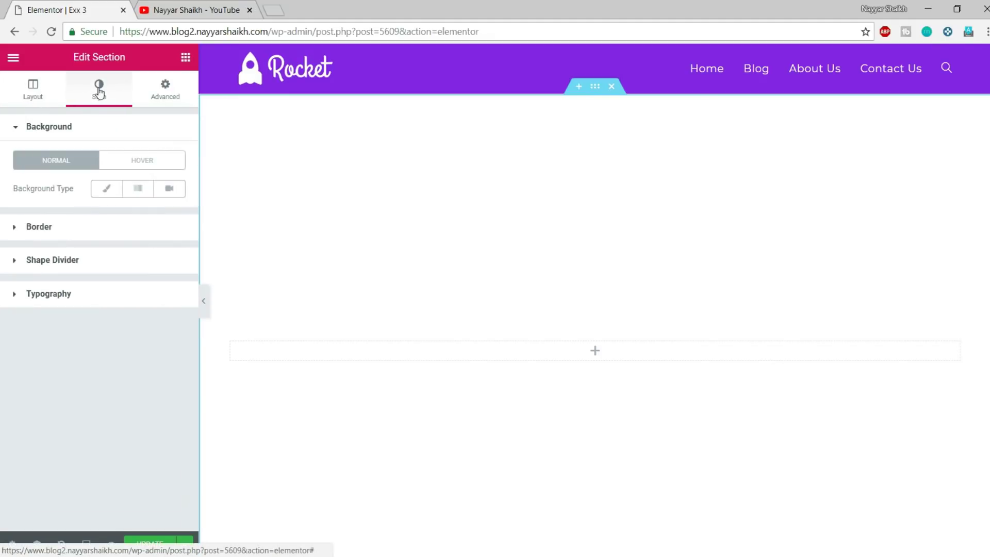
Step: Make the section background a video and search YouTube for ice skating videos
click(175, 194)
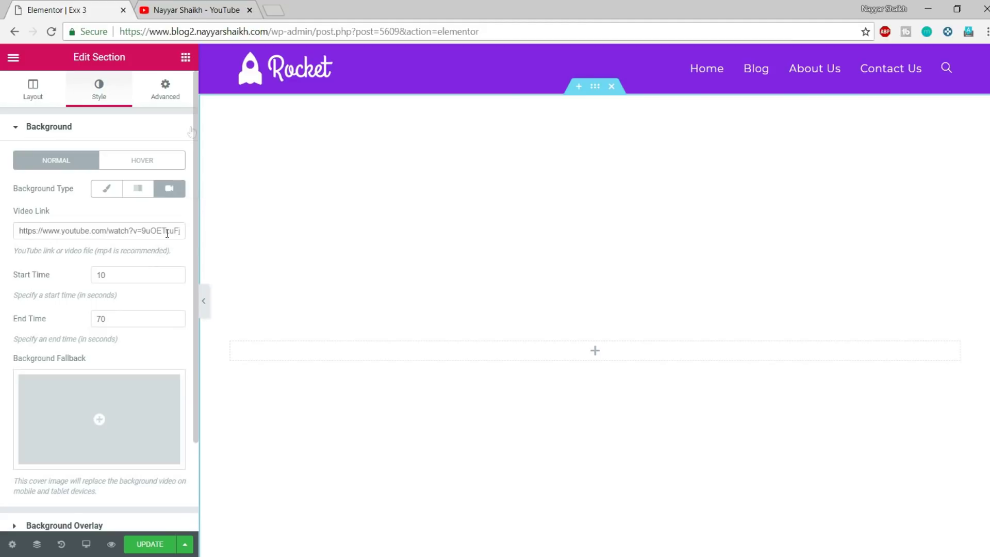
click(196, 10)
click(305, 64)
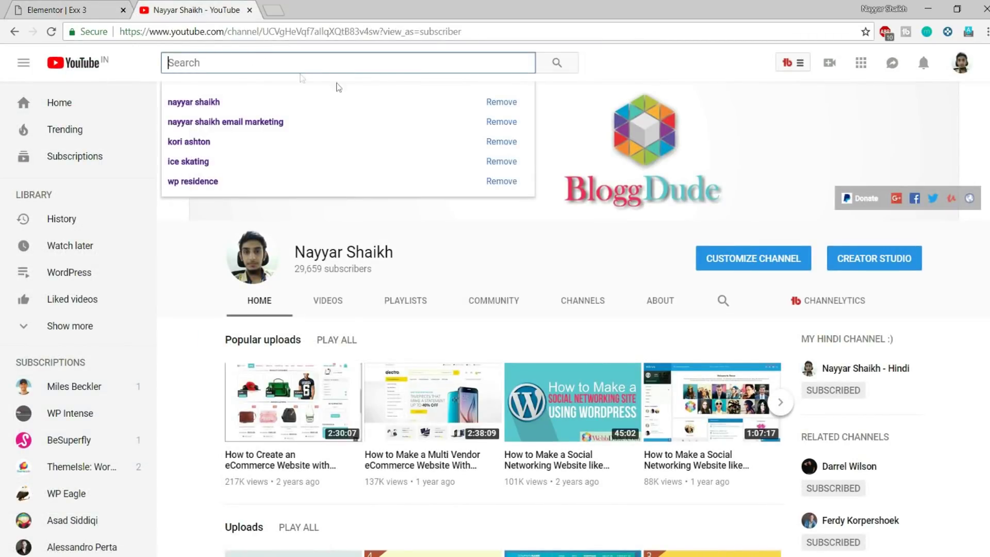
click(239, 162)
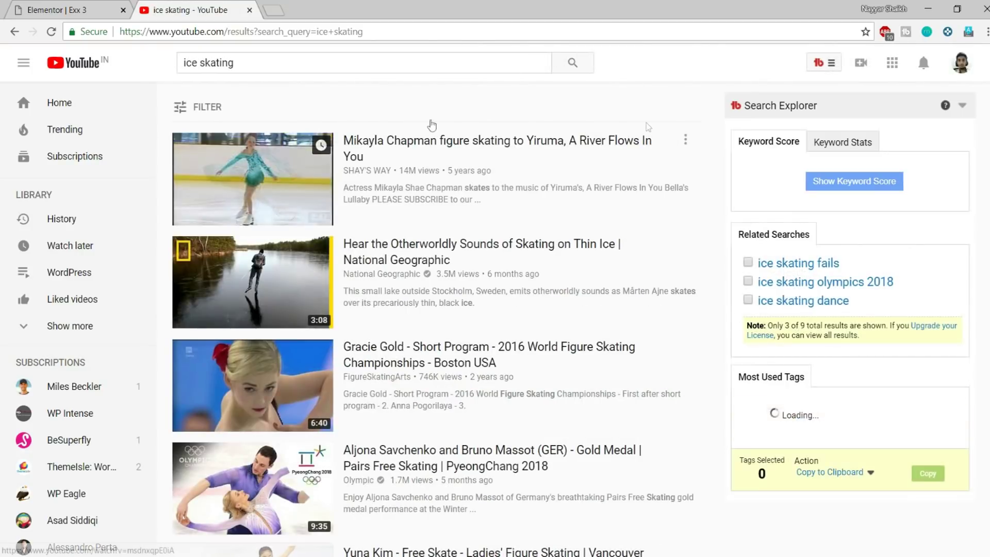
Step: Copy the Gracie Gold skating video's link and go back to Elementor's video link field
scroll(272, 305, down, 2)
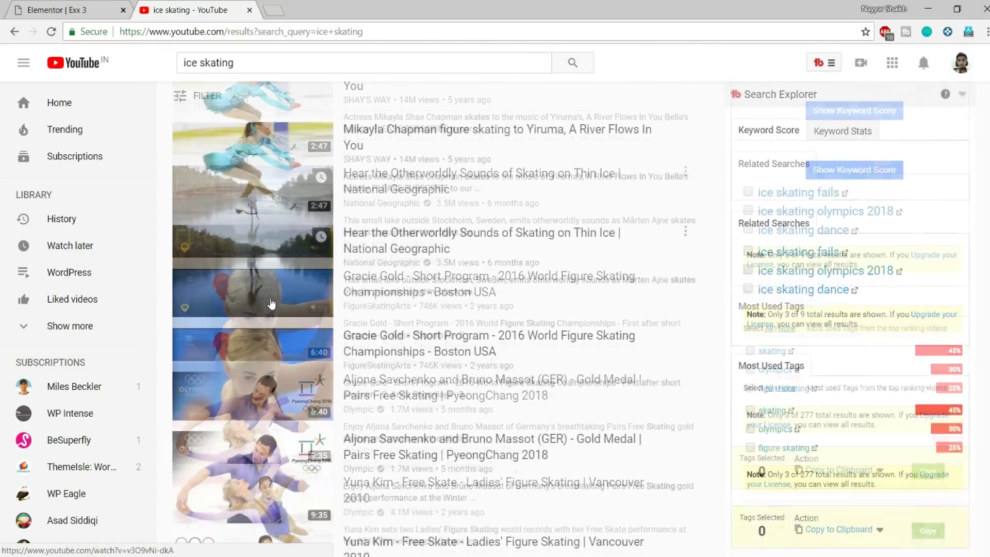
scroll(272, 305, down, 1)
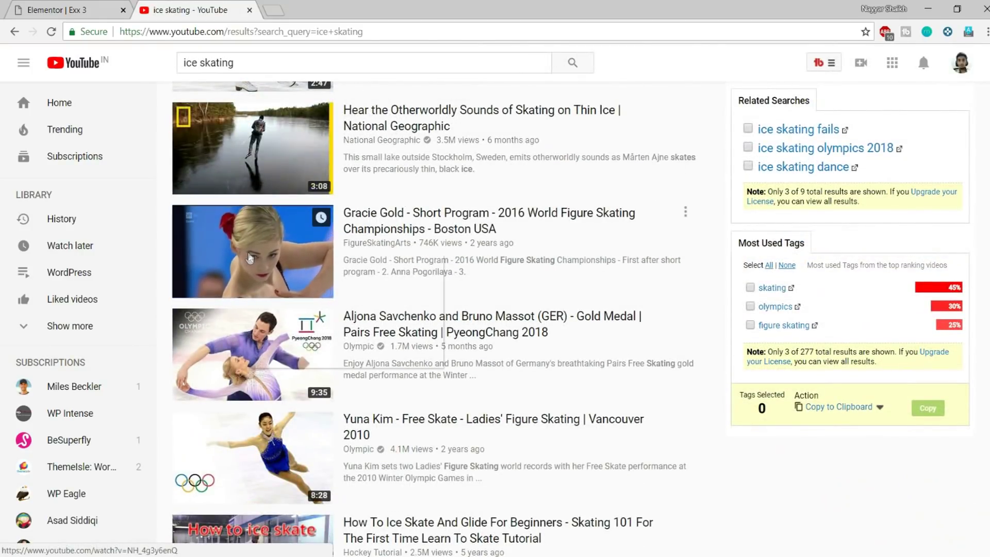
right_click(256, 203)
click(287, 333)
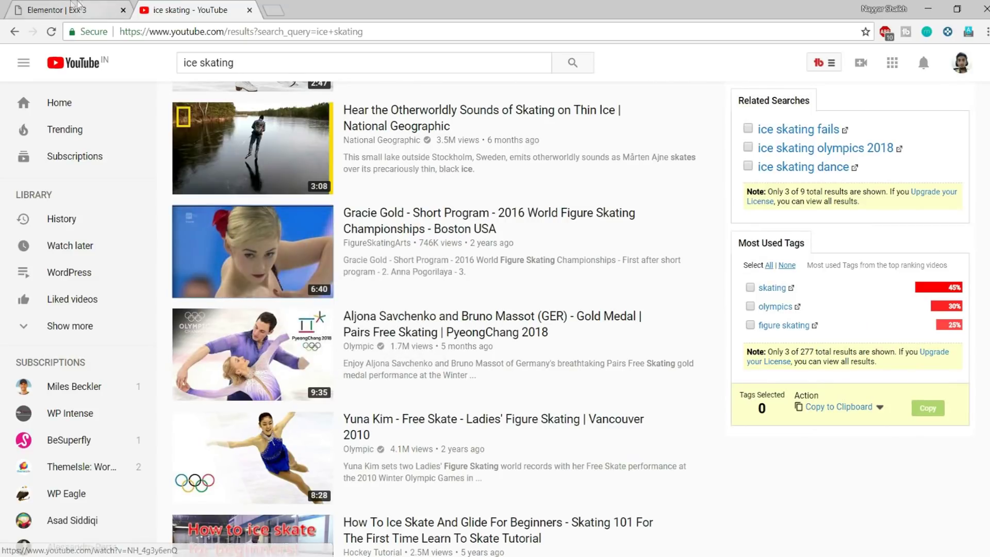
click(78, 8)
click(121, 236)
Step: Replace the Video Link with the copied Gracie Gold YouTube URL and collapse the Background settings
key(ctrl+a)
key(ctrl+v)
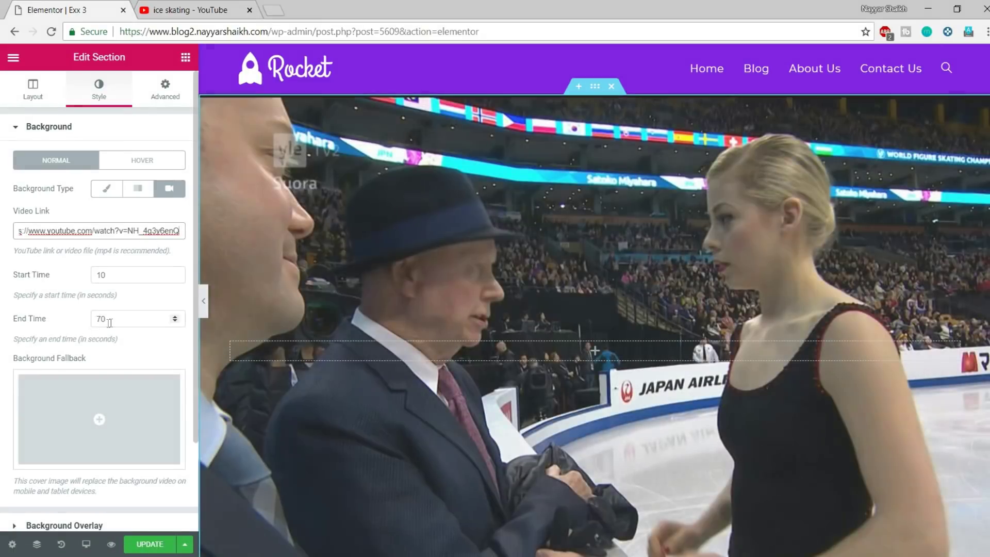
scroll(701, 310, down, 5)
scroll(697, 305, up, 5)
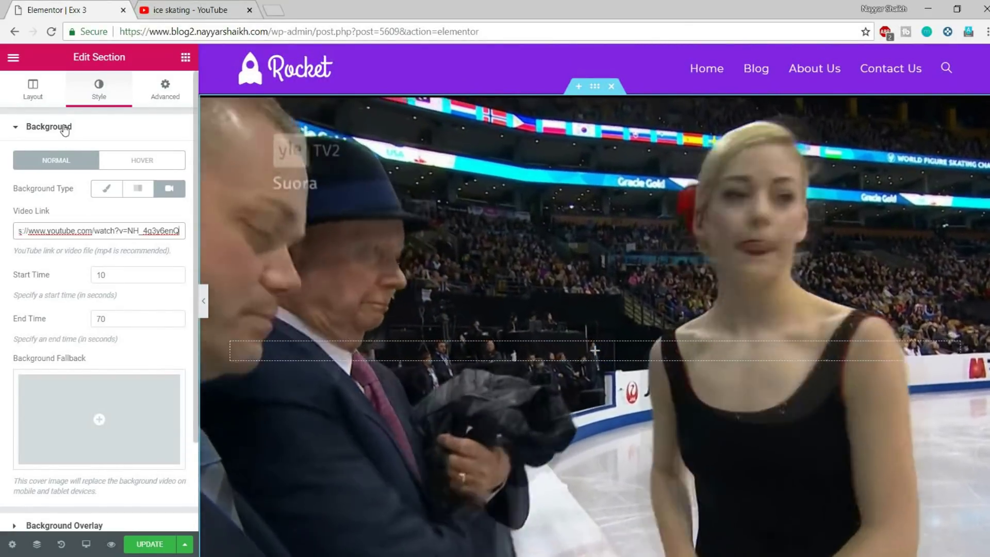
click(64, 130)
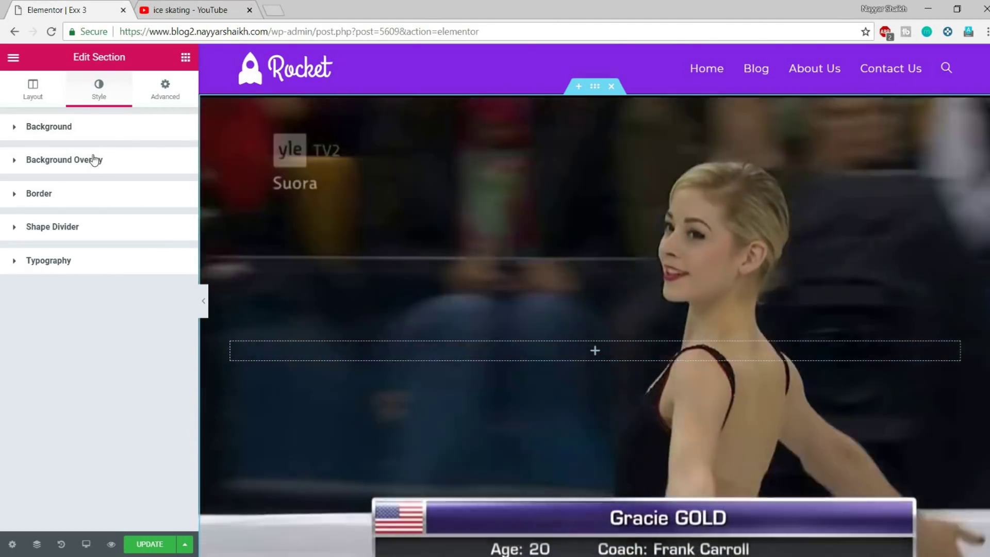
Step: Add a Classic background overlay using the X-2.jpg EXTREME X logo at opacity 1
click(95, 160)
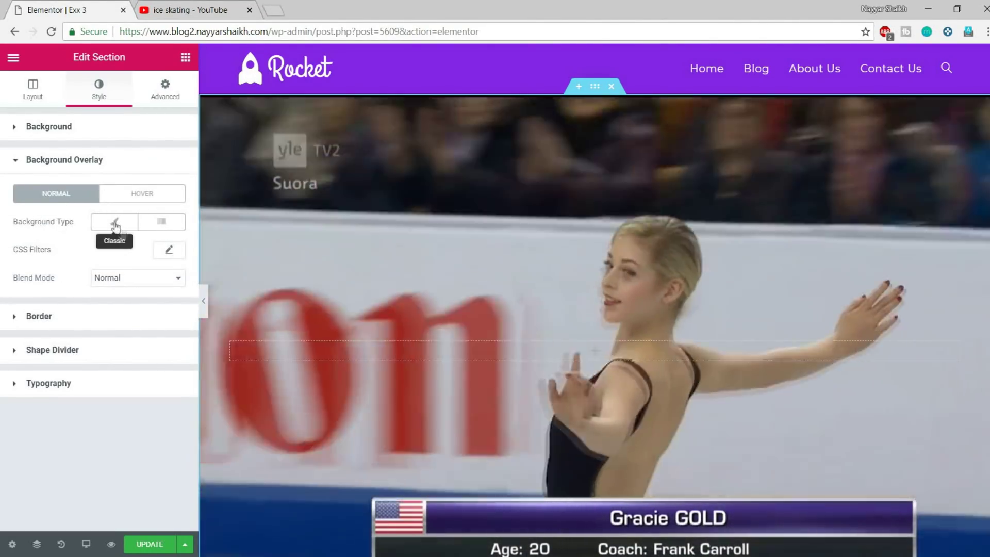
click(113, 222)
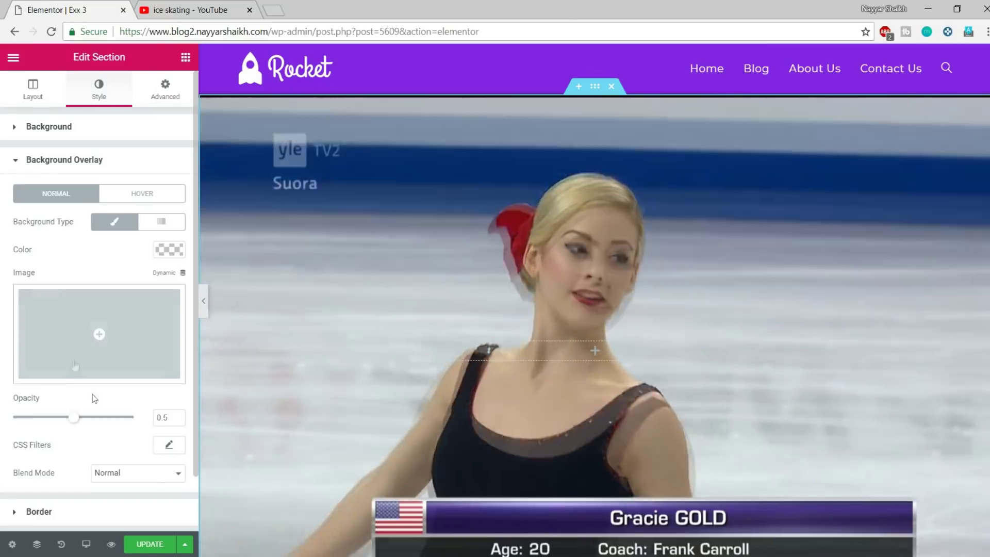
click(75, 365)
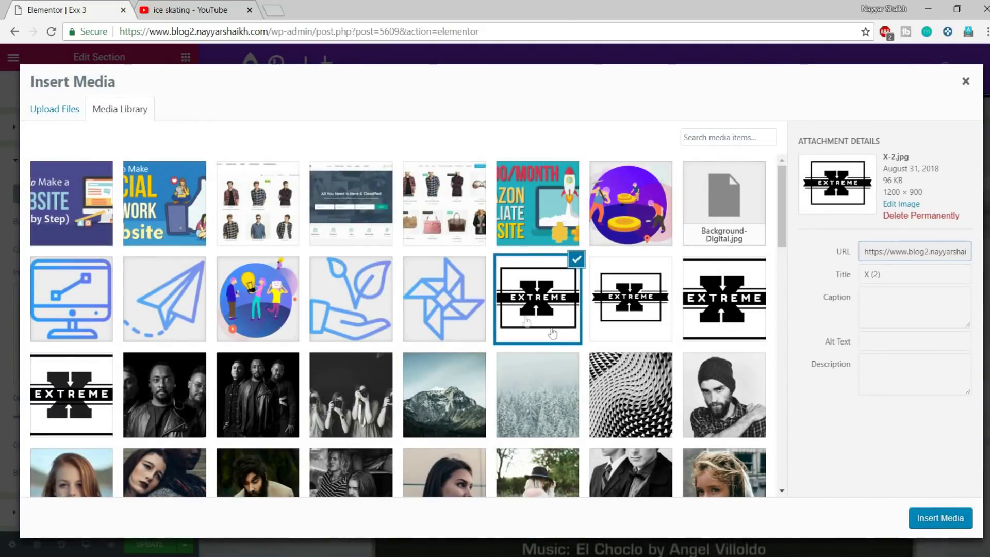
click(951, 524)
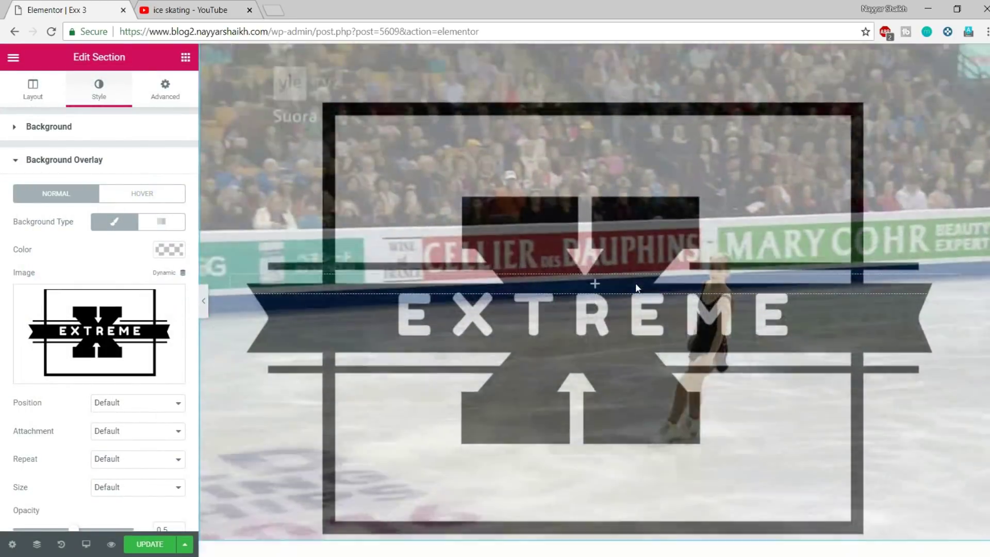
scroll(562, 280, down, 1)
scroll(183, 356, down, 3)
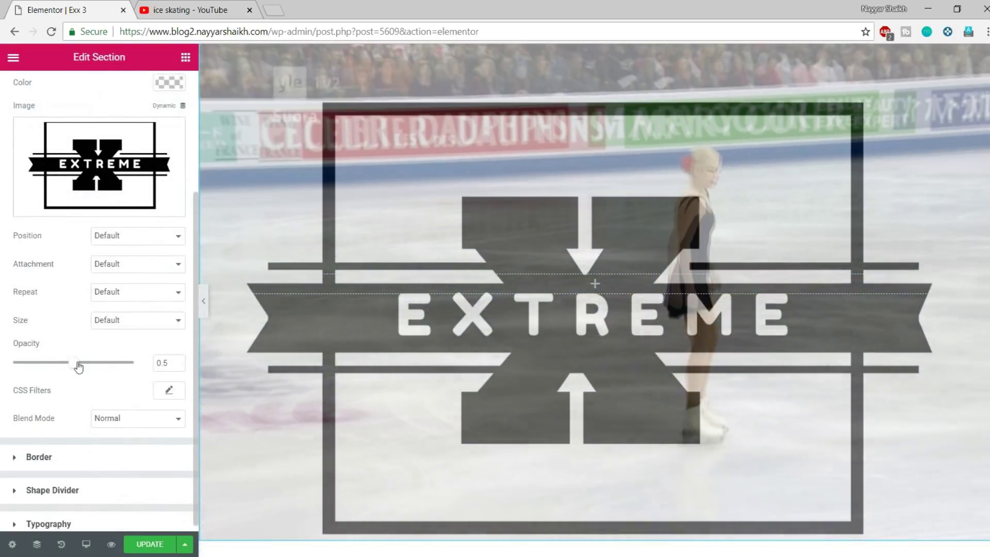
drag(75, 363, 165, 367)
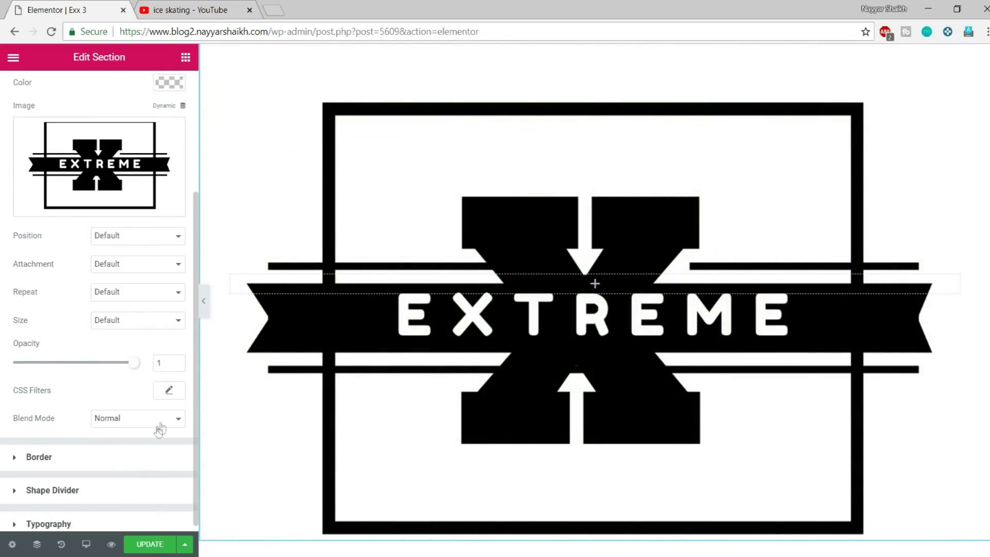
Step: Set the logo overlay's blend mode to Screen and open a blank browser tab
click(149, 420)
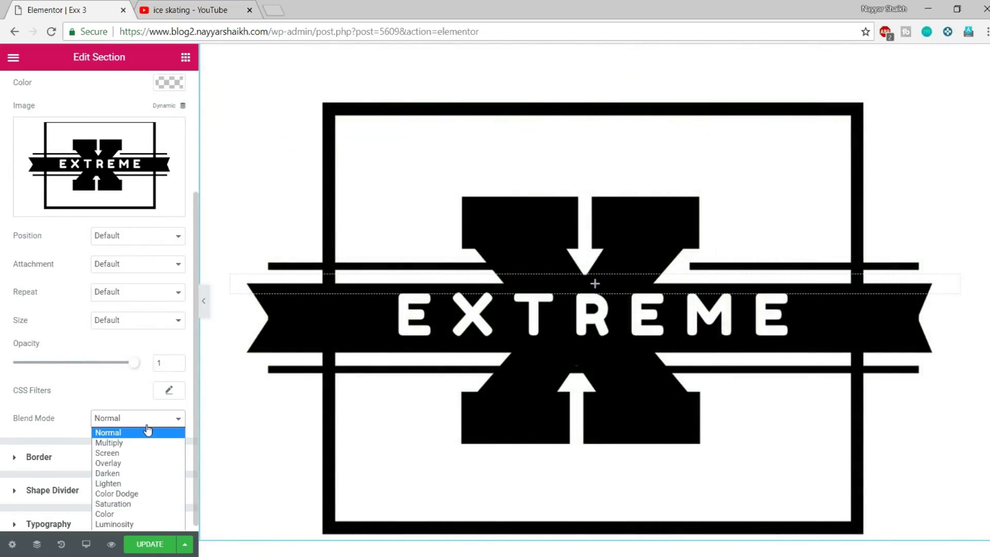
click(142, 452)
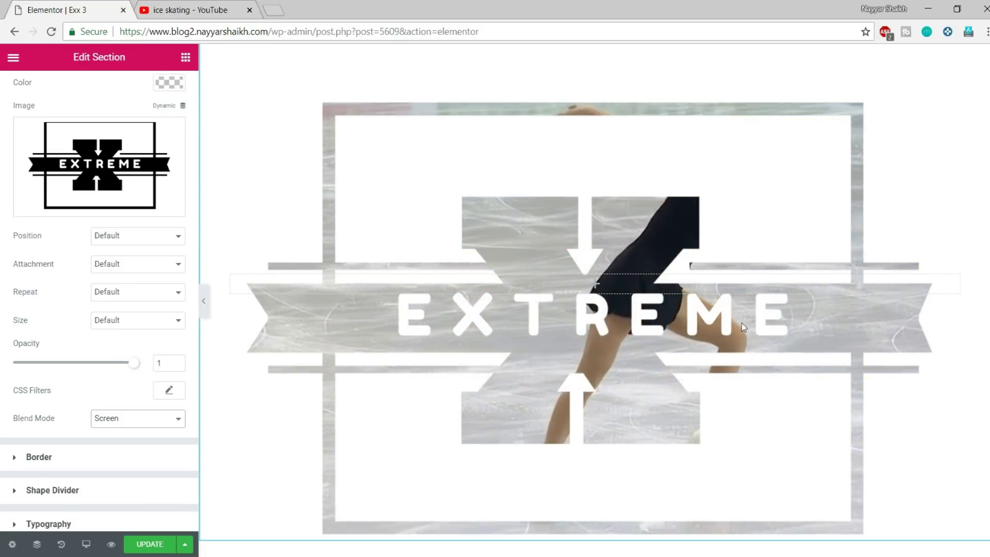
mouse_move(122, 147)
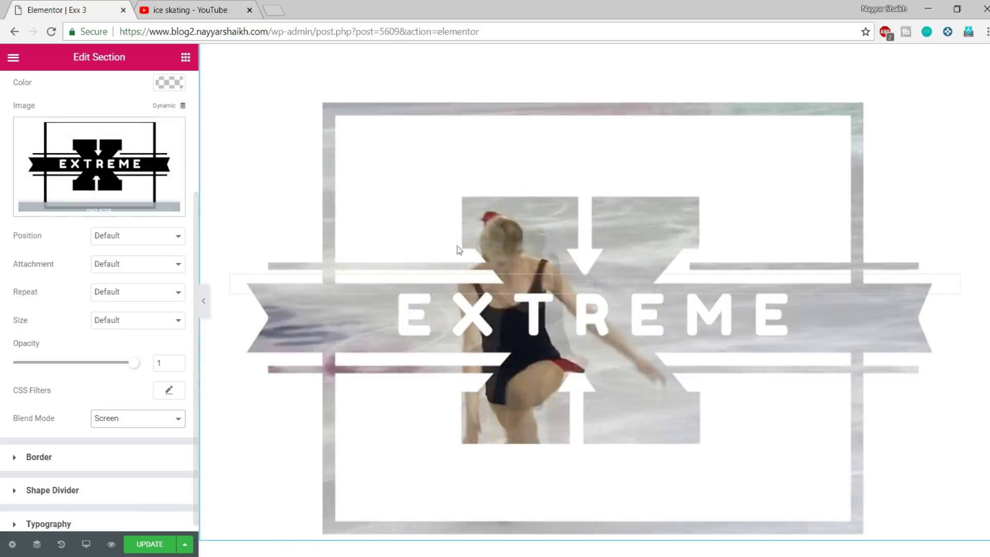
click(268, 5)
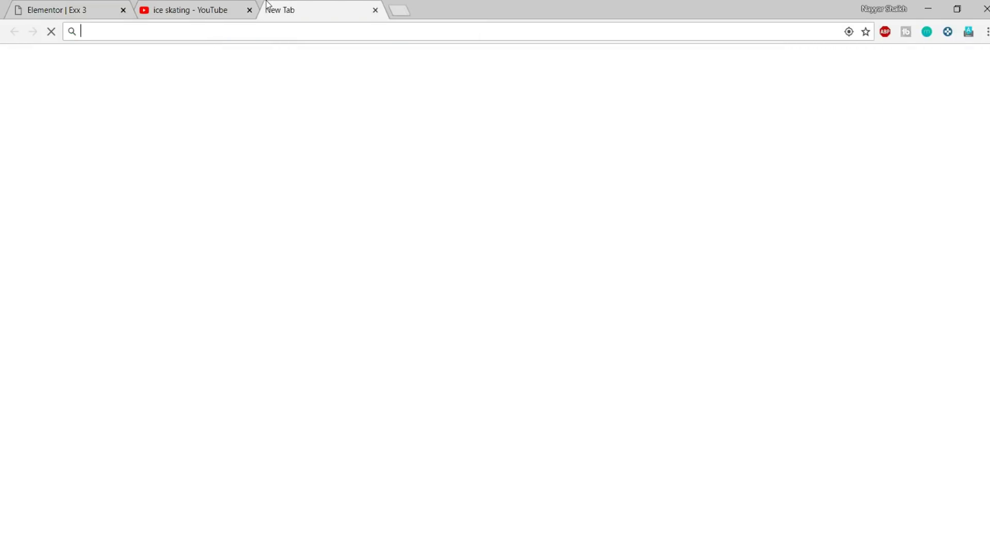
Step: Go to canva.com, open the dark Joker design, and inspect its image Filter panel
text(canva)
key(Return)
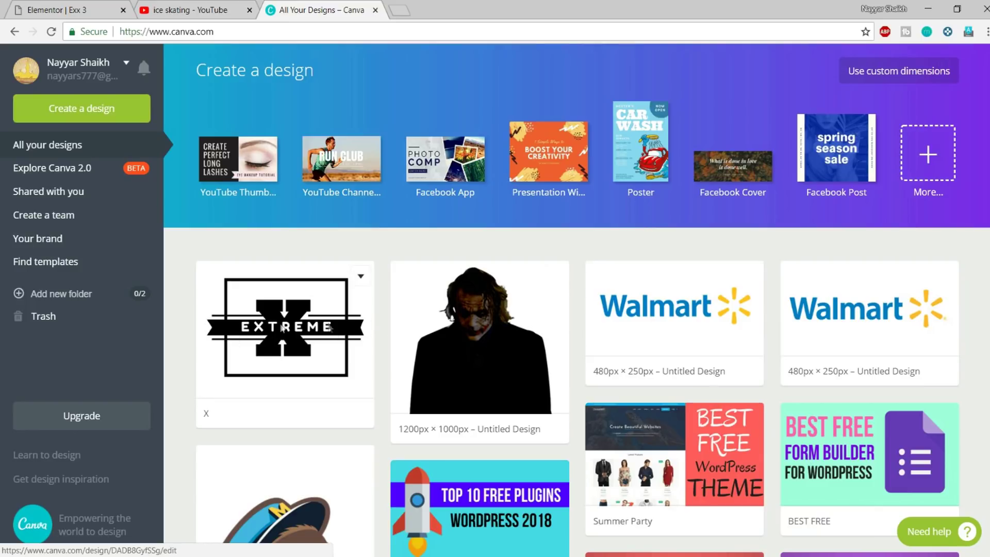
click(476, 337)
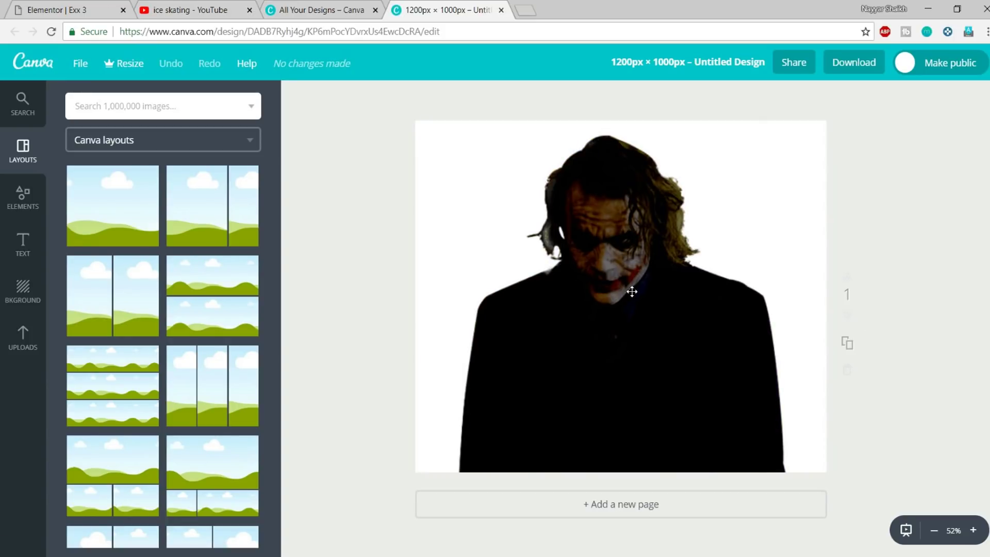
click(632, 292)
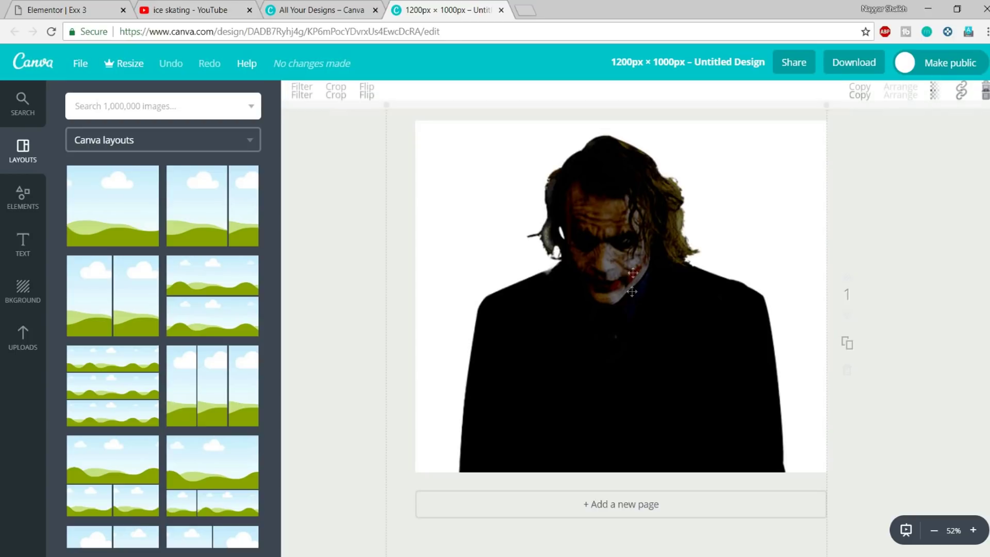
click(300, 98)
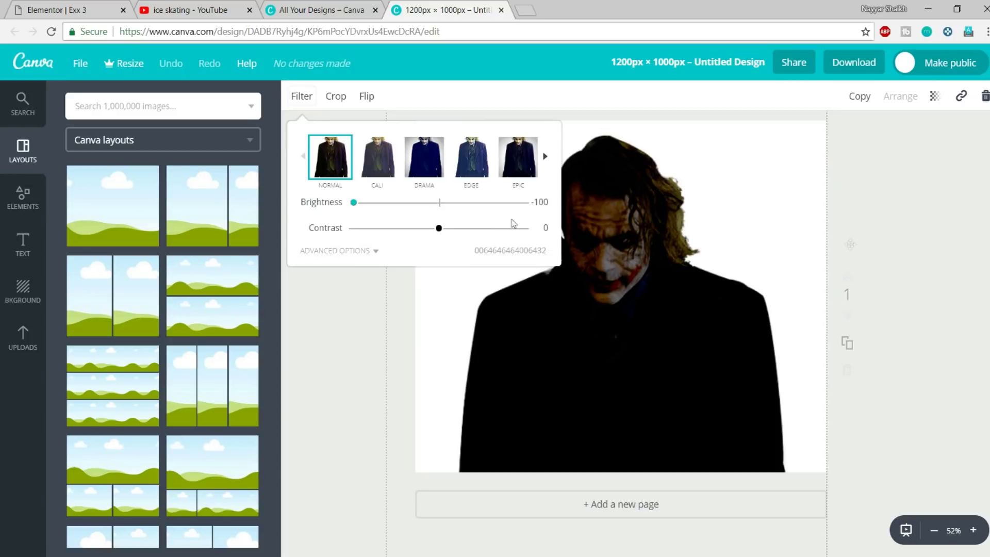
click(714, 257)
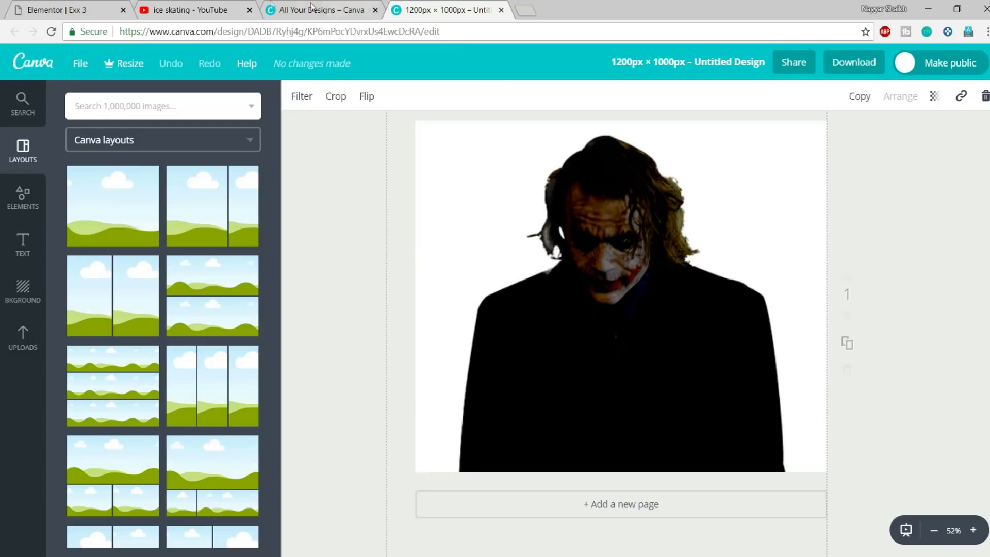
Step: Open the X logo design from the Canva design list
click(117, 8)
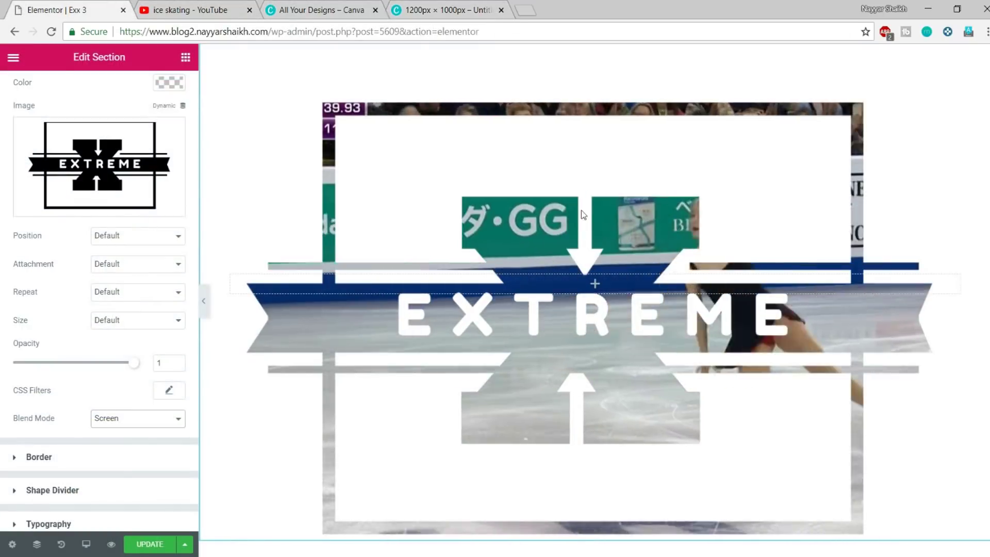
click(363, 7)
click(354, 320)
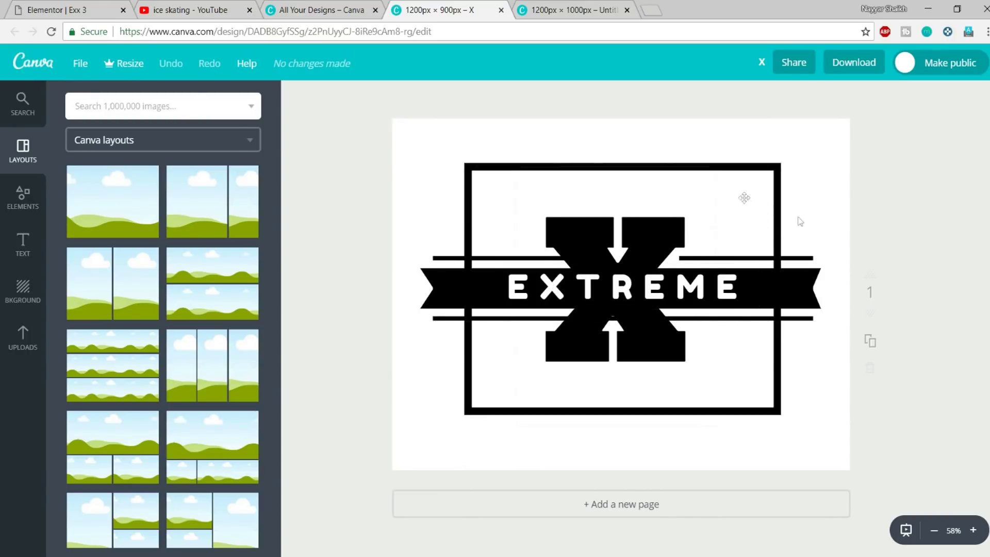
Step: Save the Exx 3 Elementor page with Update and select the post-editing tail of its URL
click(140, 6)
click(51, 10)
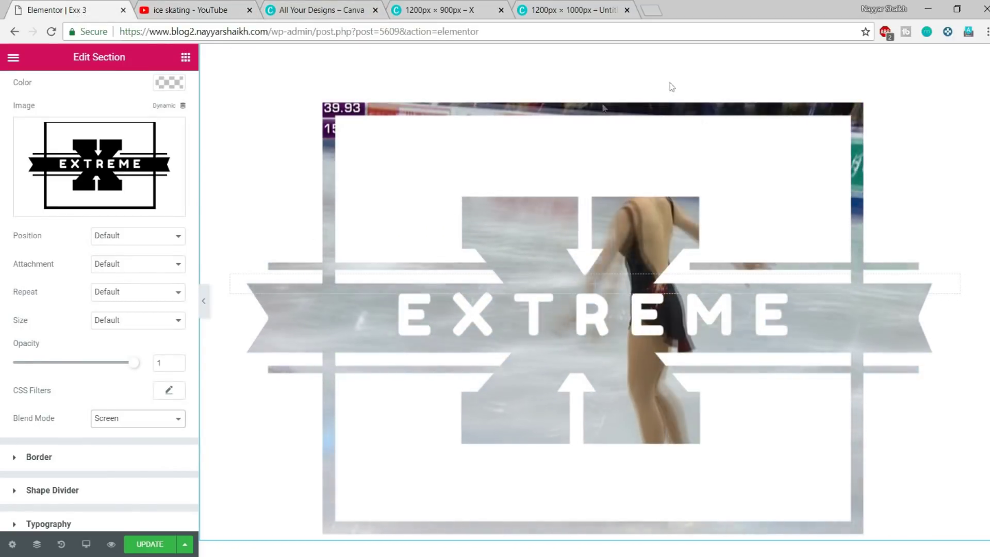
click(153, 545)
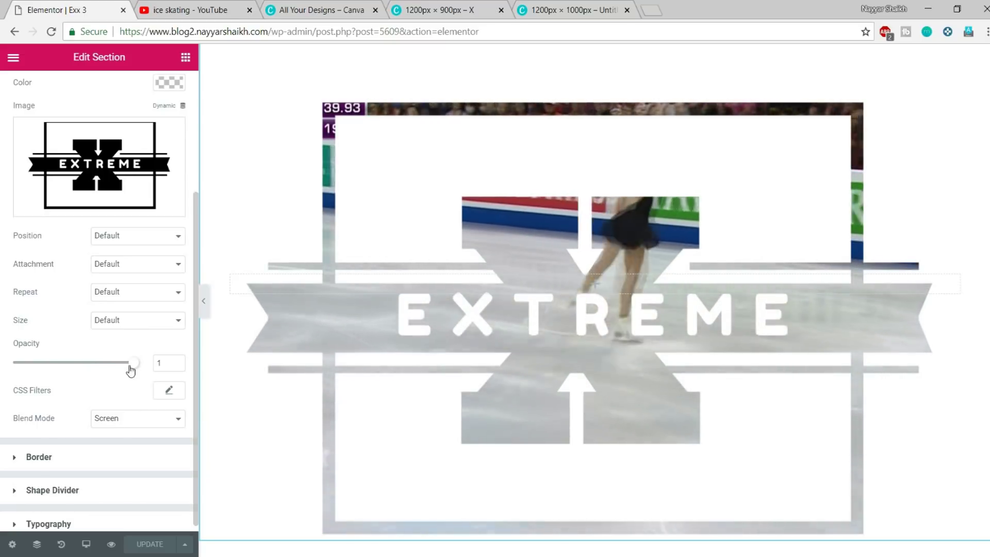
scroll(130, 370, up, 3)
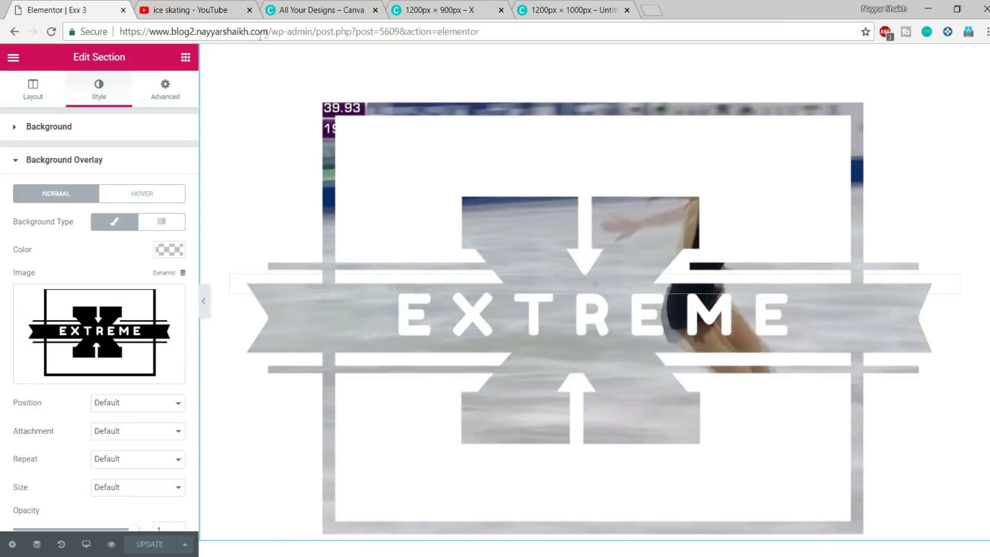
drag(313, 31, 627, 30)
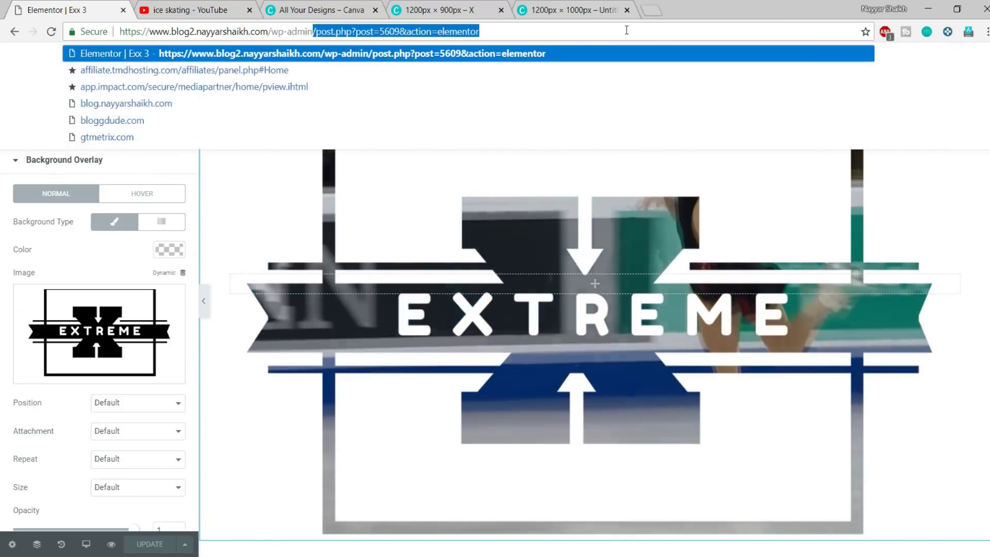
Step: Load the WordPress dashboard from the trimmed URL and close the Canva designs tab
key(BackSpace)
key(Return)
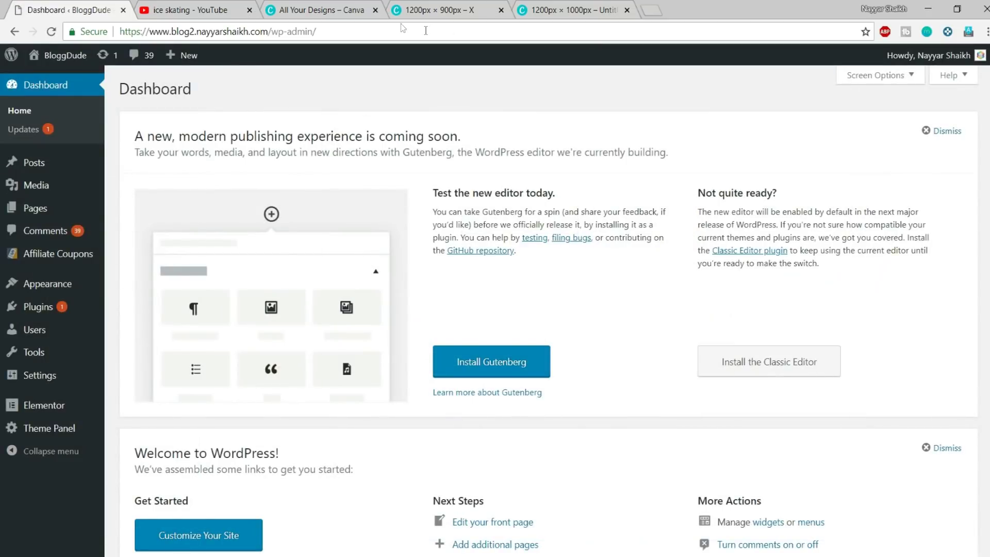
click(375, 10)
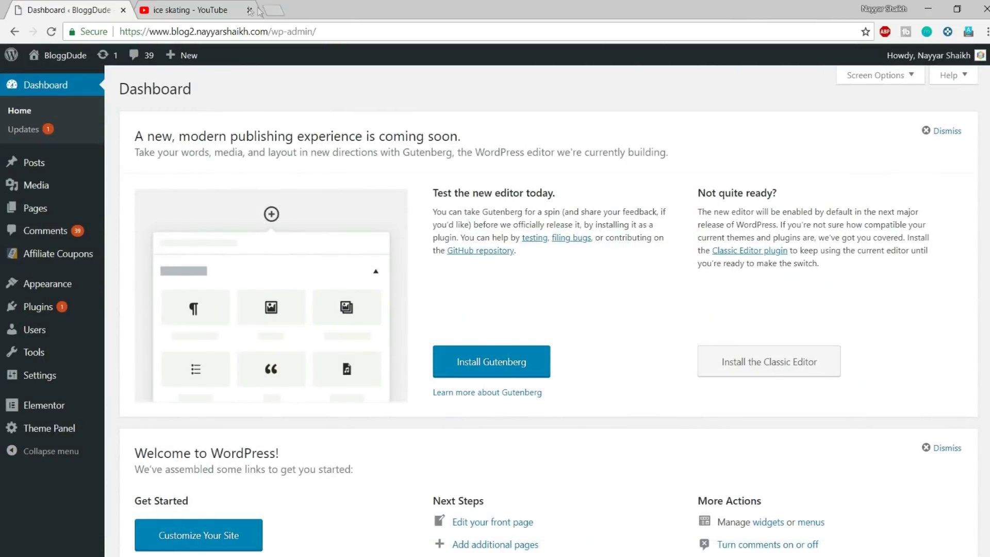
Step: Create page 'Exx 4' with 100% Full Width layout and hidden title, and edit it in Elementor
mouse_move(36, 211)
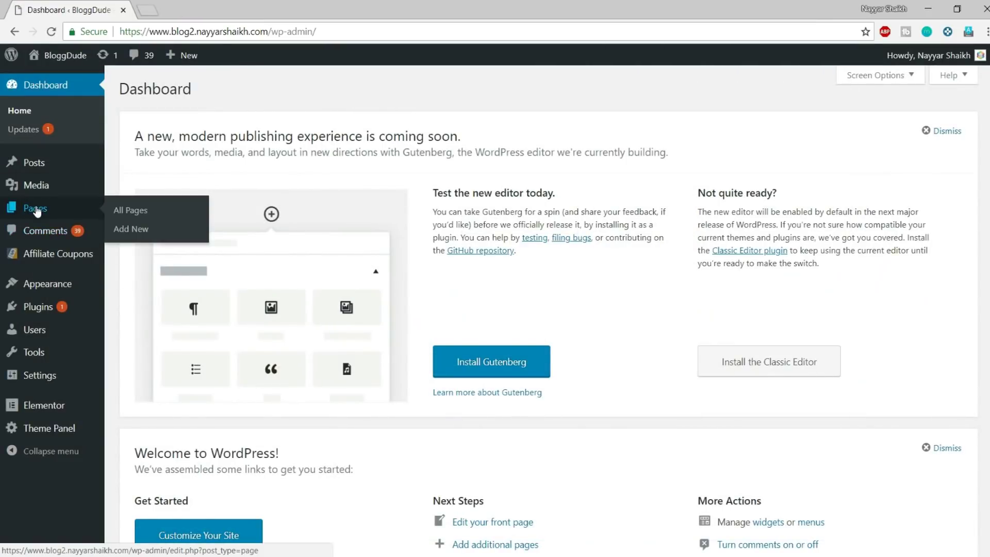
click(138, 230)
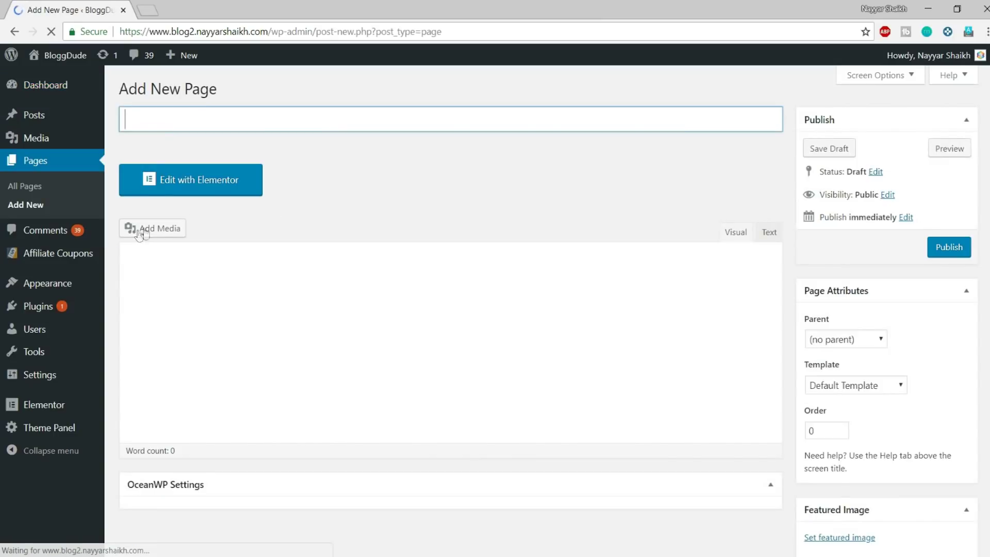
text(Exx)
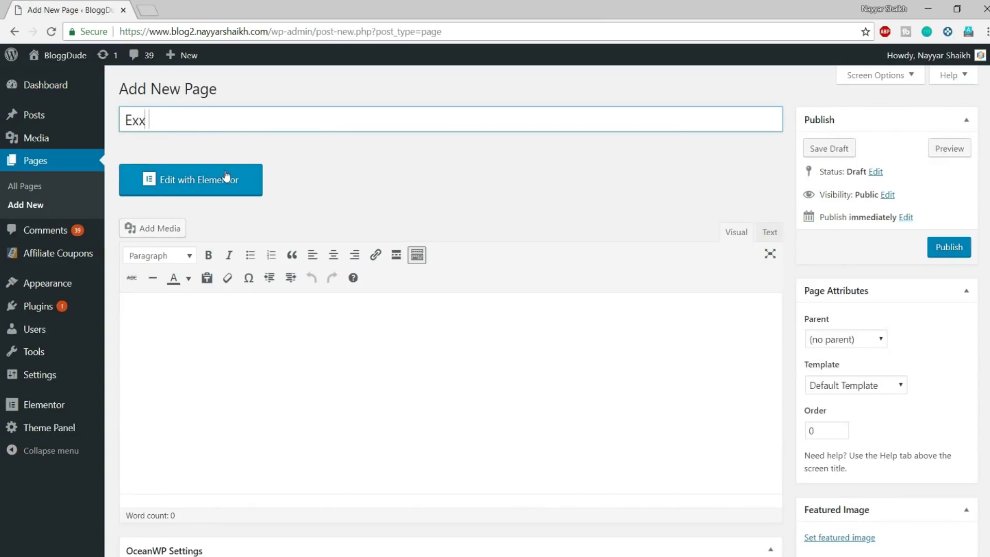
text( 4)
scroll(355, 247, down, 5)
click(551, 325)
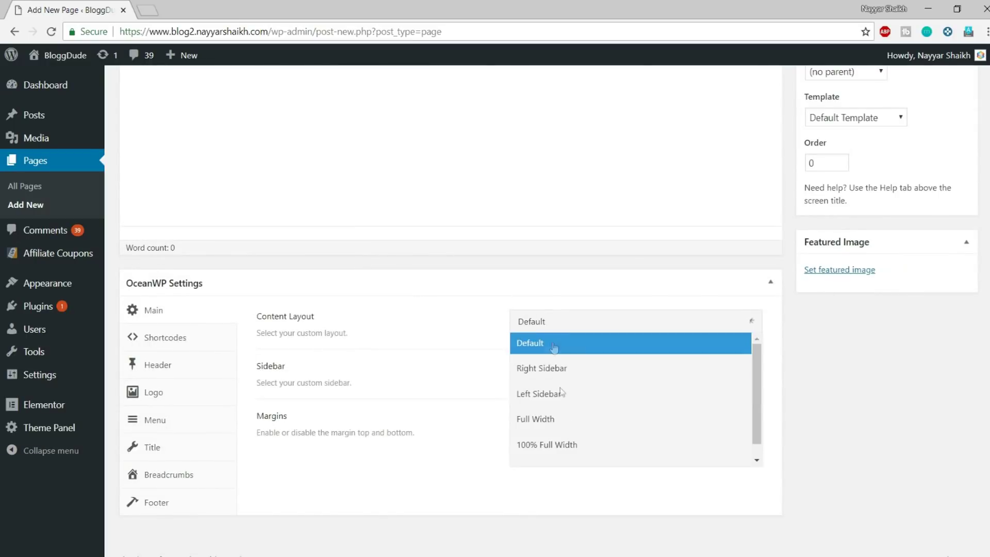
click(564, 442)
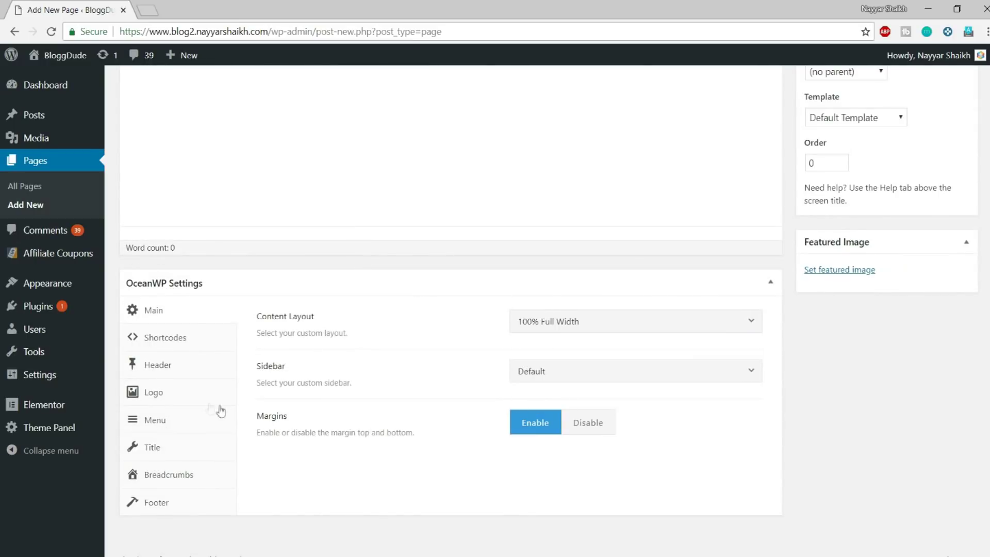
click(172, 450)
click(655, 330)
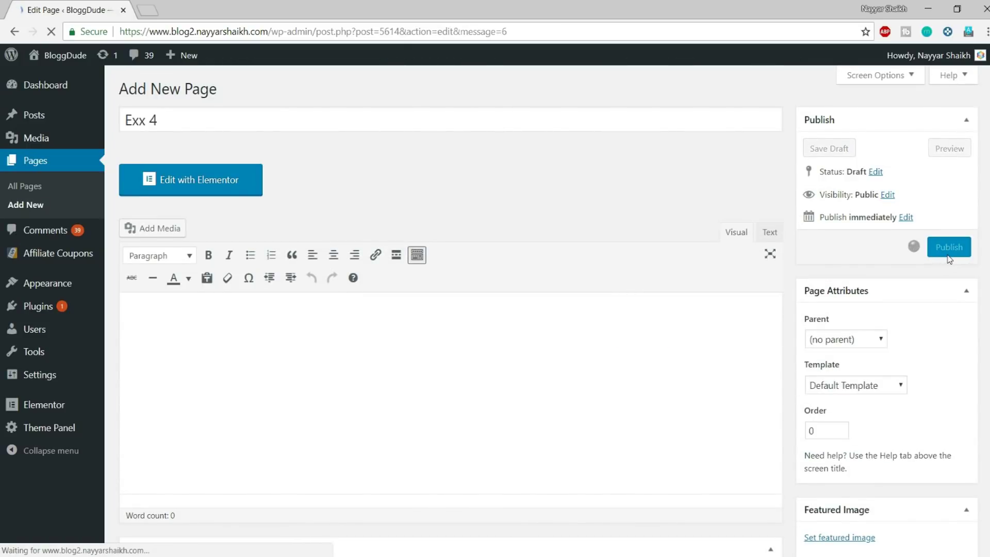
click(220, 232)
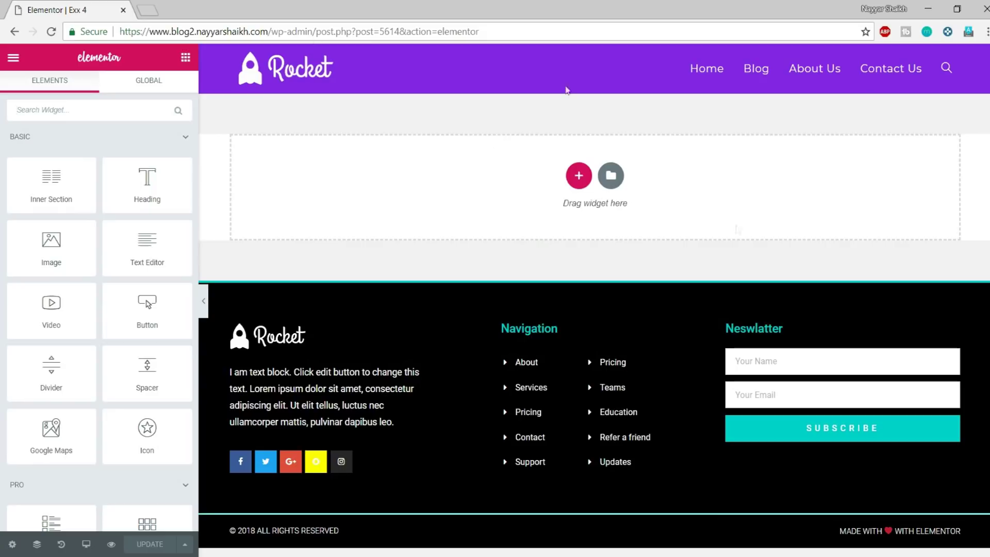
Step: Insert the Portfolio – Fashion Photographer page template from the template library
click(611, 176)
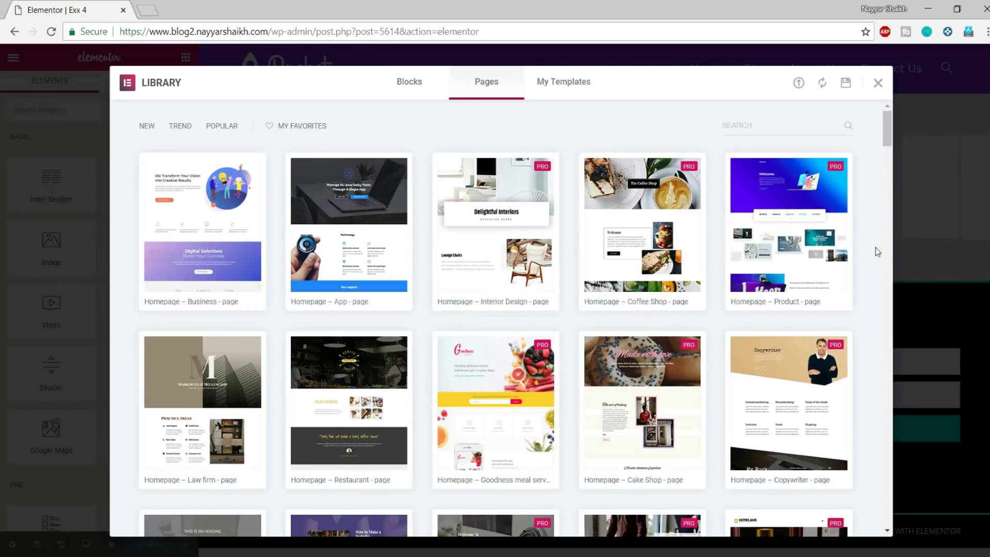
scroll(876, 249, down, 8)
scroll(876, 248, down, 9)
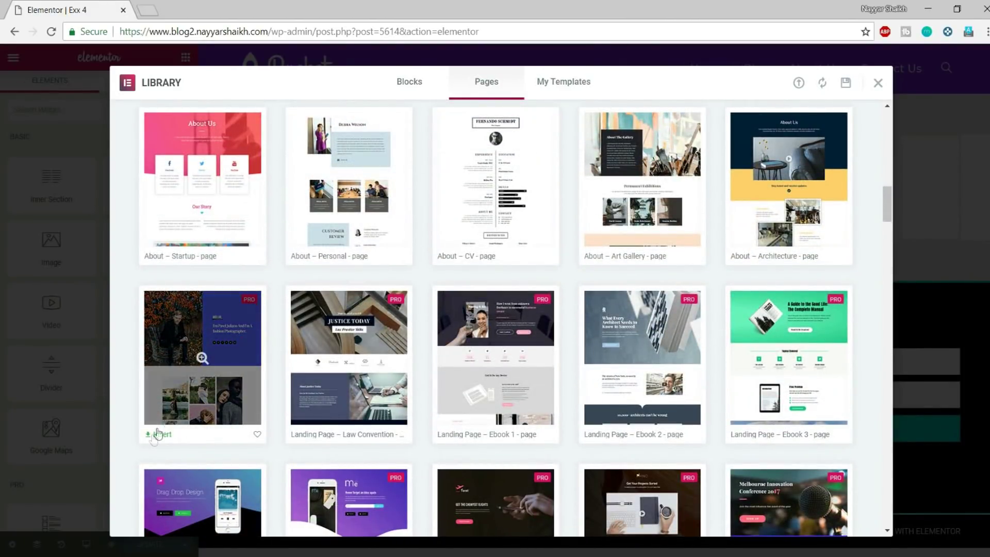
mouse_move(176, 438)
click(161, 435)
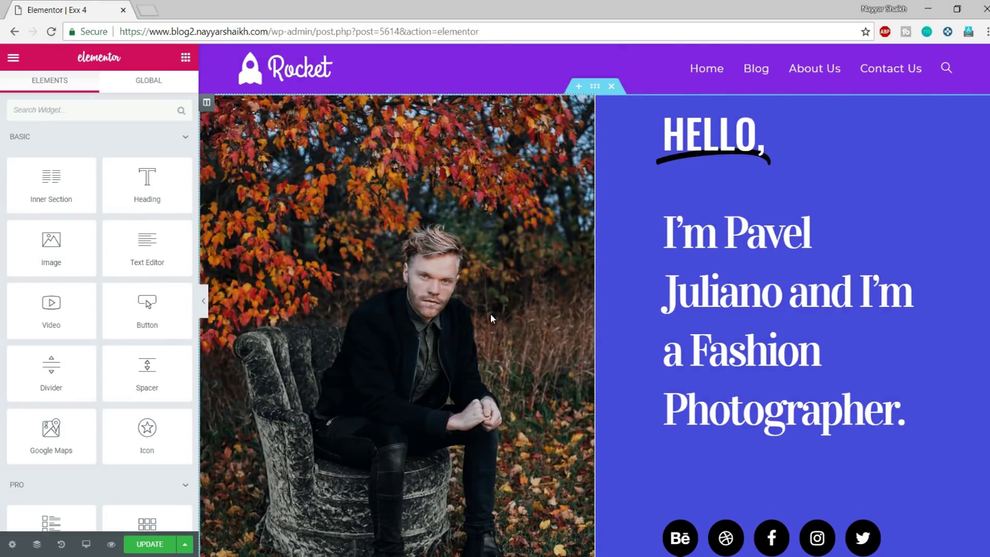
scroll(491, 315, down, 10)
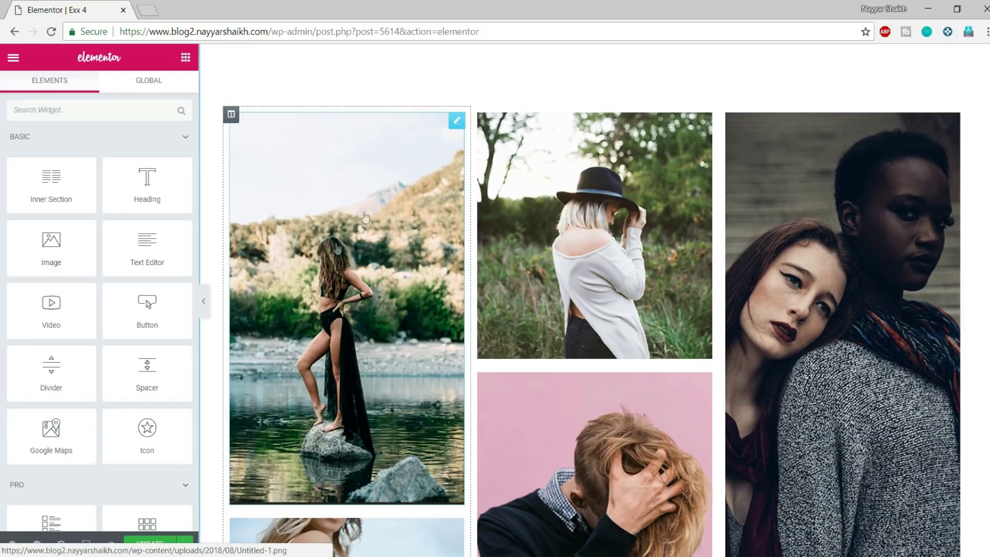
Step: Drag the first photo's Normal CSS Filter saturation down to grayscale, then review its Hover CSS filters
click(457, 124)
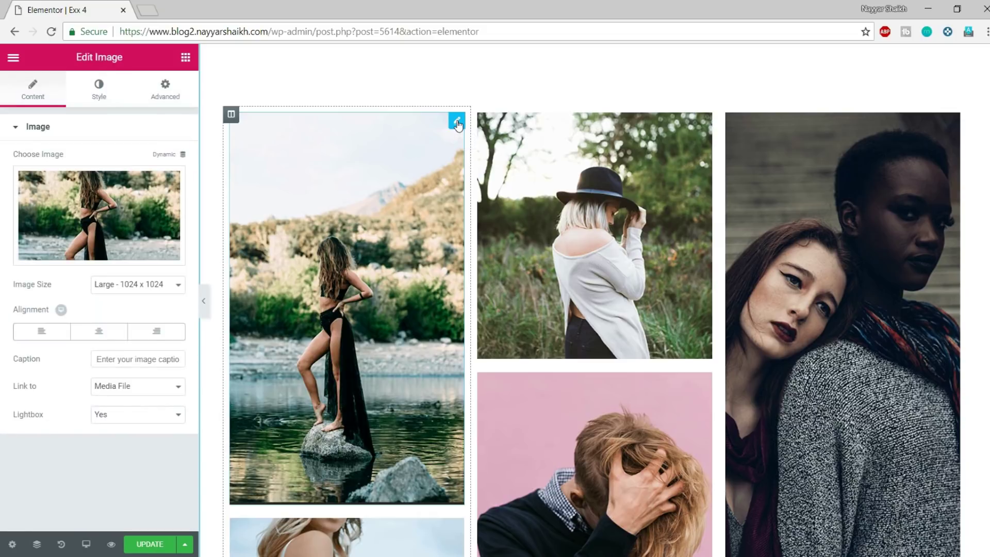
click(104, 89)
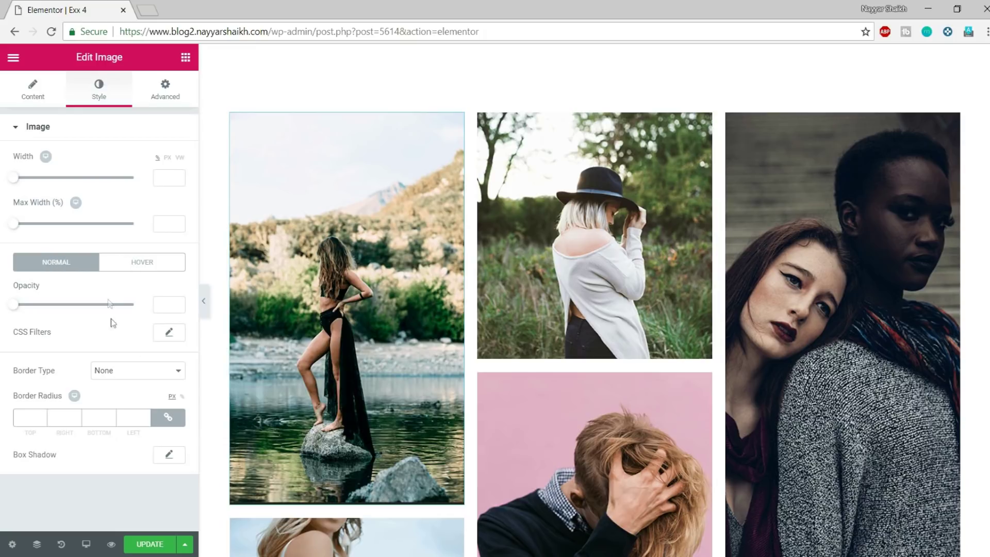
drag(13, 335, 52, 337)
click(169, 336)
scroll(168, 345, down, 1)
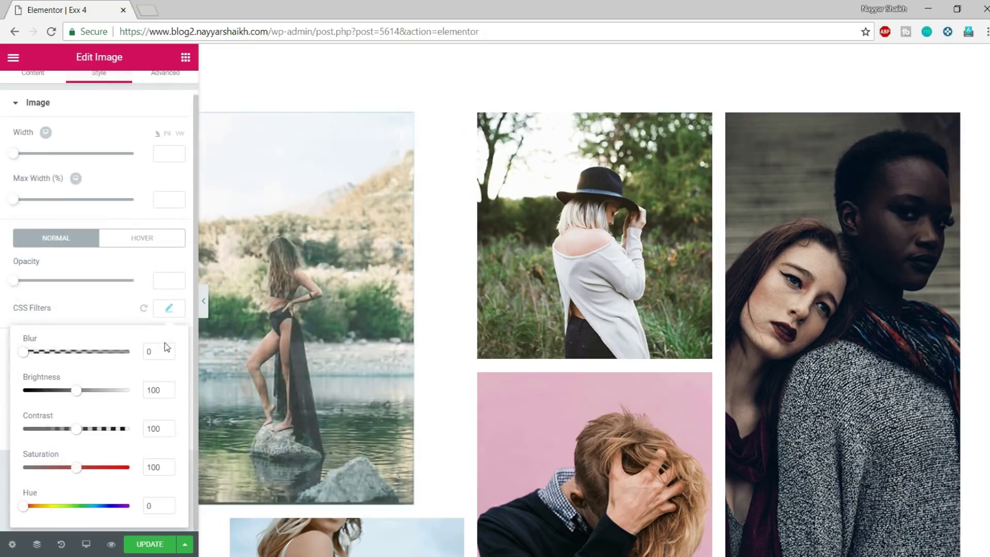
drag(76, 472, 18, 465)
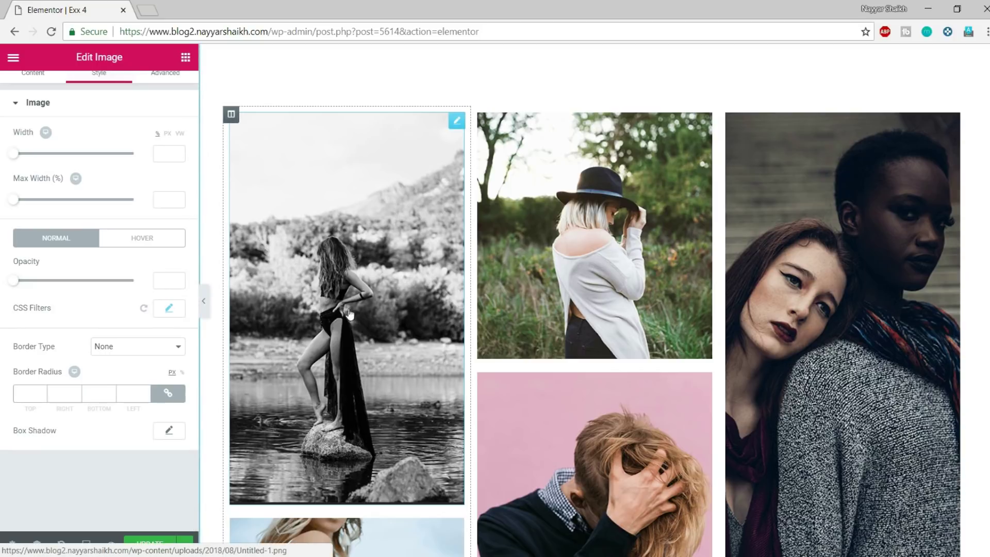
click(164, 240)
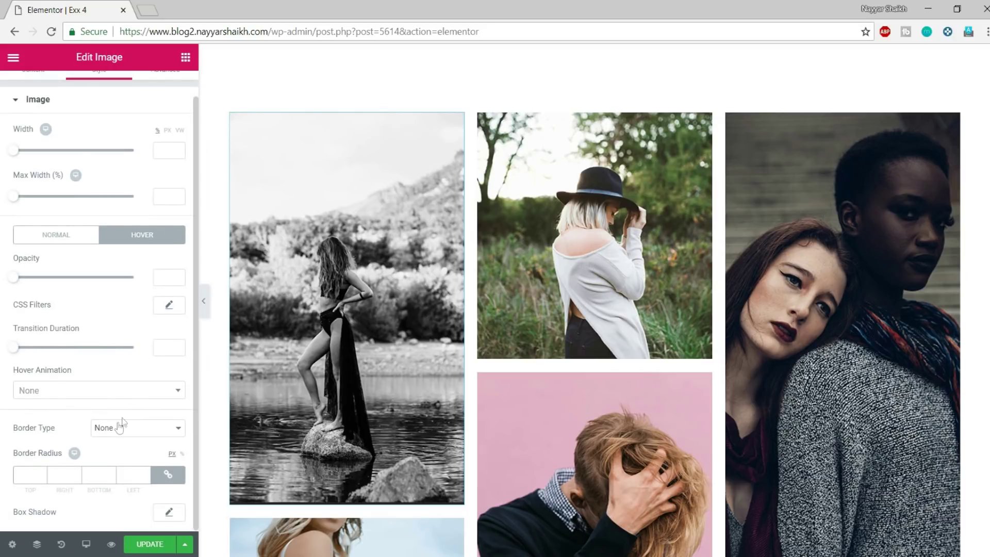
click(169, 305)
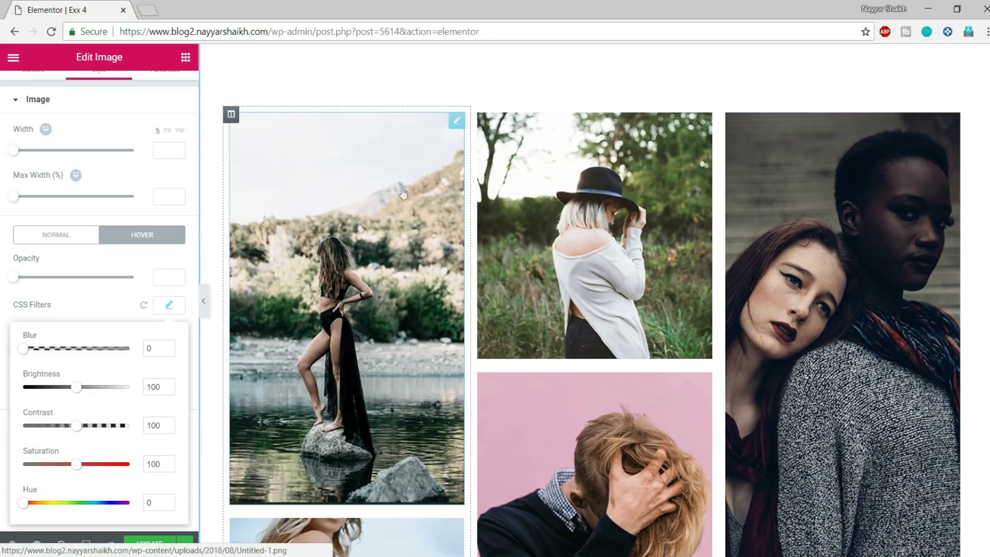
Step: Copy the first photo and paste its grayscale style onto the hat photo
scroll(580, 345, up, 1)
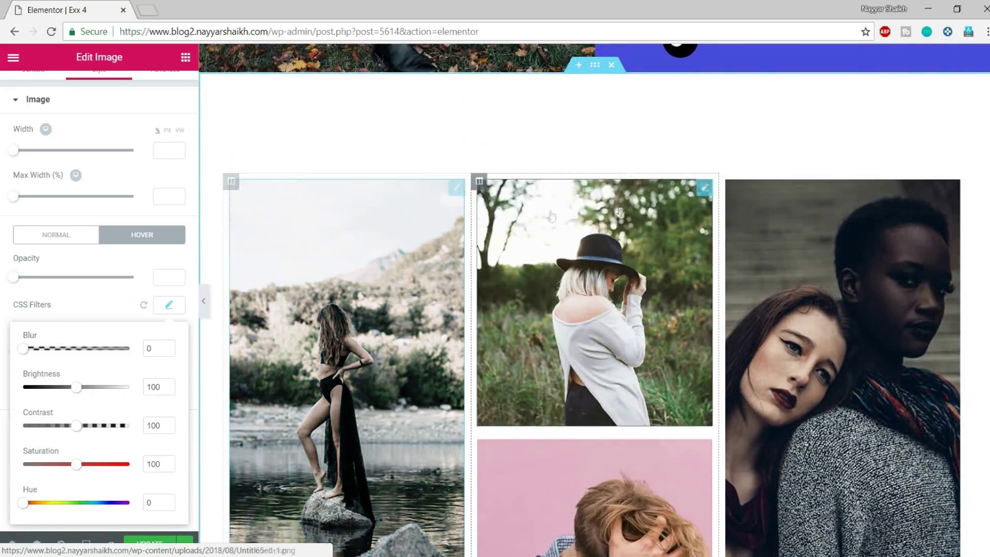
scroll(355, 249, down, 2)
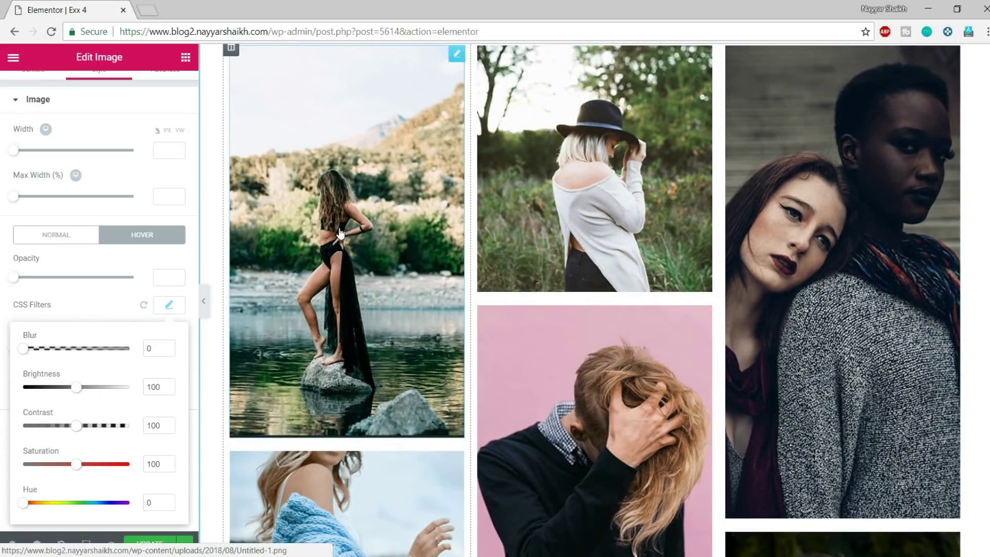
right_click(340, 229)
click(387, 290)
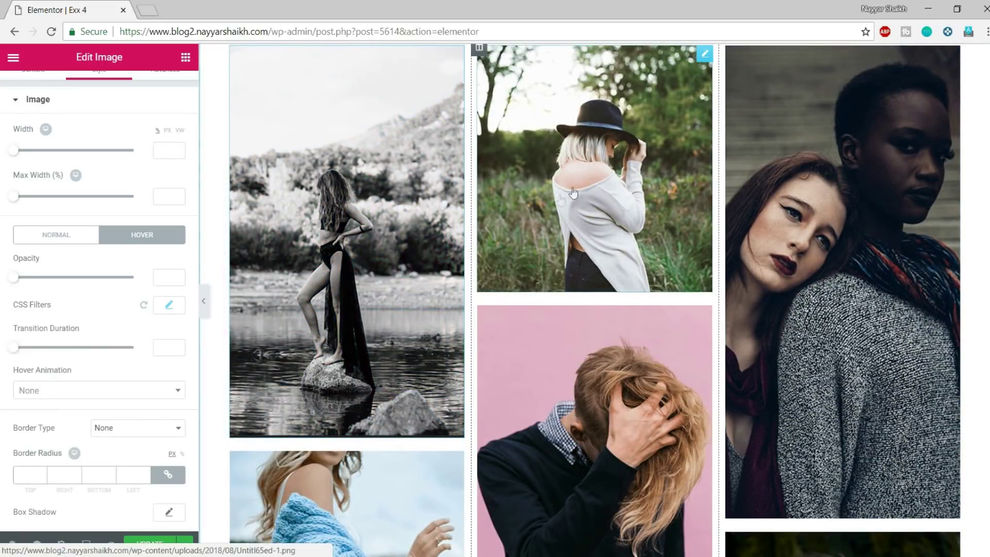
right_click(567, 171)
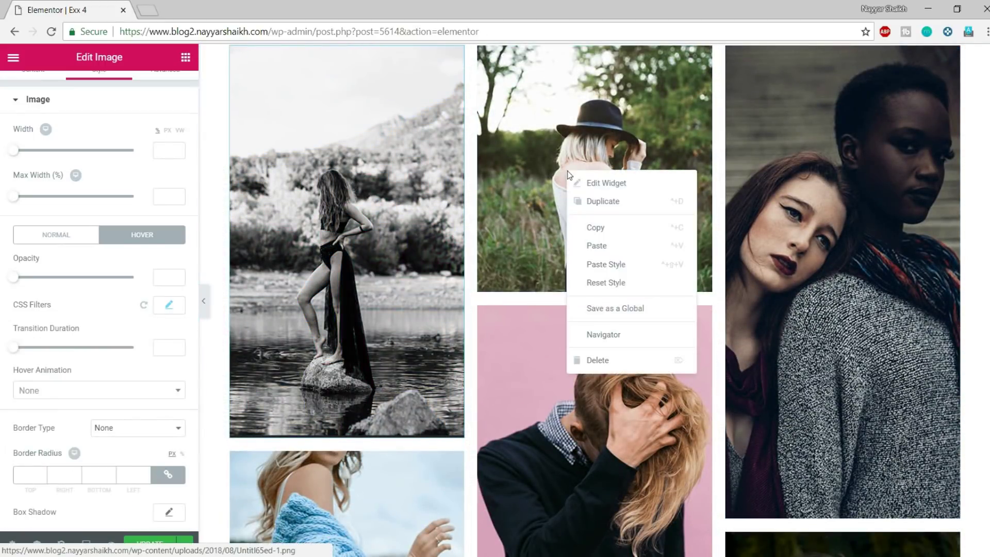
click(629, 271)
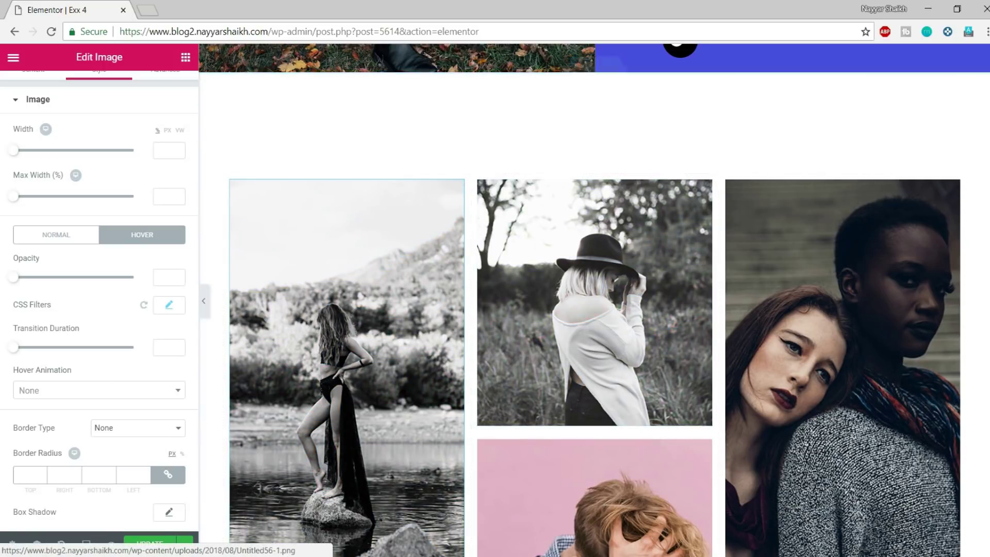
Step: Paste the same grayscale style onto the couple photo and the pink-background photo
scroll(825, 288, down, 1)
right_click(872, 284)
click(910, 384)
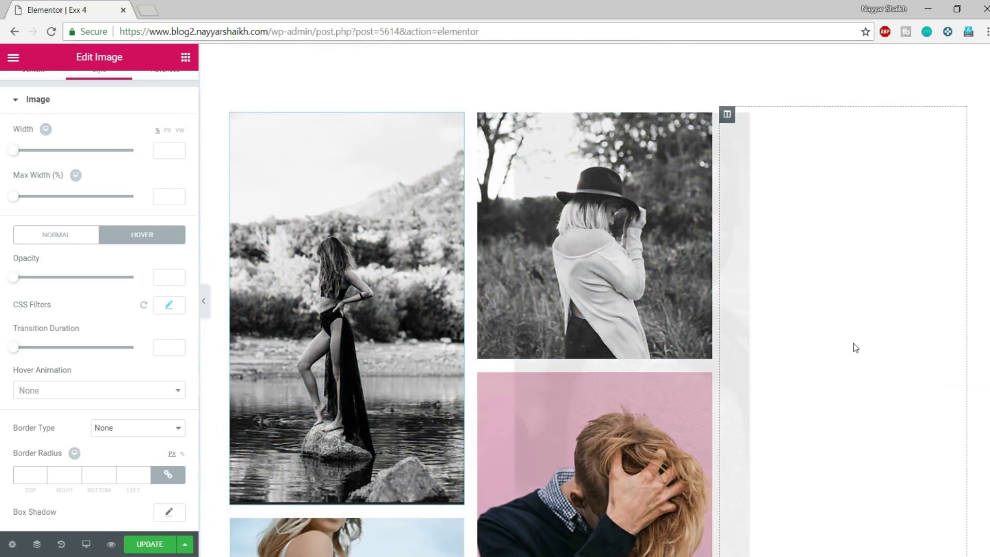
scroll(597, 316, down, 3)
right_click(588, 309)
click(641, 403)
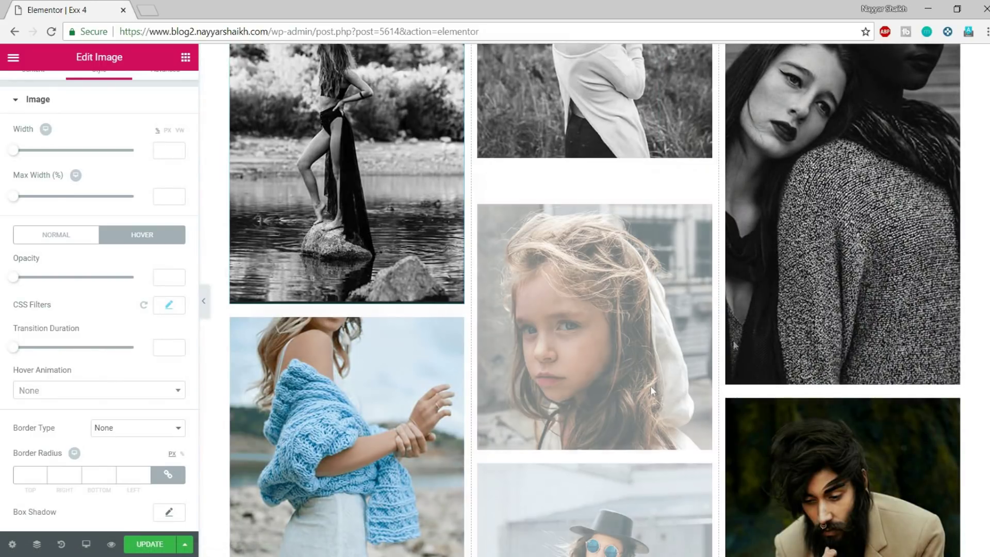
scroll(987, 243, up, 3)
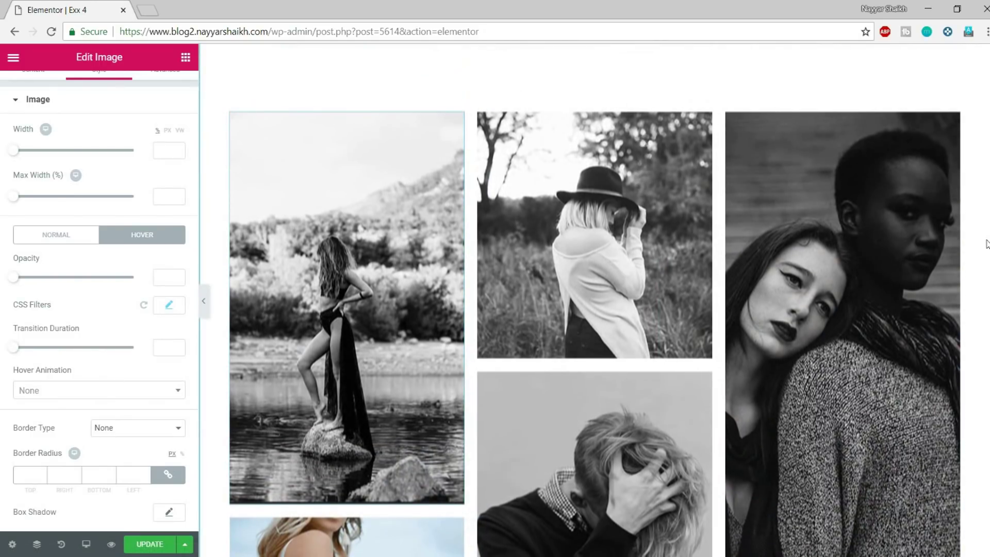
scroll(987, 243, down, 7)
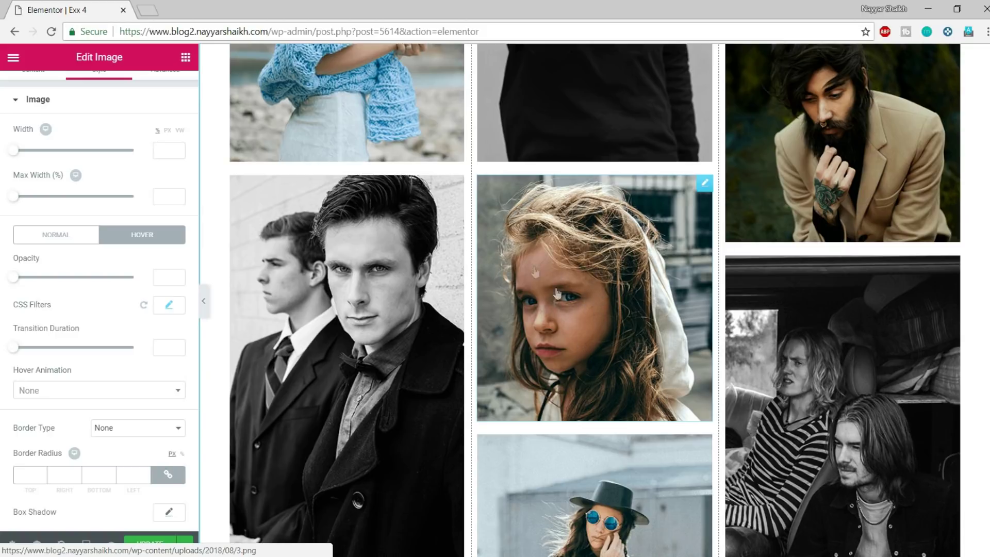
Step: Verify the girl photo's hover CSS filter keeps Saturation at 100, then update the Exx 4 page
click(704, 183)
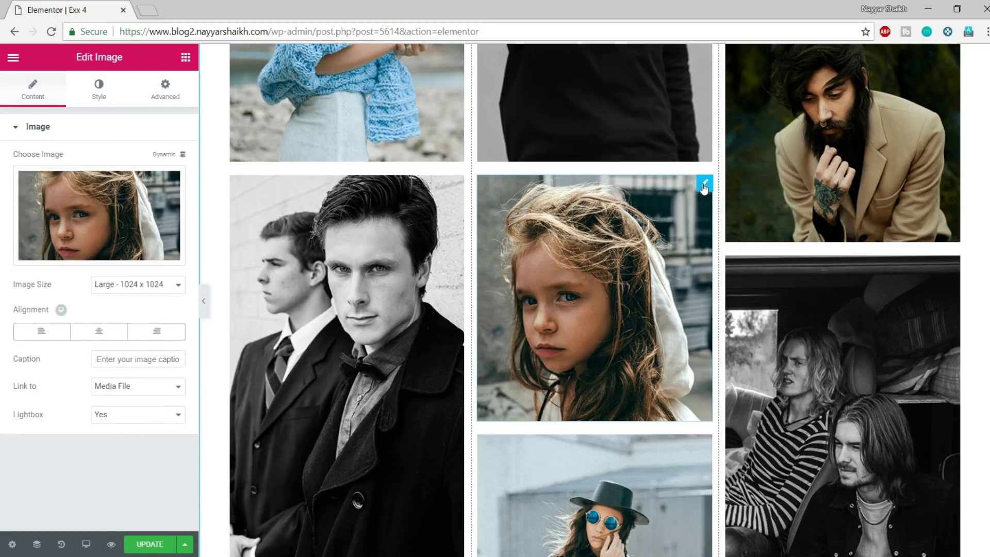
click(98, 93)
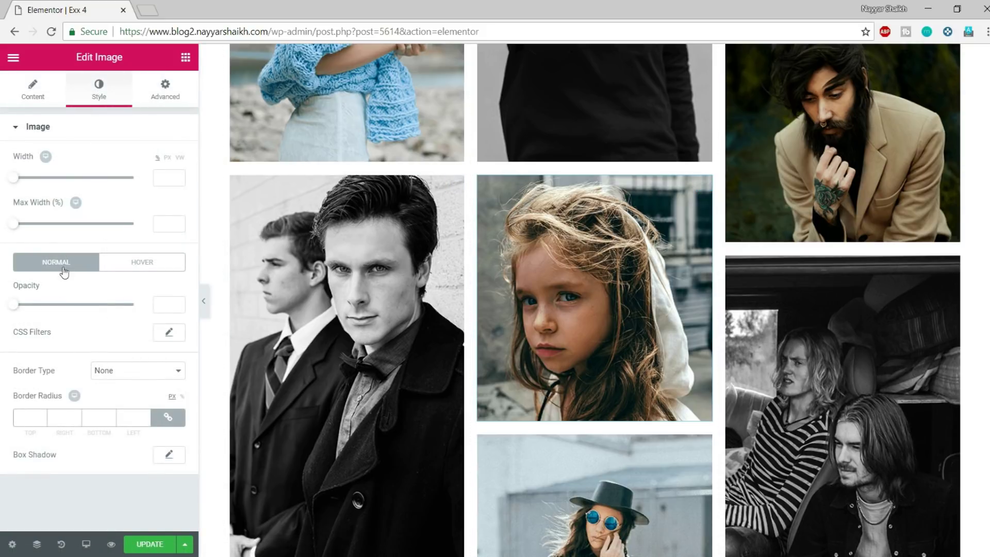
click(145, 267)
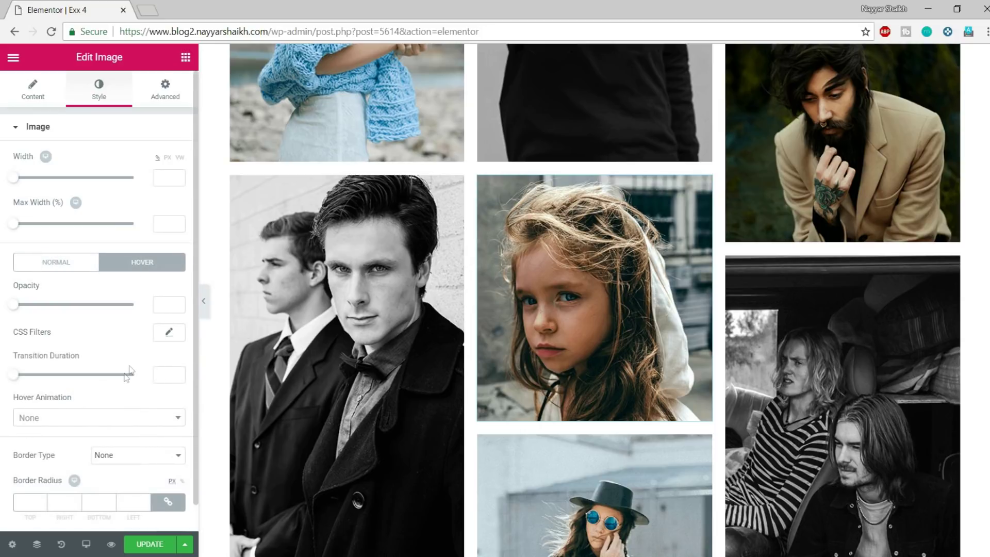
click(168, 332)
scroll(137, 431, down, 1)
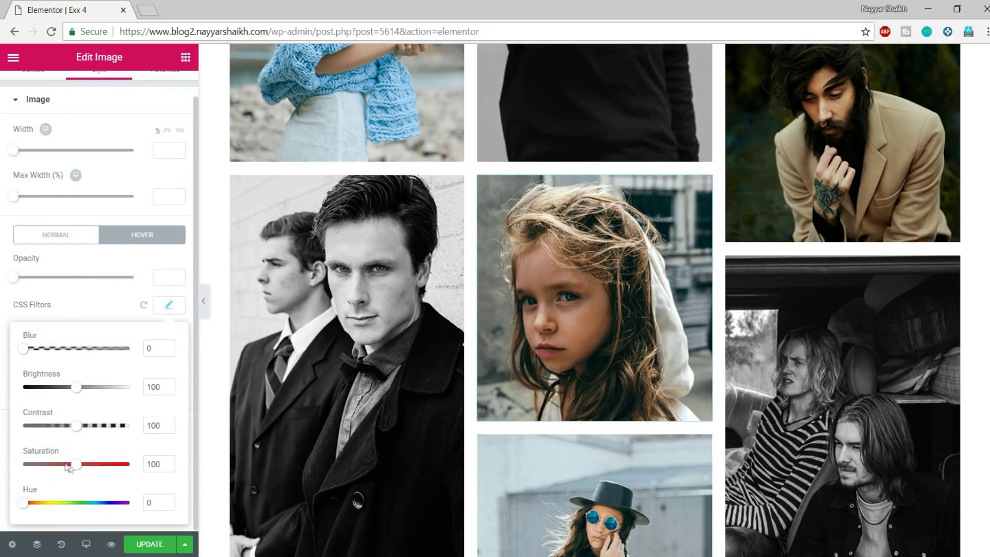
click(4, 467)
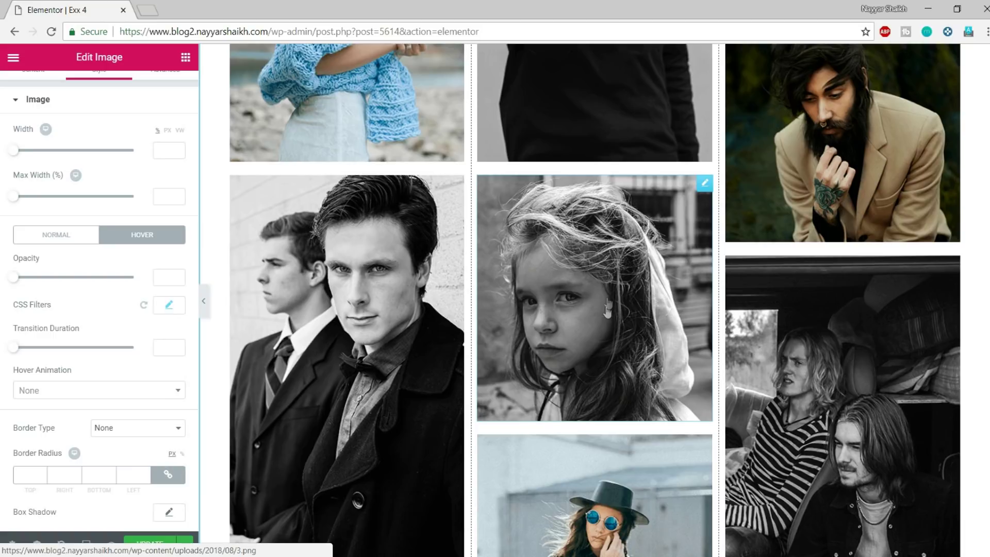
click(149, 545)
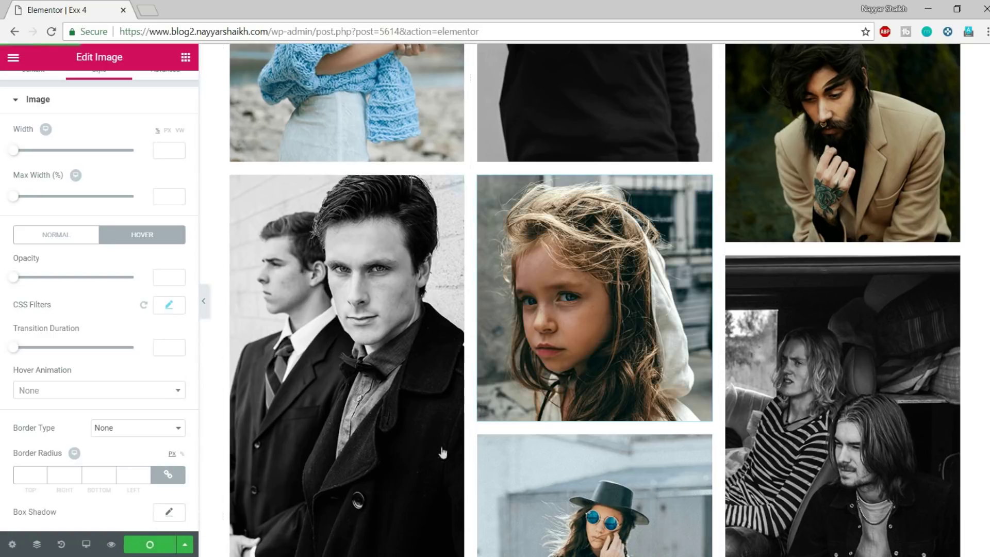